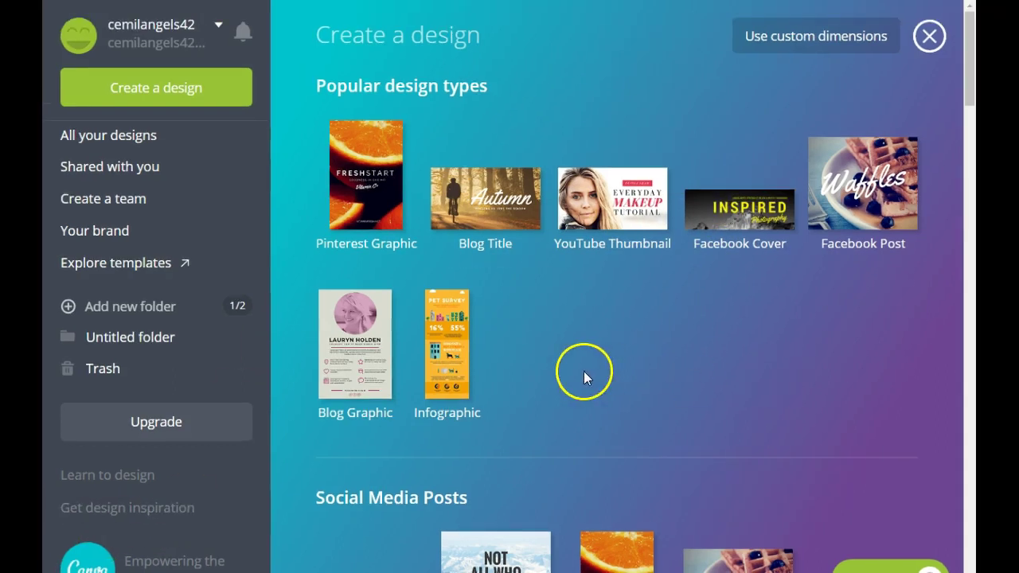
Check the account menu options and look through the available design types on the Create a design page
click(173, 33)
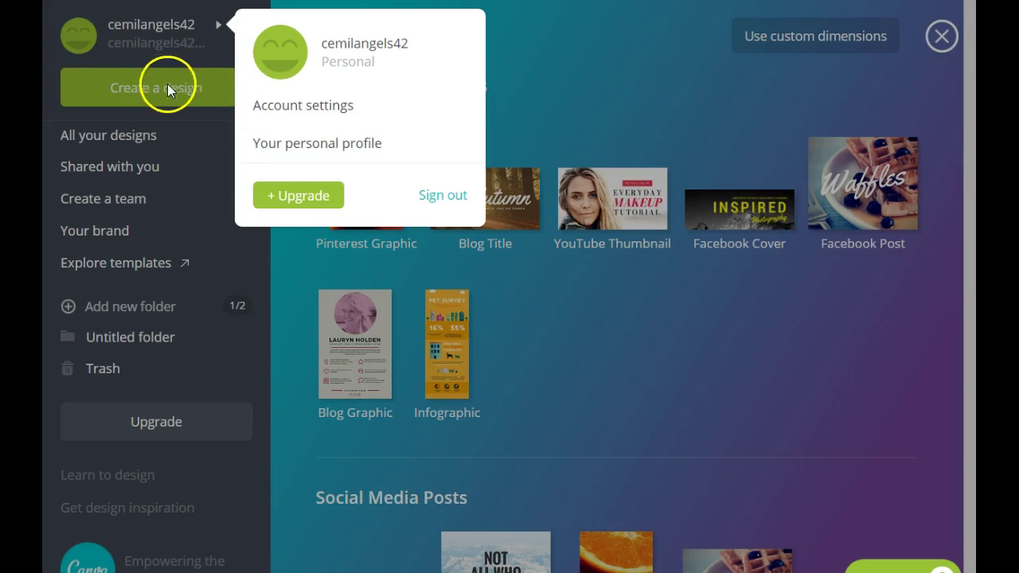
click(130, 101)
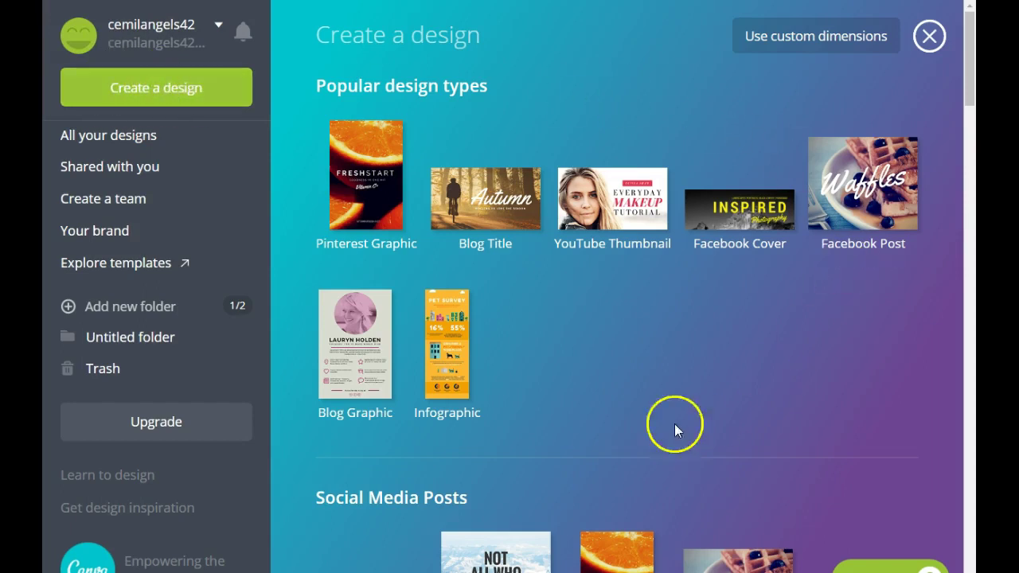
scroll(637, 271, down, 7)
scroll(634, 273, down, 15)
scroll(602, 314, up, 20)
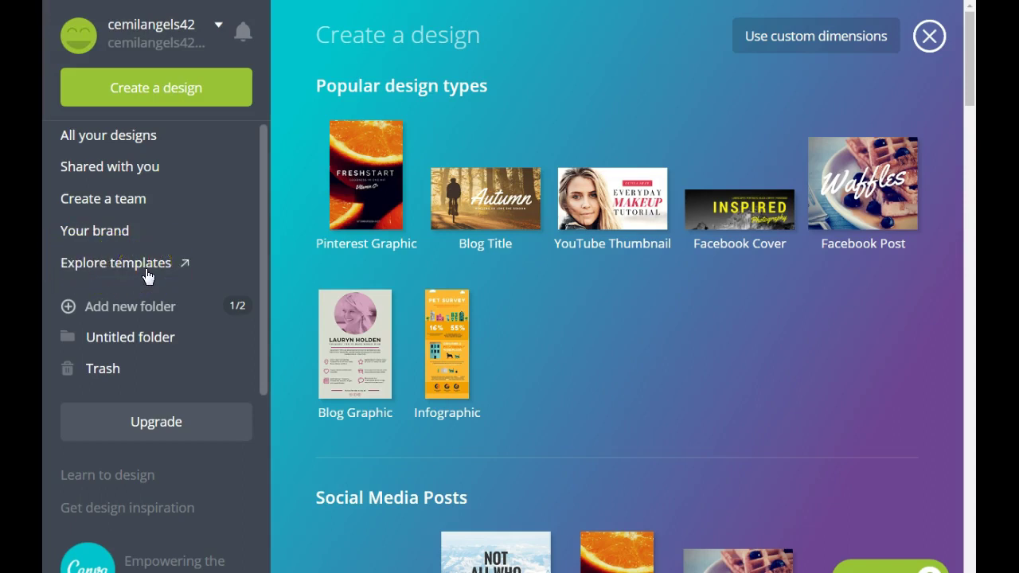
scroll(147, 276, down, 3)
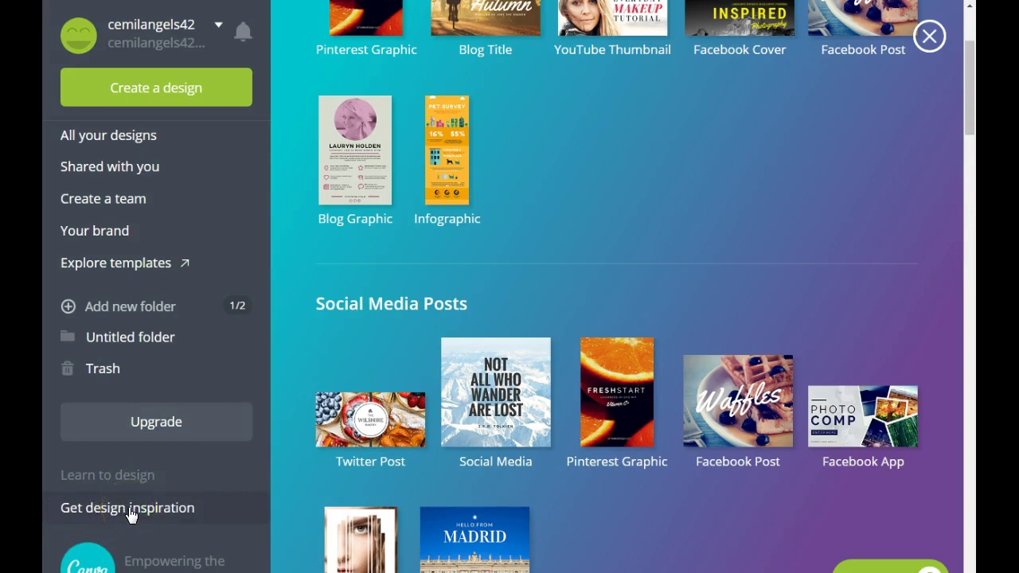
scroll(554, 357, up, 3)
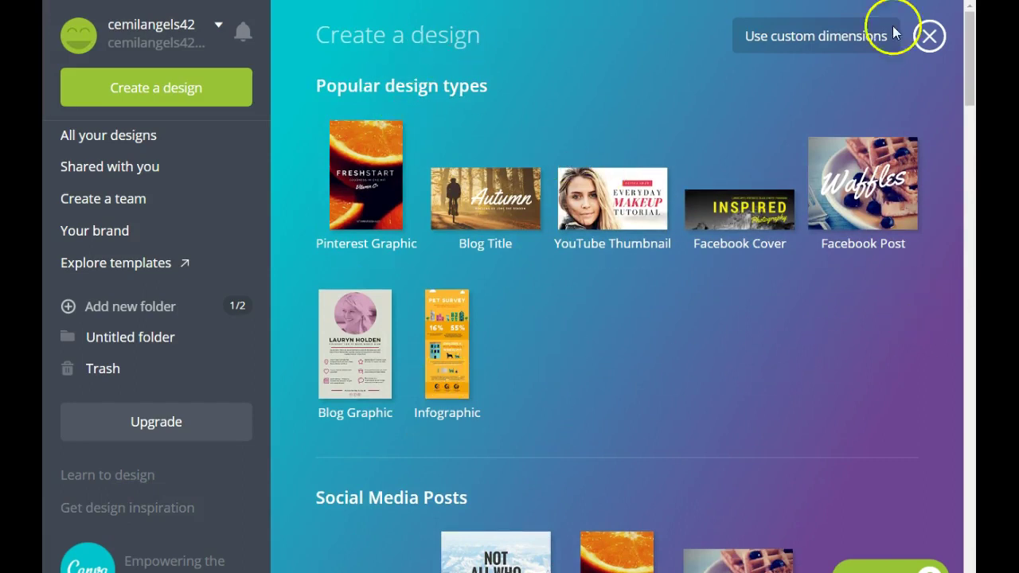
View the custom dimensions option with its width, height and unit fields, and return to the popular design types
click(842, 51)
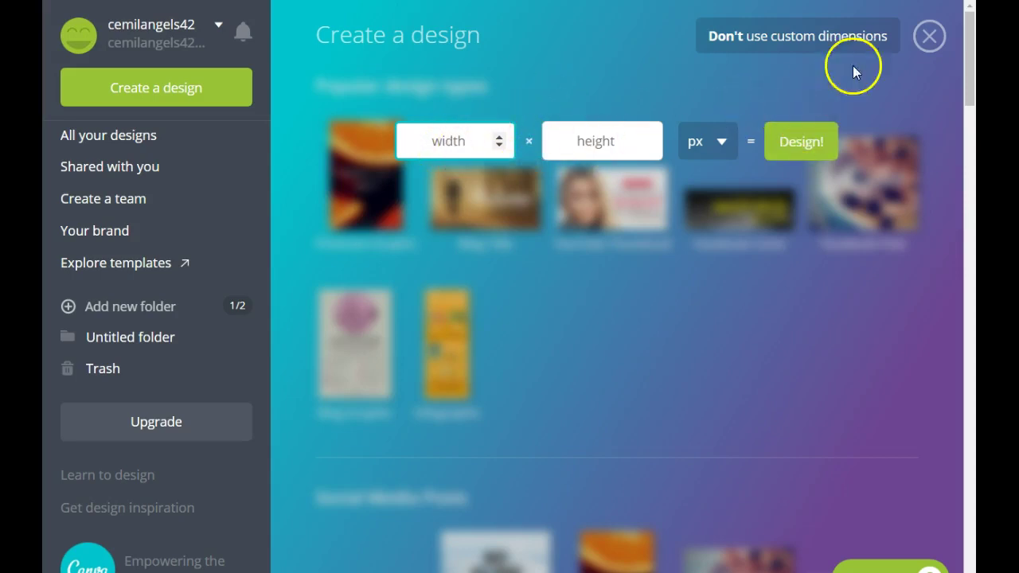
click(929, 36)
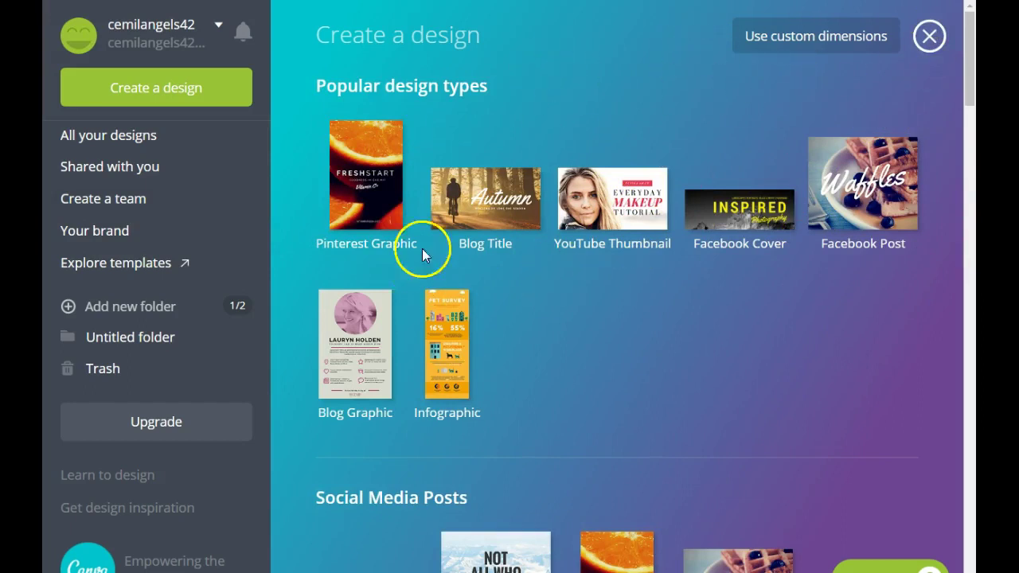
scroll(675, 238, down, 3)
scroll(675, 238, up, 3)
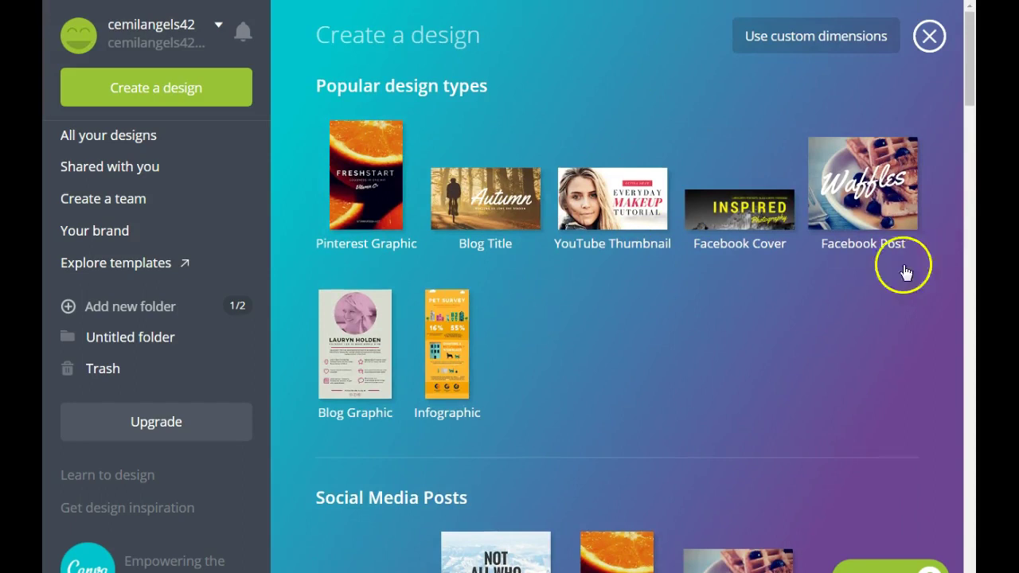
click(826, 281)
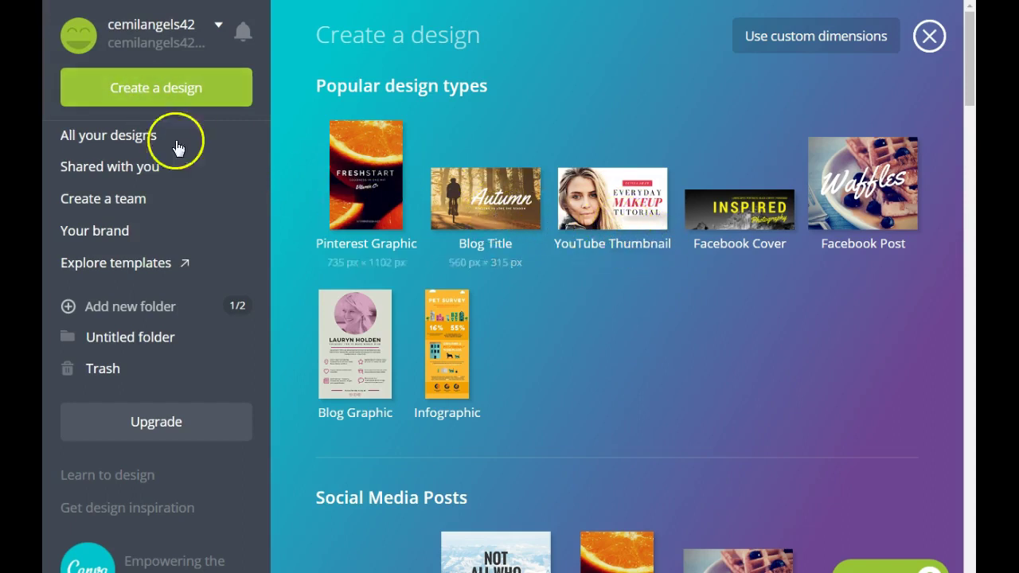
Open the collection of all your designs and browse through the previously saved designs
click(118, 136)
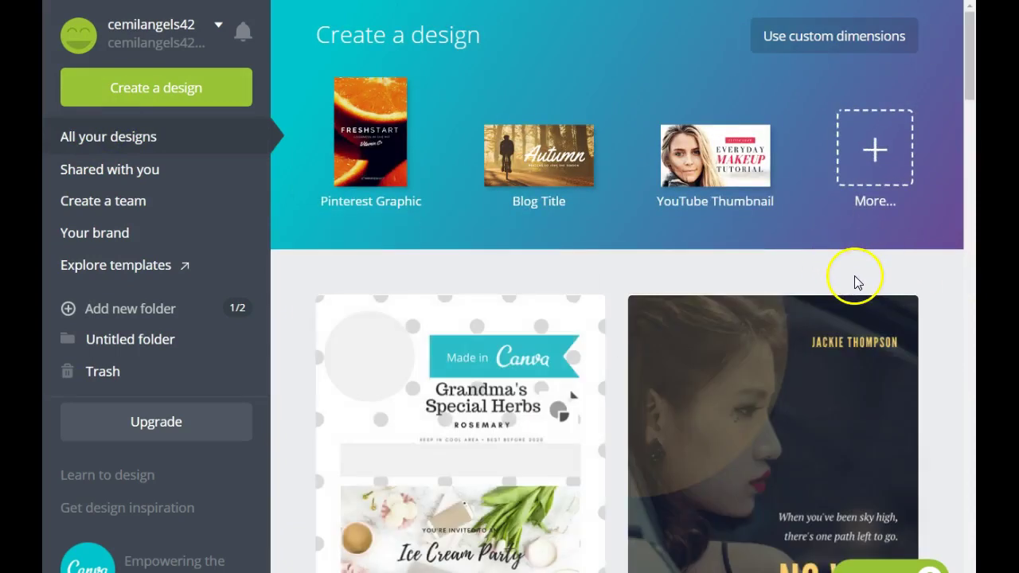
scroll(854, 276, down, 10)
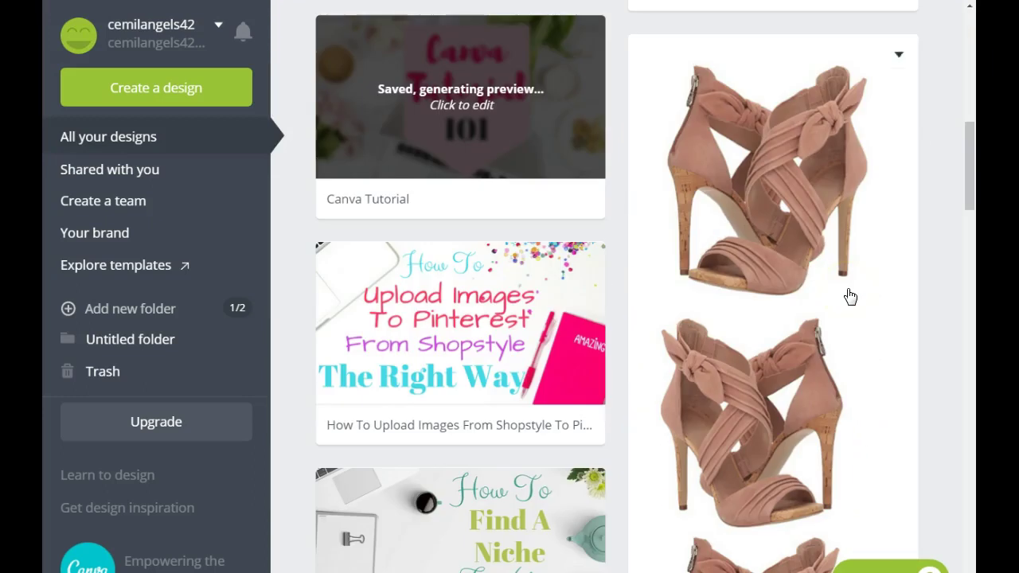
scroll(850, 297, down, 3)
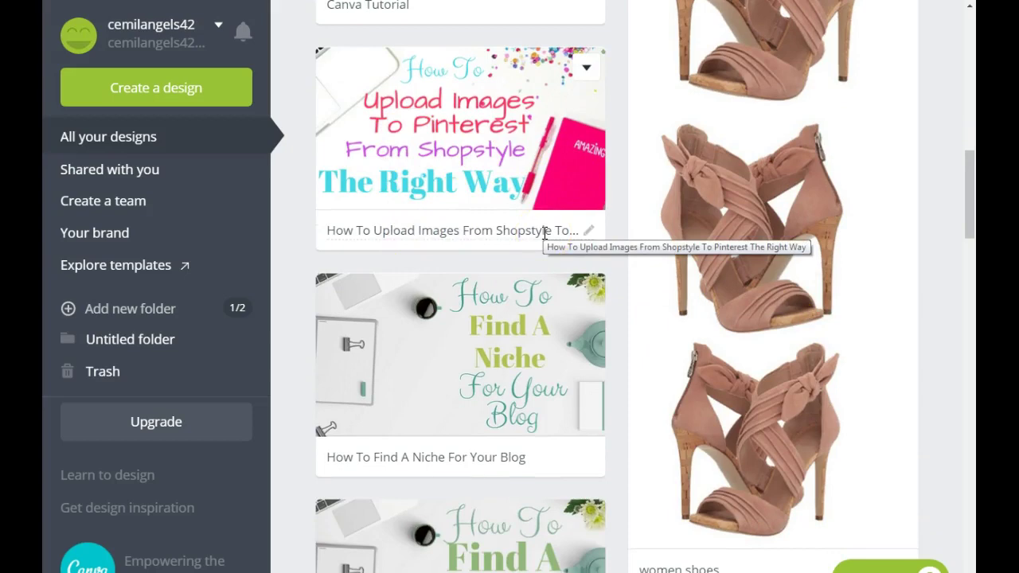
scroll(545, 232, down, 3)
scroll(545, 240, down, 15)
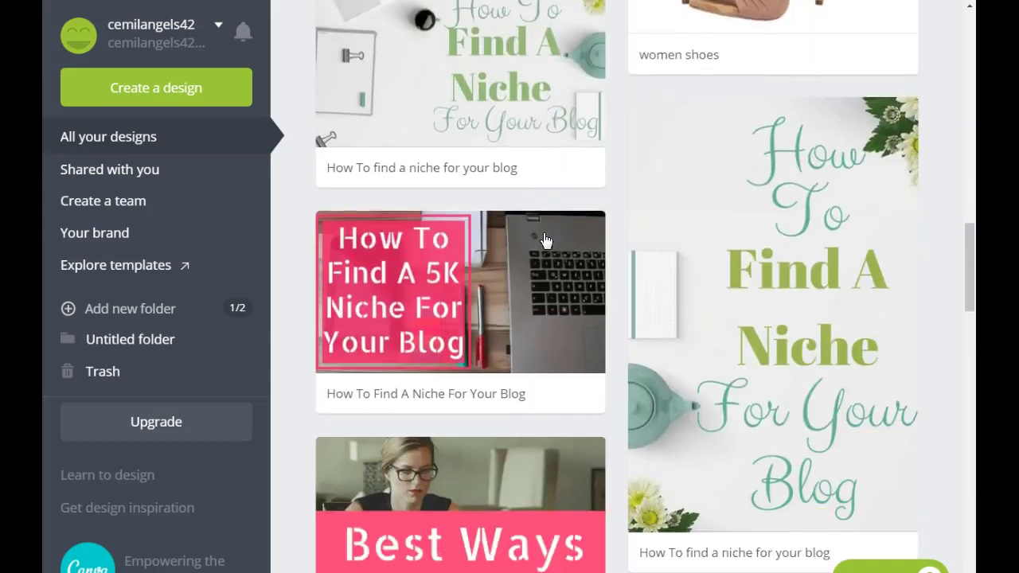
scroll(546, 240, down, 12)
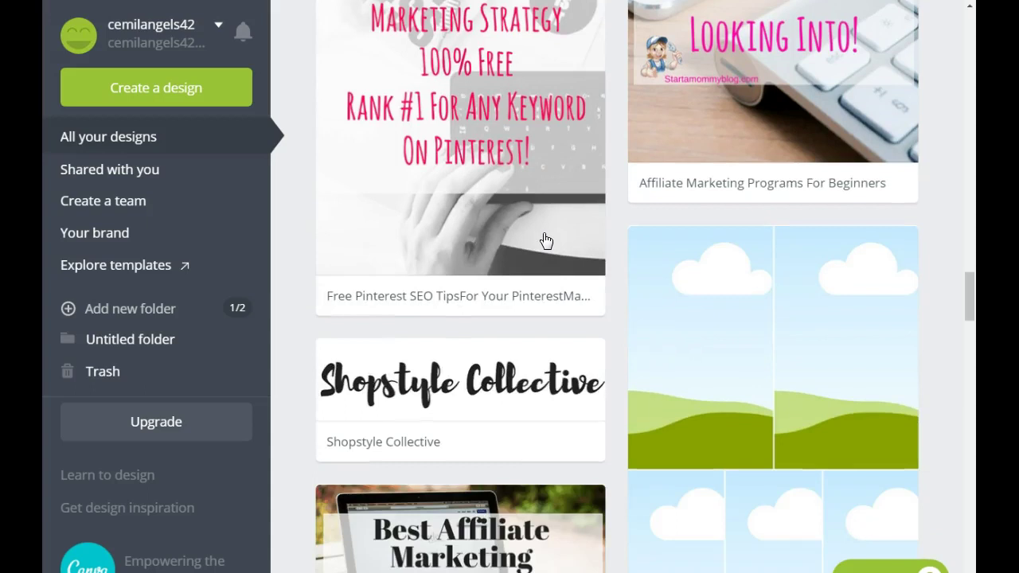
scroll(545, 241, up, 20)
scroll(546, 236, up, 7)
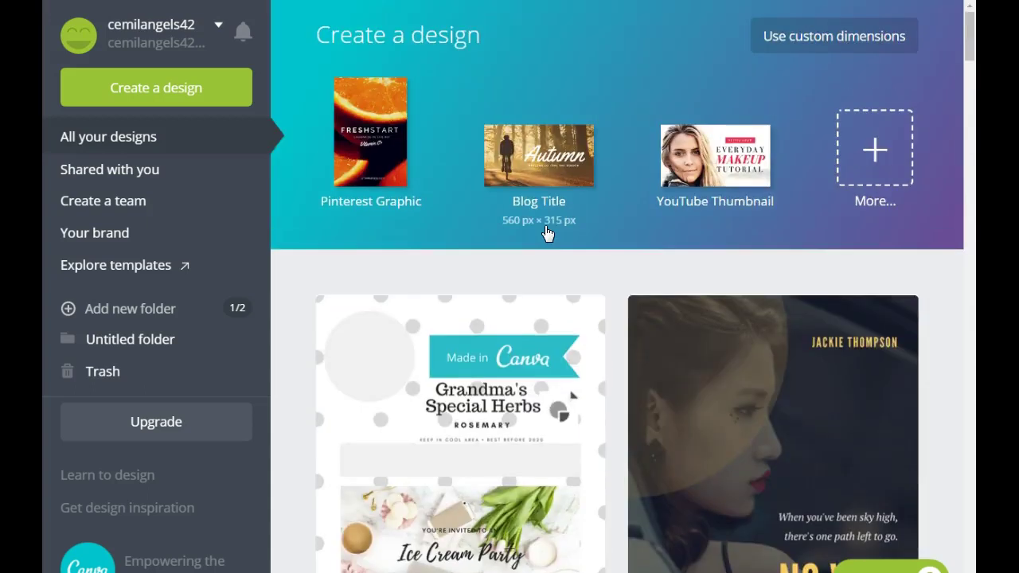
Open the full list of design types and review its categories from Popular design types through Ads
click(873, 151)
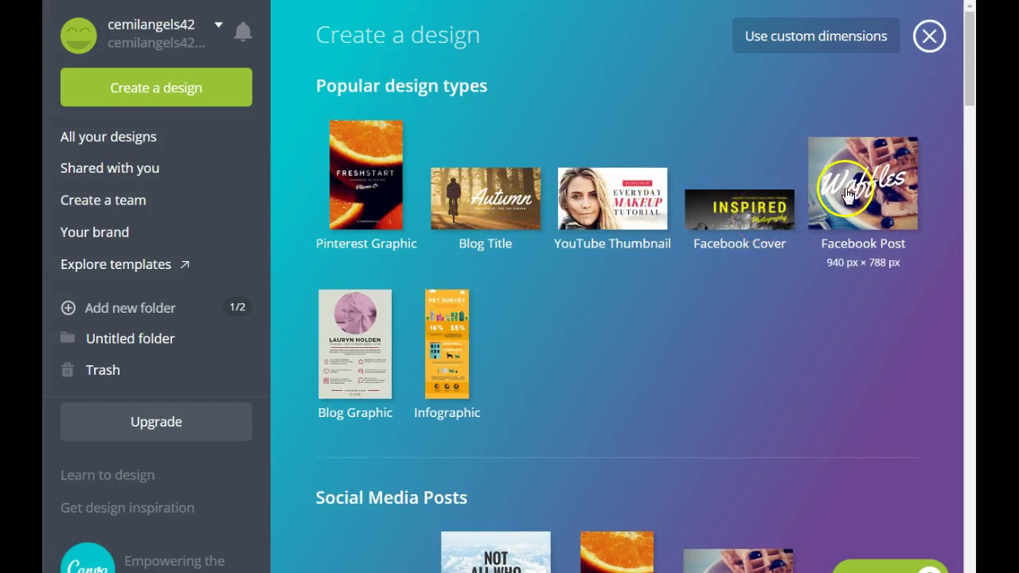
click(333, 388)
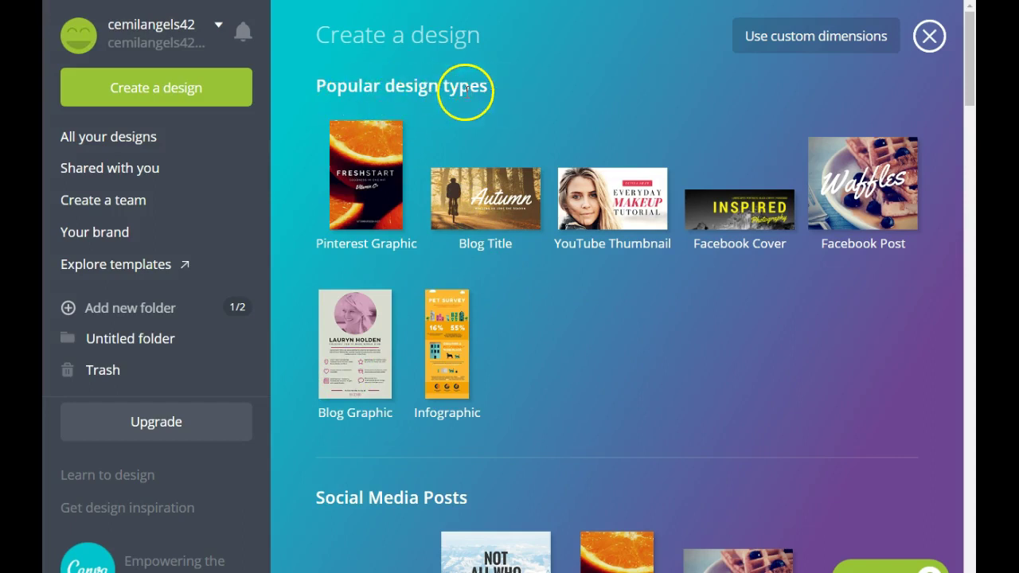
scroll(465, 89, down, 3)
scroll(360, 310, down, 6)
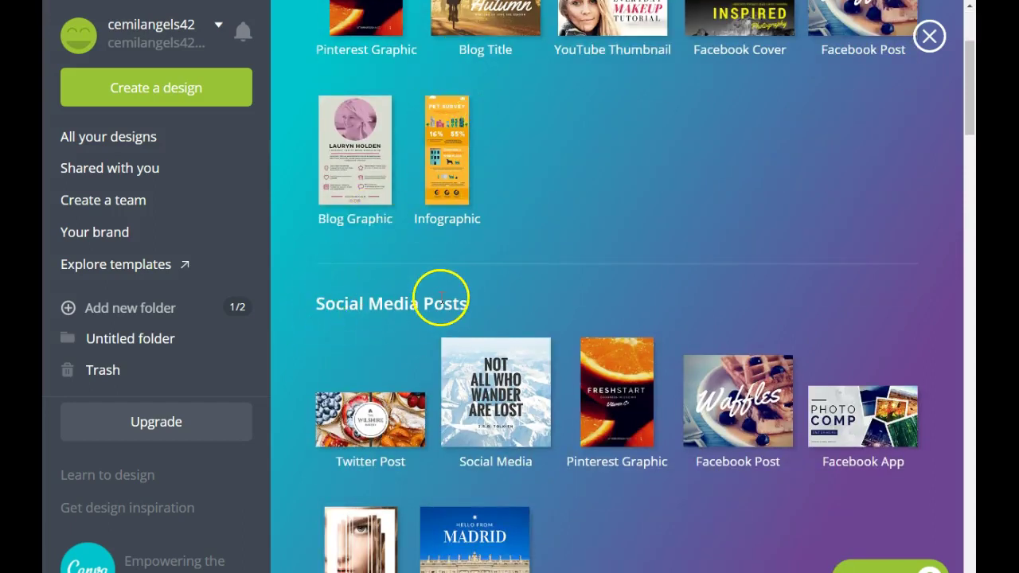
scroll(381, 326, down, 9)
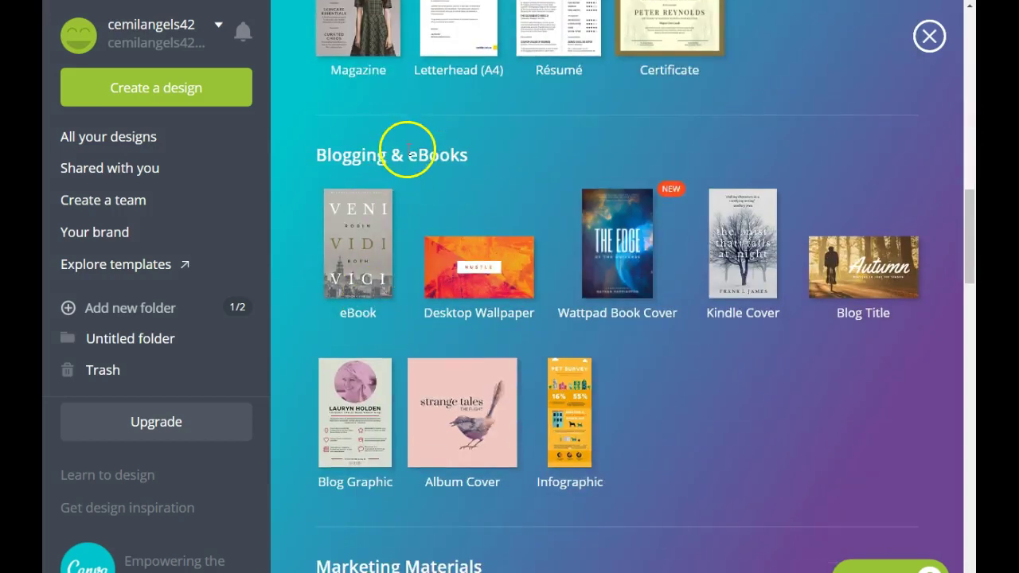
scroll(430, 254, down, 3)
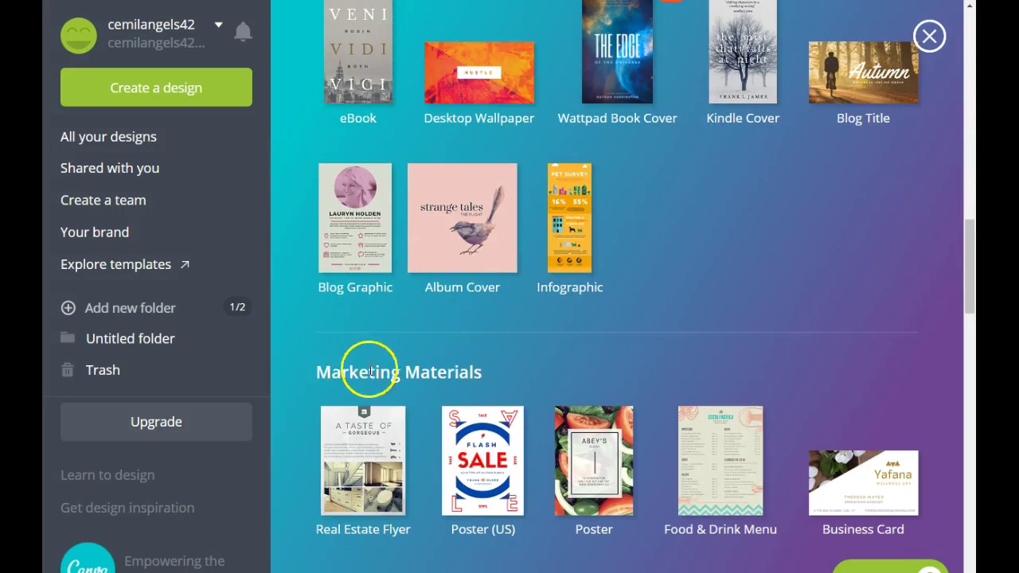
scroll(390, 370, down, 3)
scroll(391, 369, down, 6)
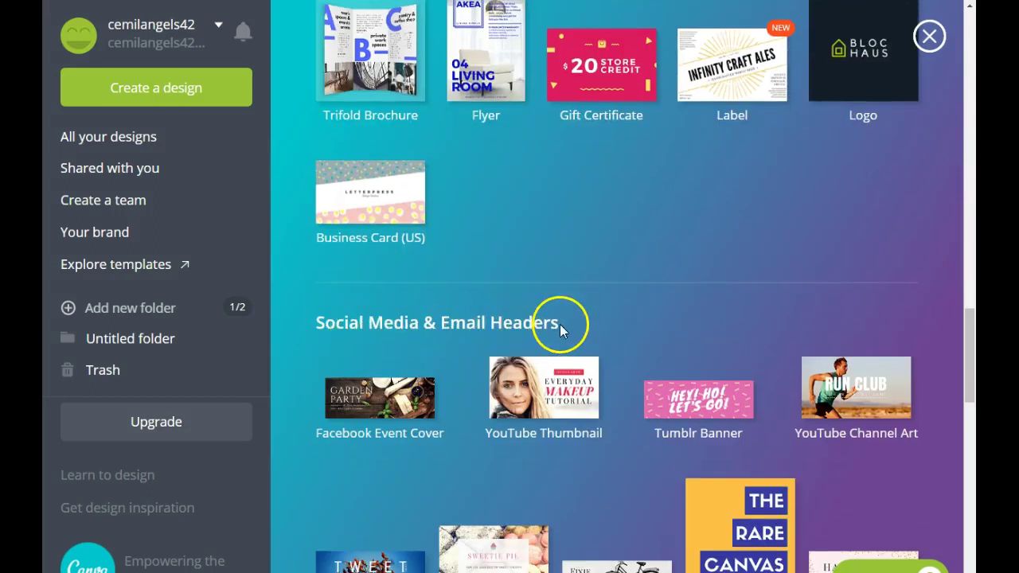
scroll(567, 327, down, 12)
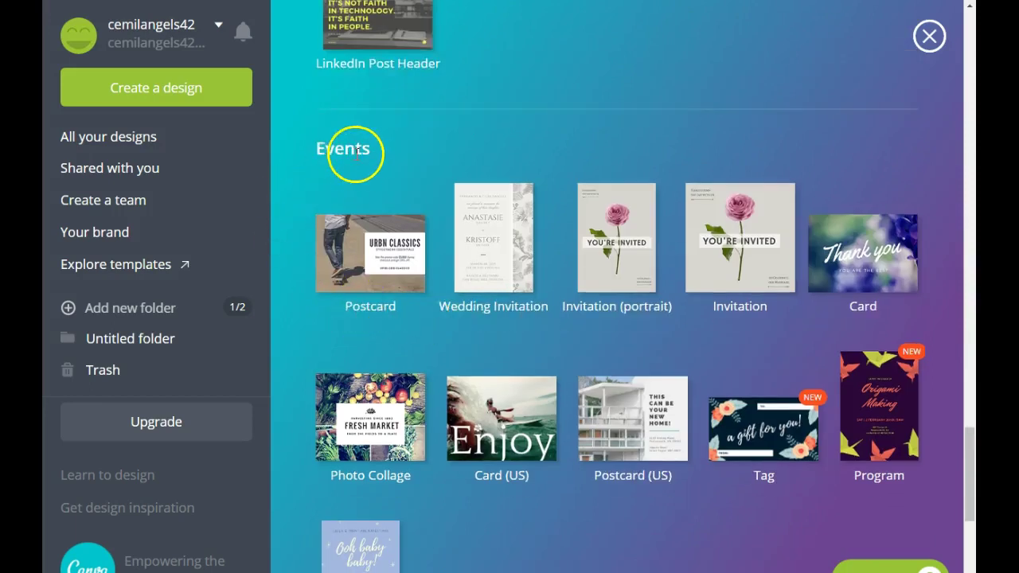
scroll(352, 151, down, 6)
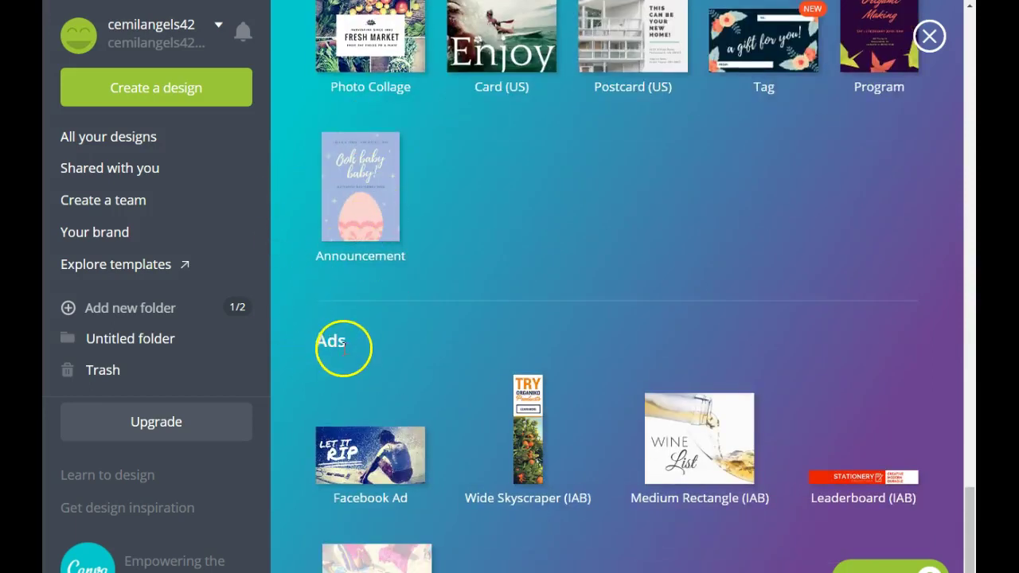
scroll(348, 336, up, 20)
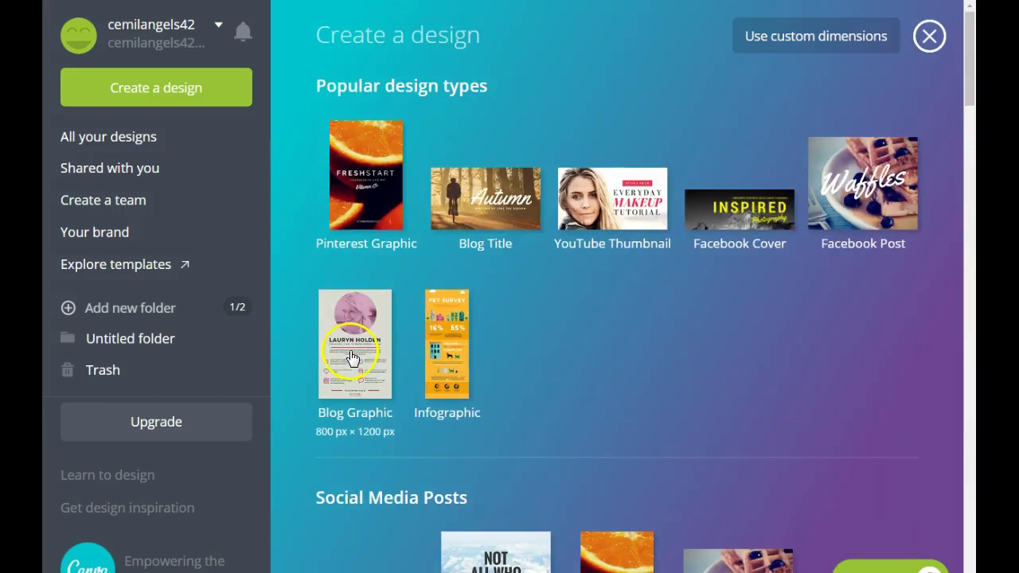
Examine the design types offered under Social Media Posts, including the Pinterest Graphic, Facebook App and Instagram Post
scroll(353, 358, down, 6)
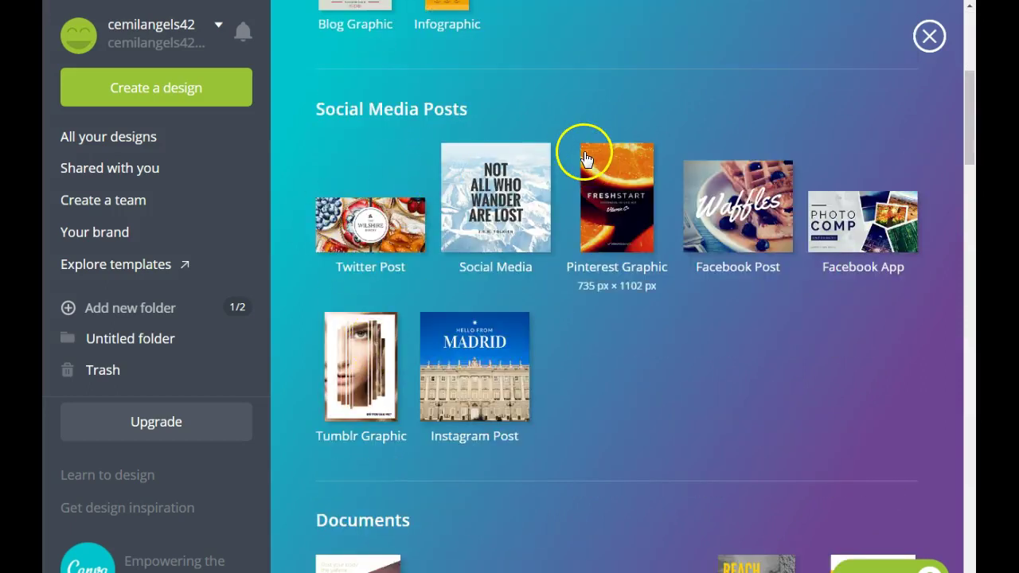
scroll(585, 158, down, 3)
scroll(585, 152, up, 3)
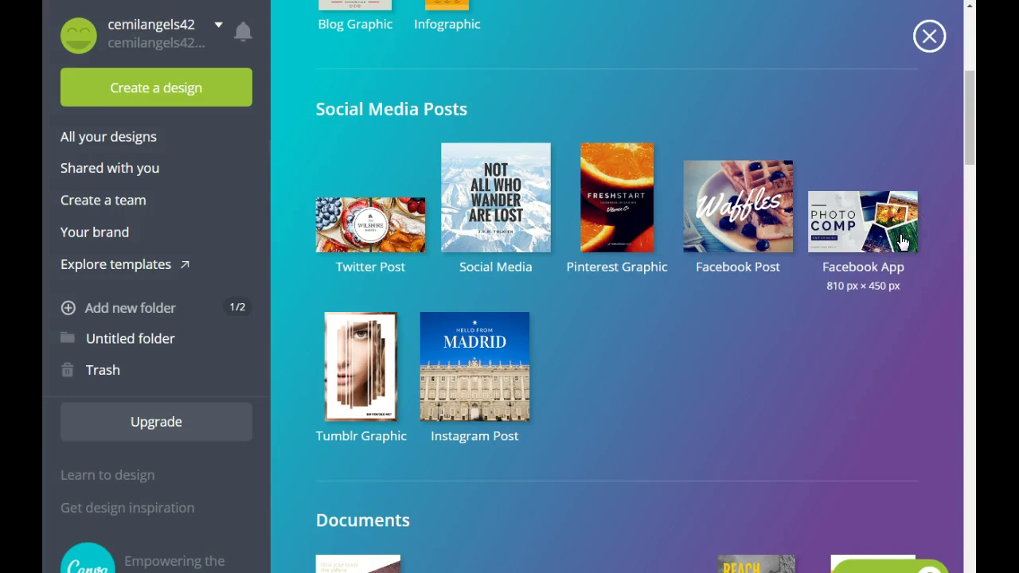
click(774, 310)
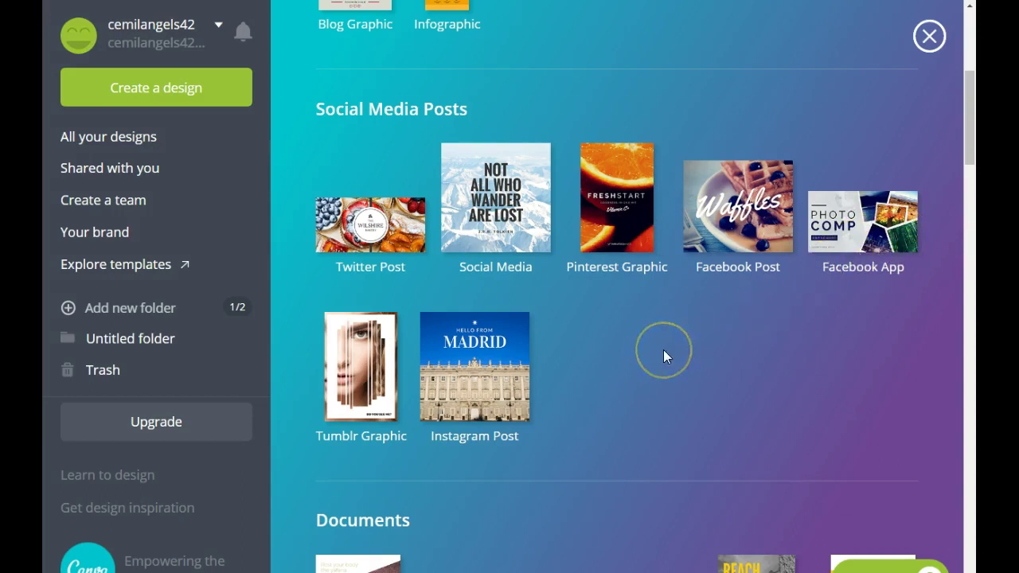
drag(647, 355, 627, 375)
scroll(581, 366, down, 3)
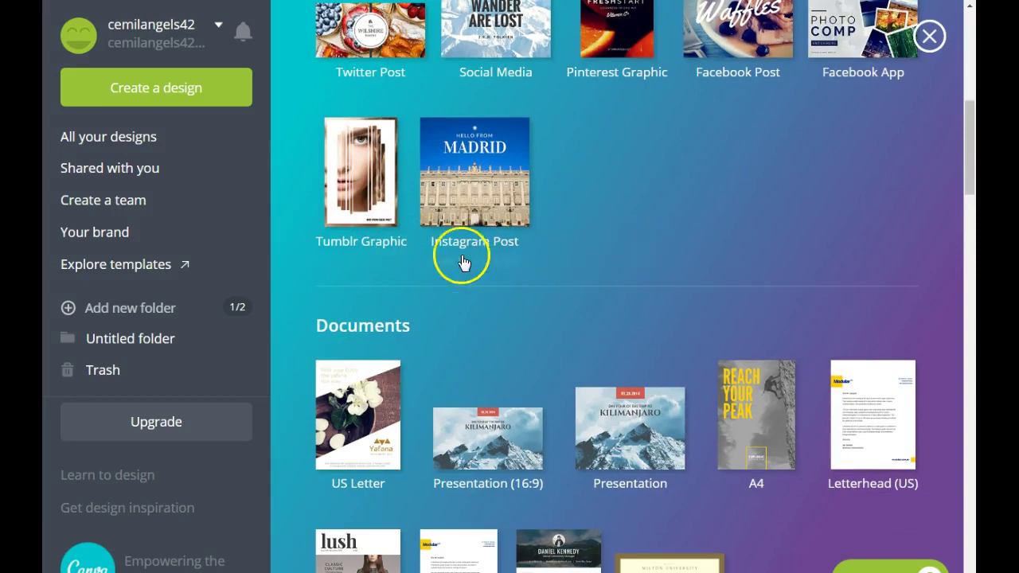
Examine the design types under Documents, Blogging & eBooks, Marketing Materials, Social Media & Email Headers and Events
scroll(366, 256, down, 3)
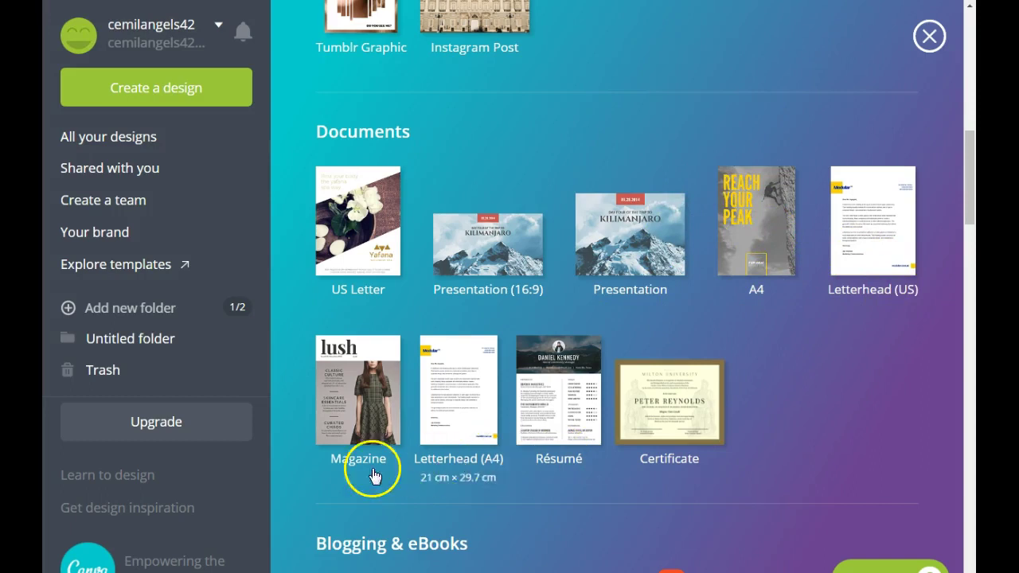
scroll(545, 450, down, 3)
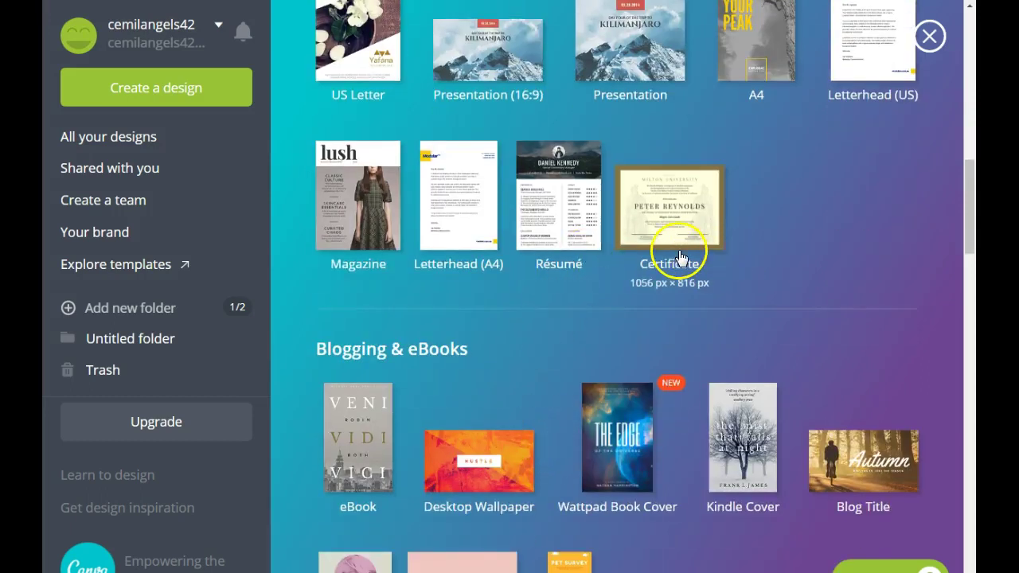
scroll(677, 271, down, 3)
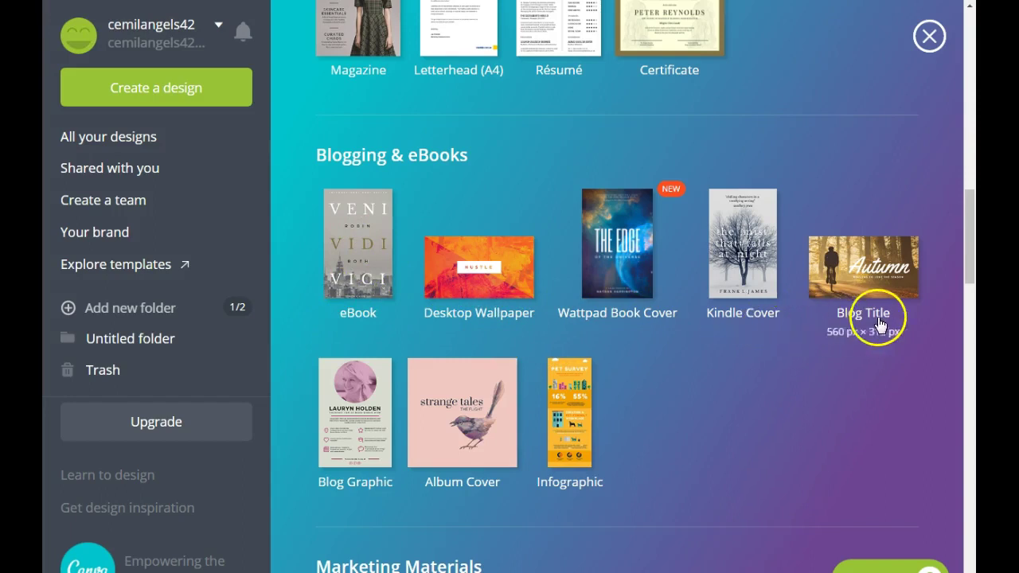
scroll(625, 392, down, 9)
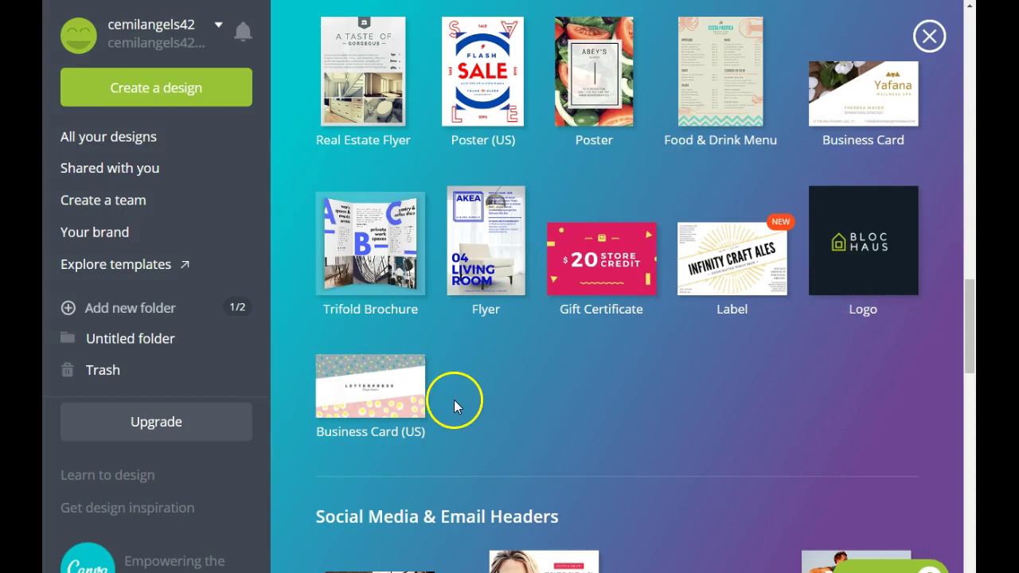
scroll(454, 400, down, 5)
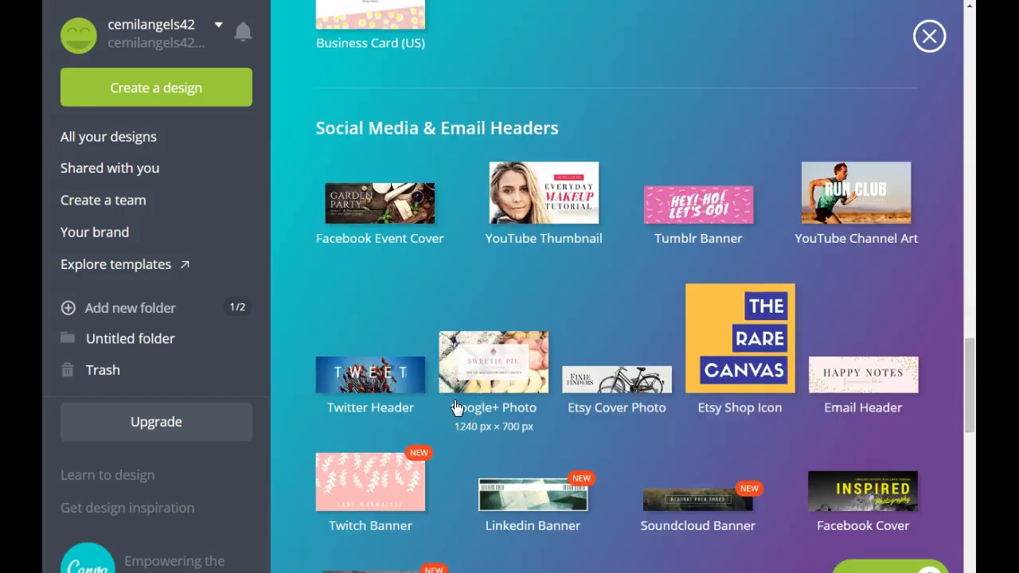
scroll(453, 408, down, 14)
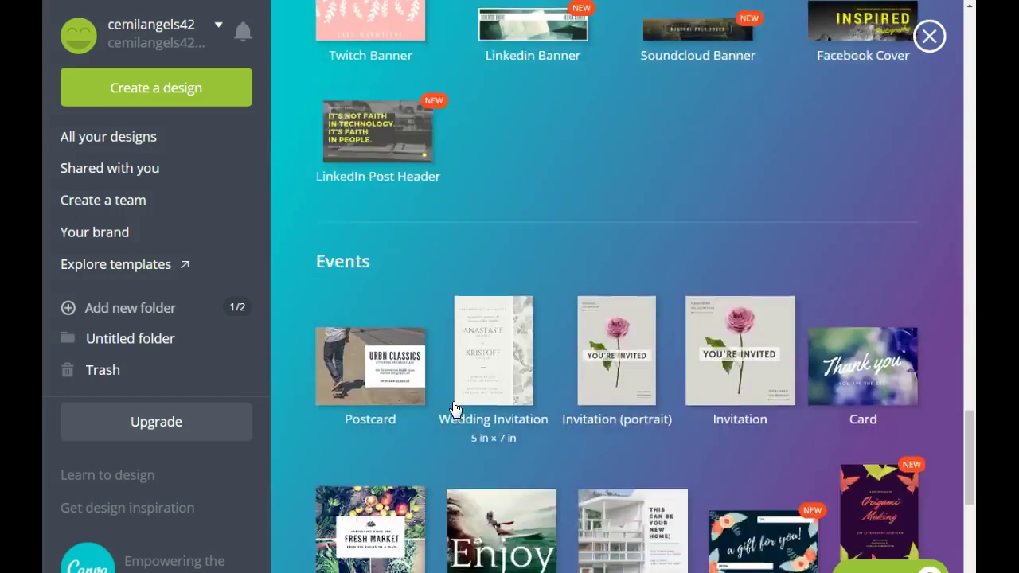
scroll(453, 409, up, 2)
scroll(454, 408, up, 8)
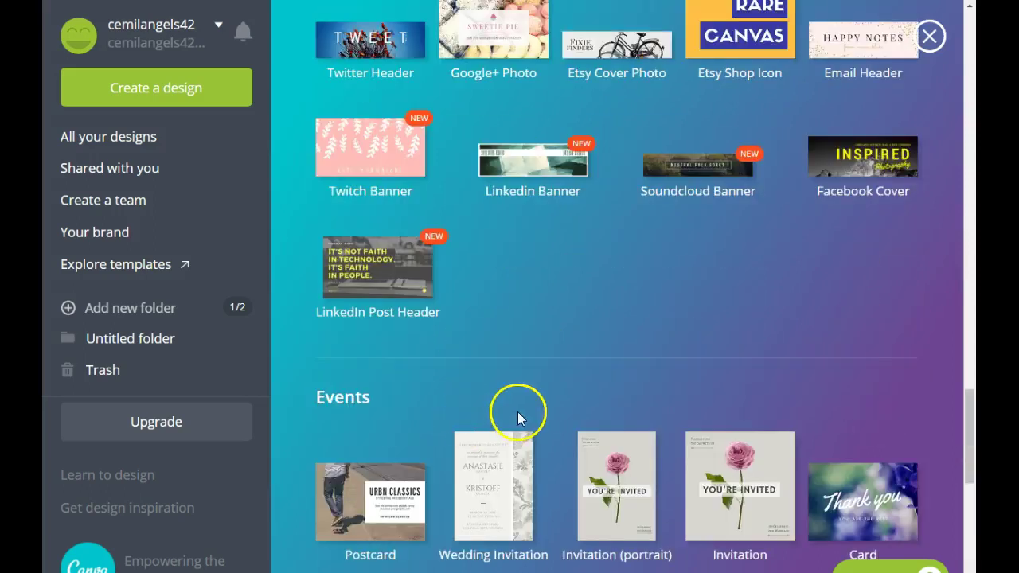
scroll(454, 417, down, 2)
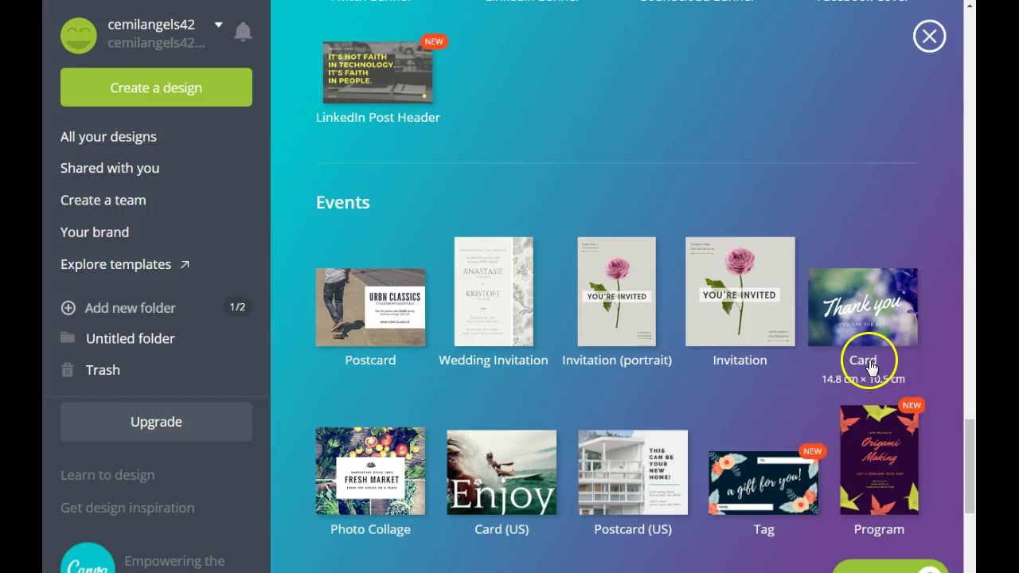
scroll(869, 362, down, 2)
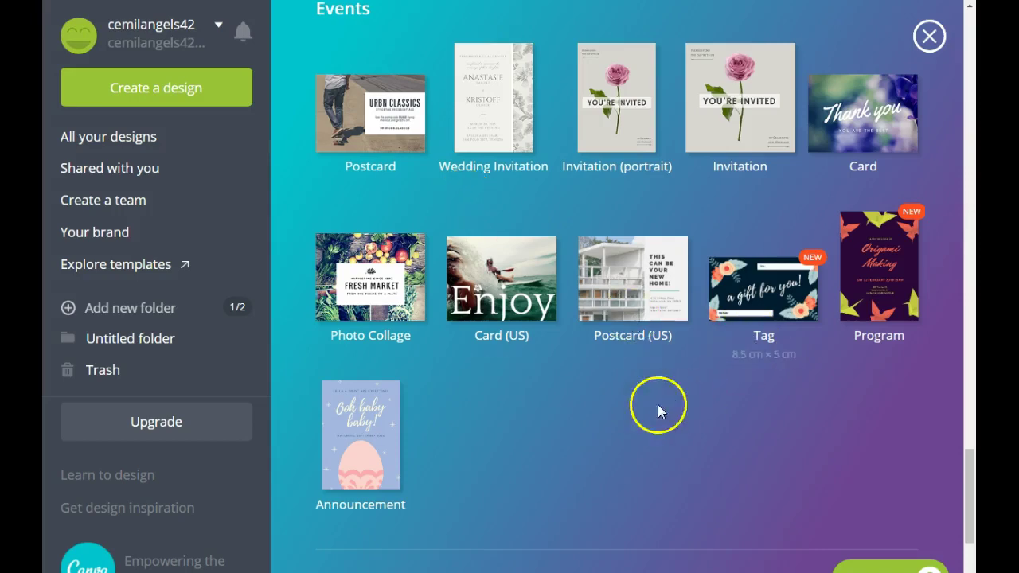
Create a Pinterest Graphic from the popular design types and apply the "Pasta 30-Minute Recipes" layout to its page
scroll(513, 342, up, 15)
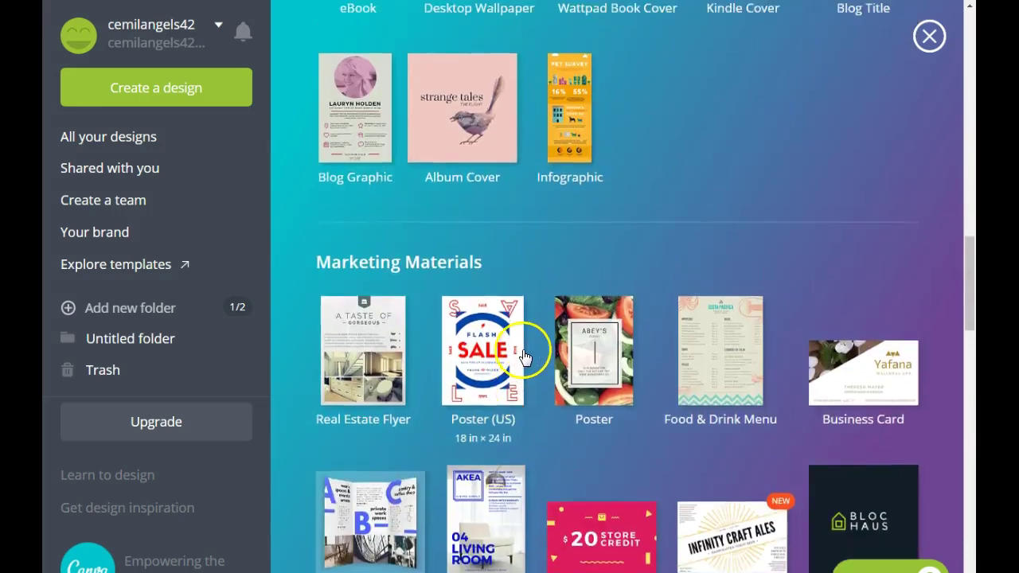
scroll(525, 350, up, 10)
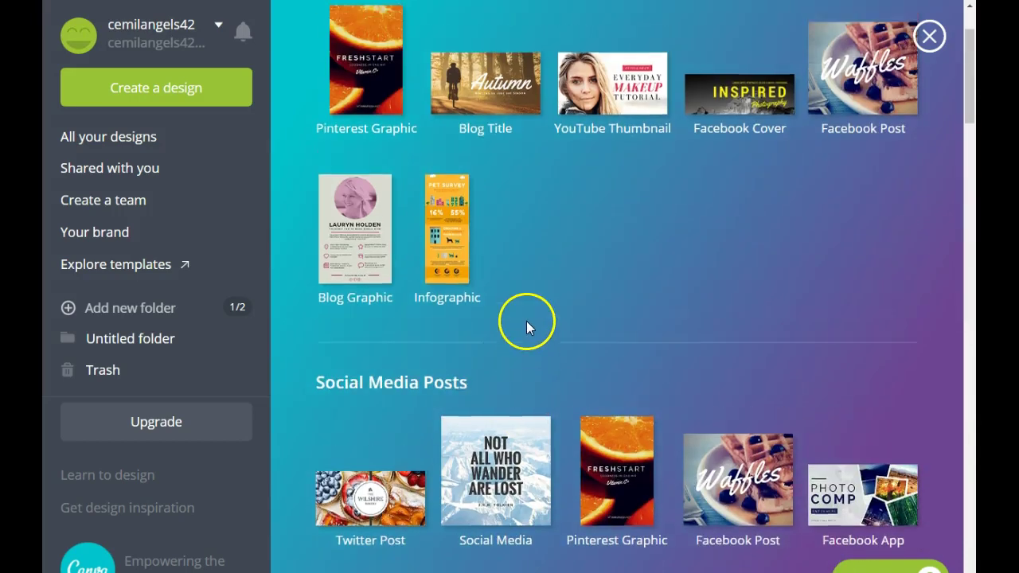
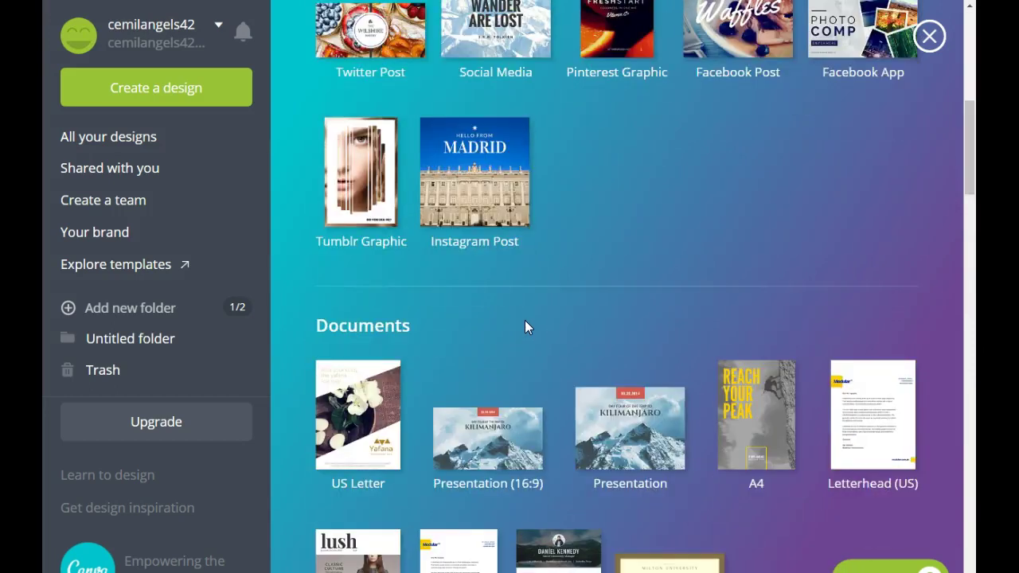
scroll(531, 320, down, 7)
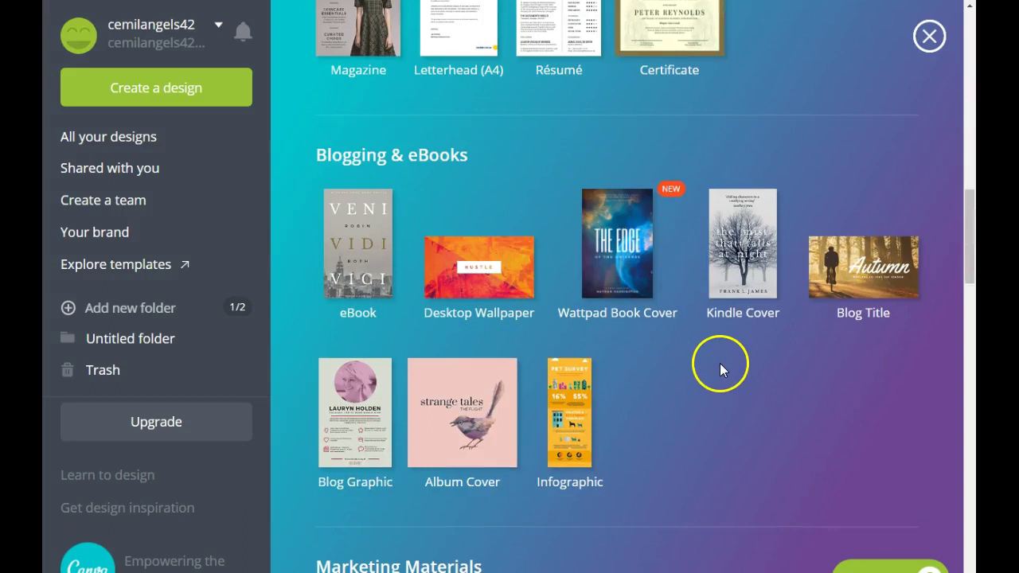
scroll(677, 362, up, 8)
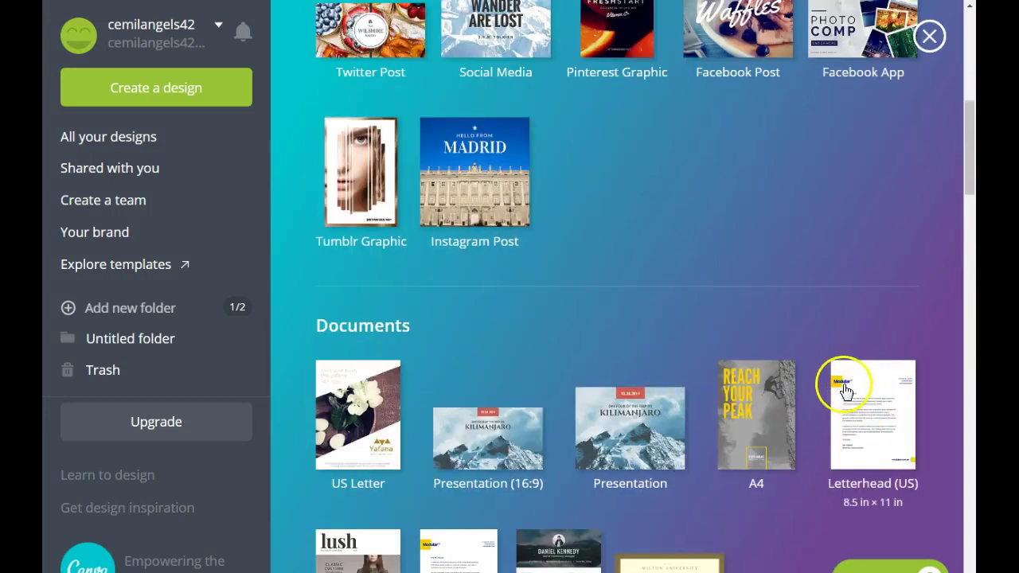
scroll(676, 368, up, 4)
scroll(676, 368, up, 4)
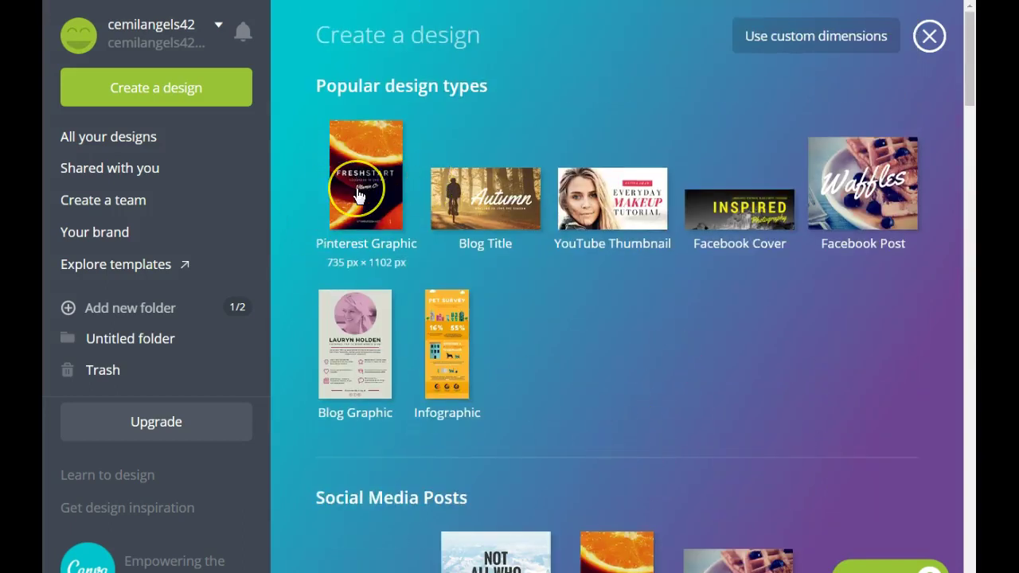
click(365, 215)
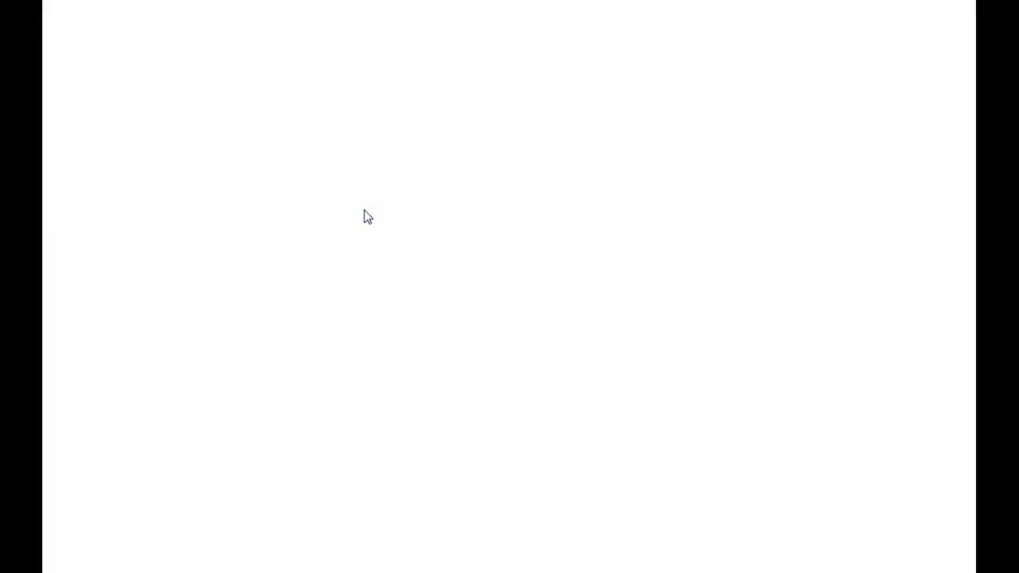
click(305, 233)
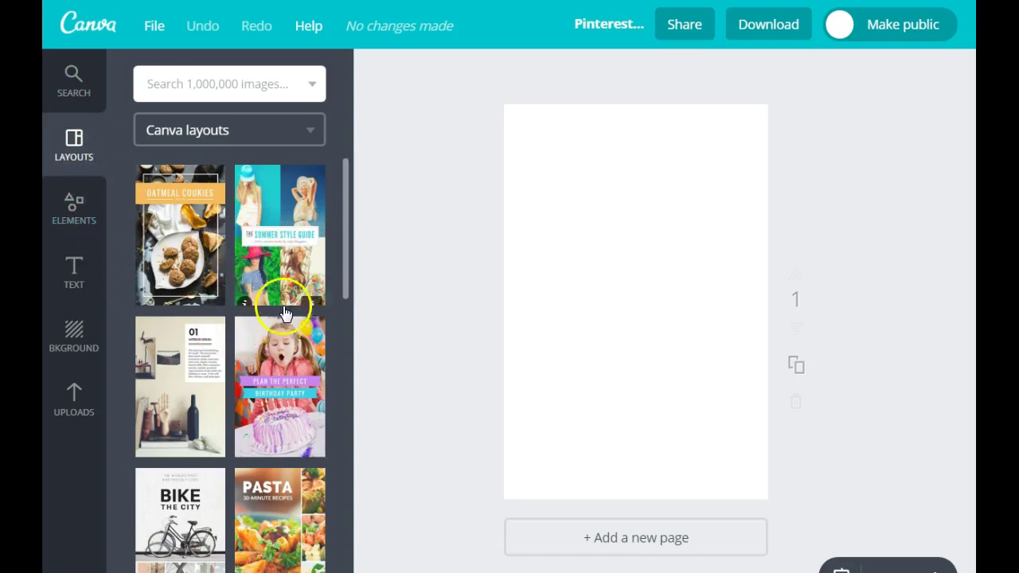
click(300, 513)
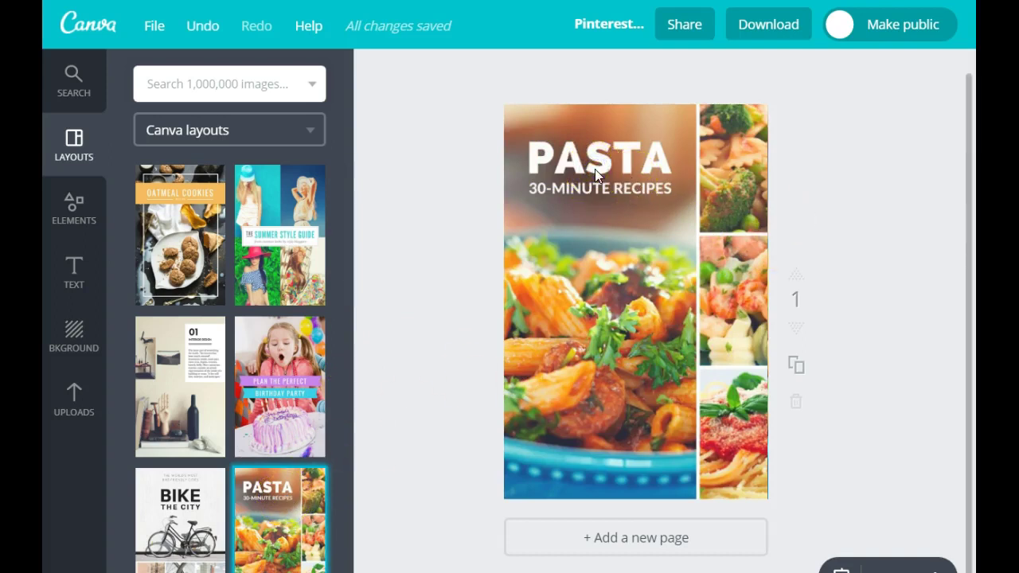
Change the font of the PASTA heading to Clicker Script
click(631, 165)
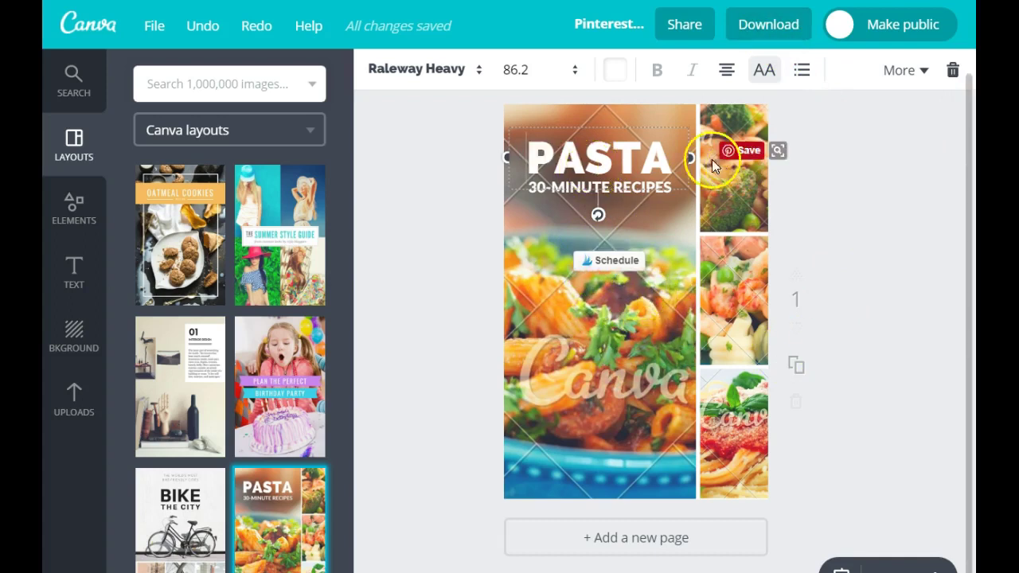
drag(675, 160, 543, 146)
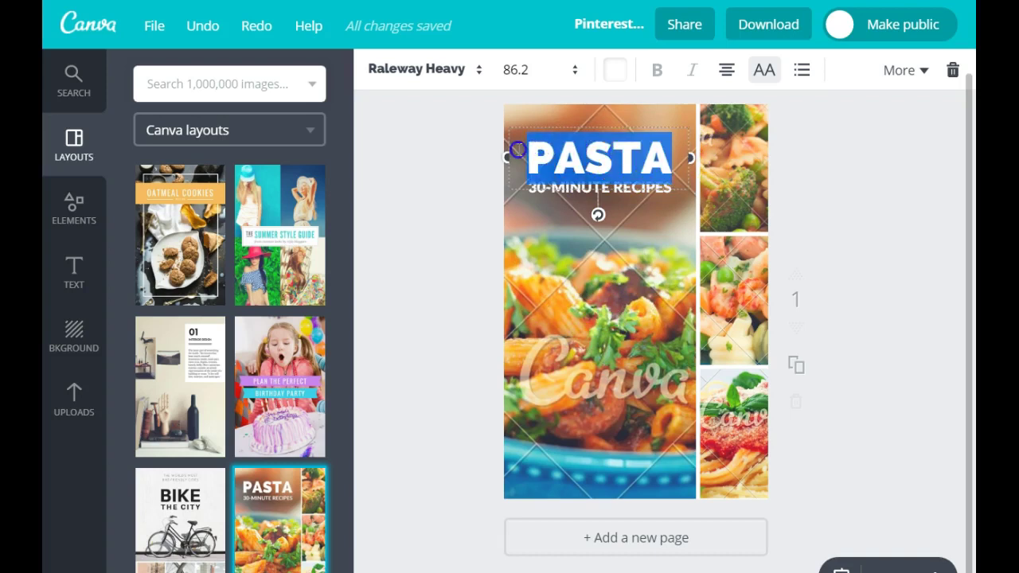
click(422, 67)
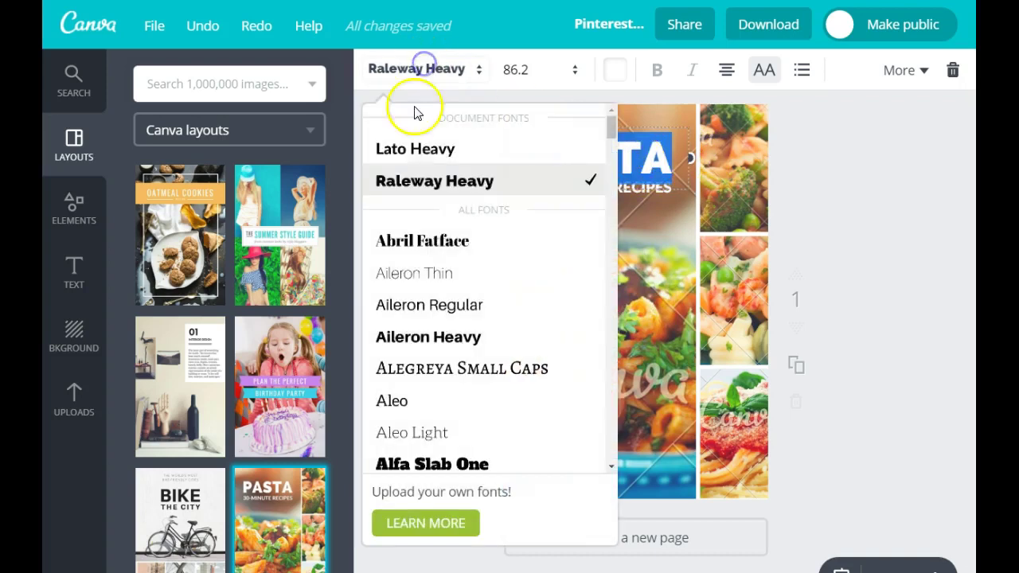
scroll(434, 386, down, 1)
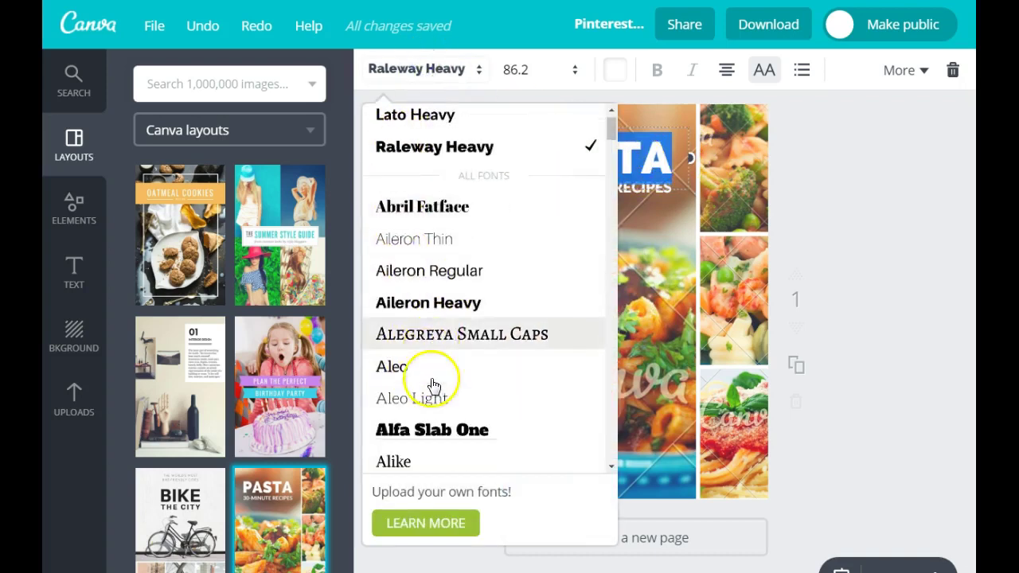
scroll(433, 386, down, 12)
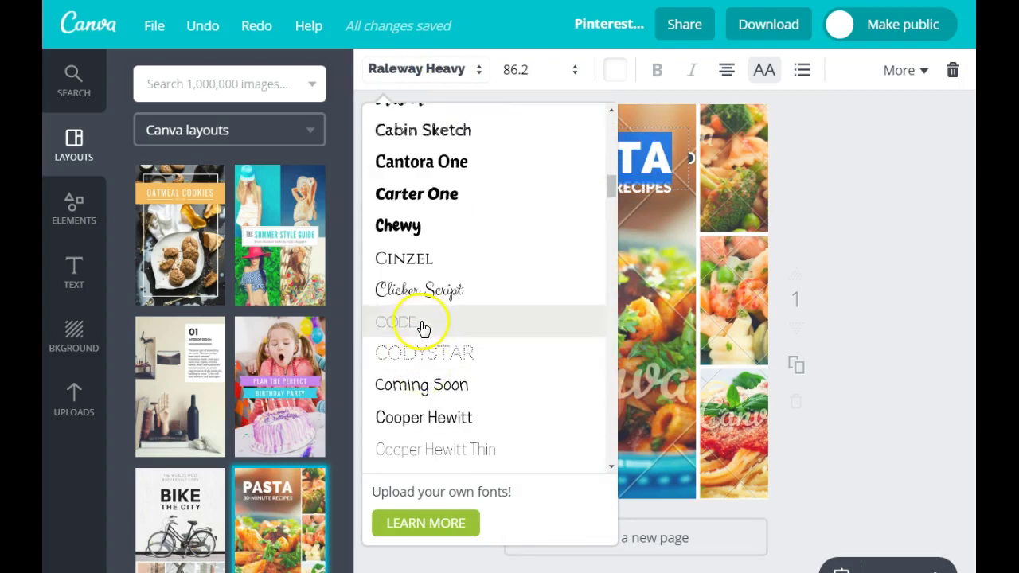
click(407, 289)
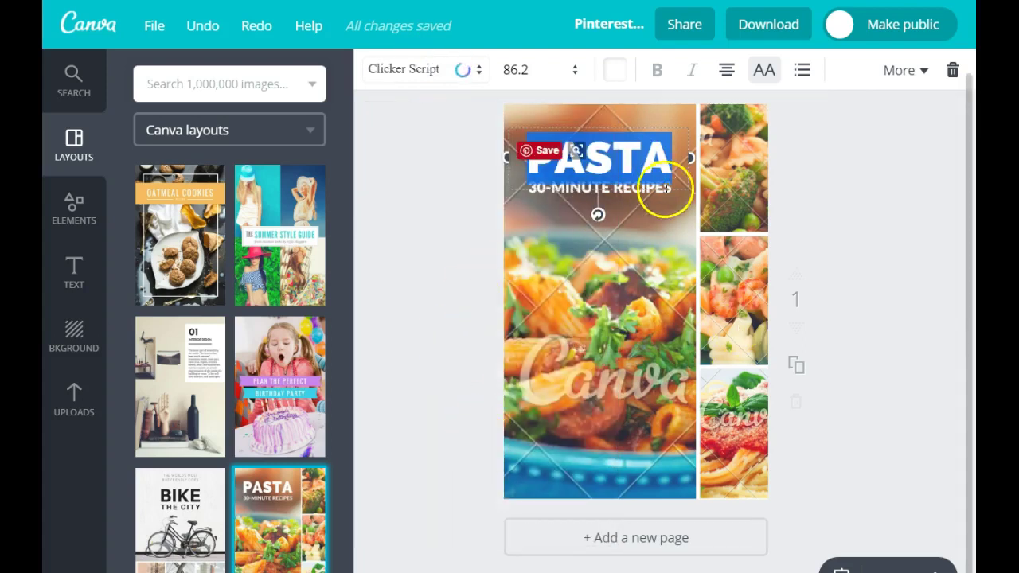
click(893, 301)
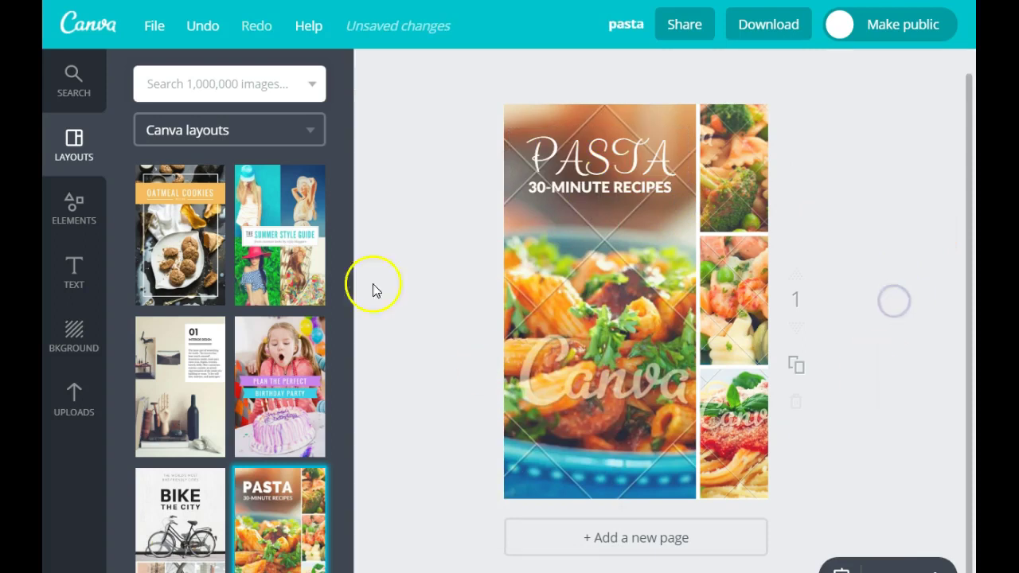
Colour the PASTA heading yellow using the default palette
click(621, 158)
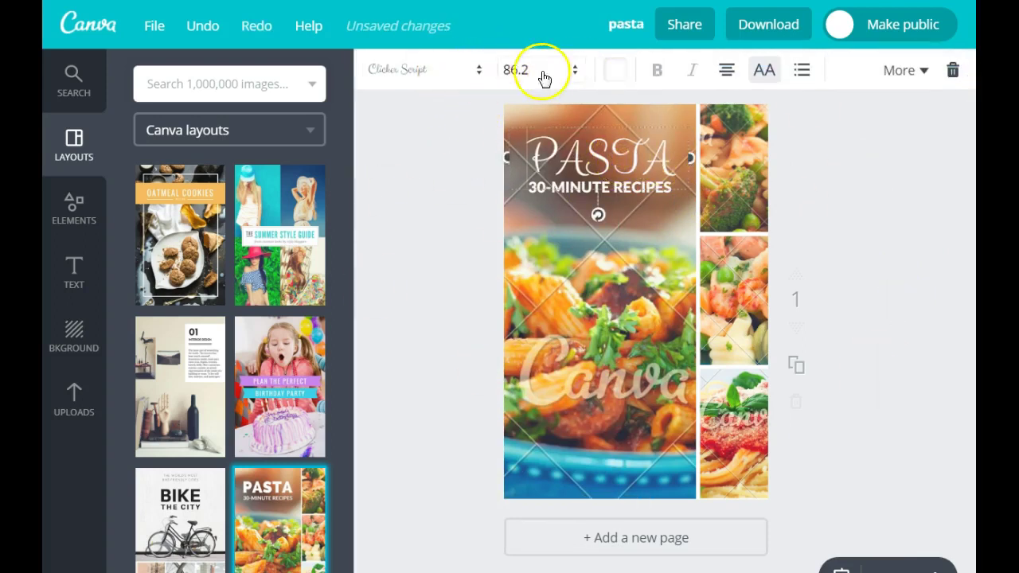
click(614, 70)
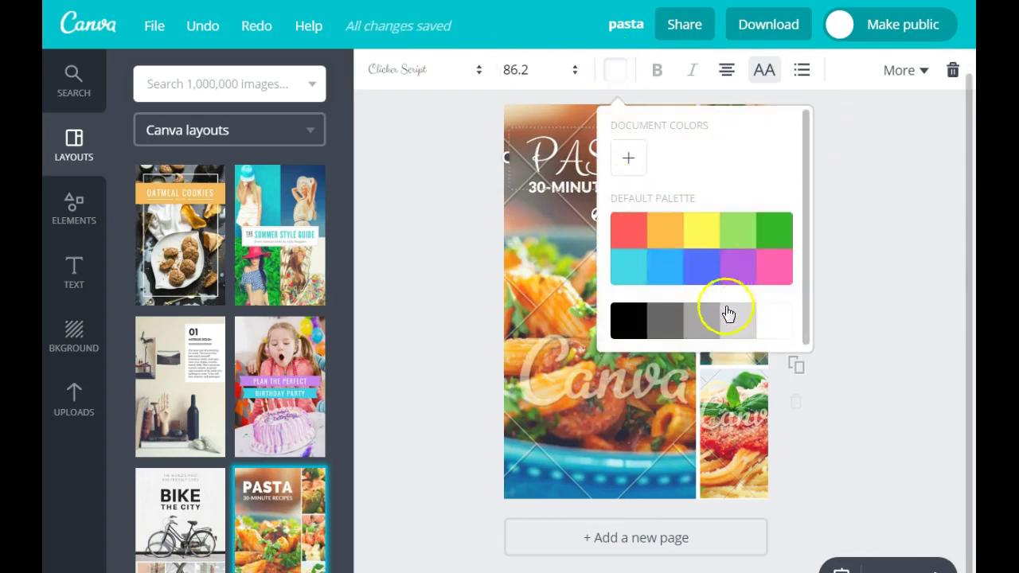
click(708, 235)
click(893, 327)
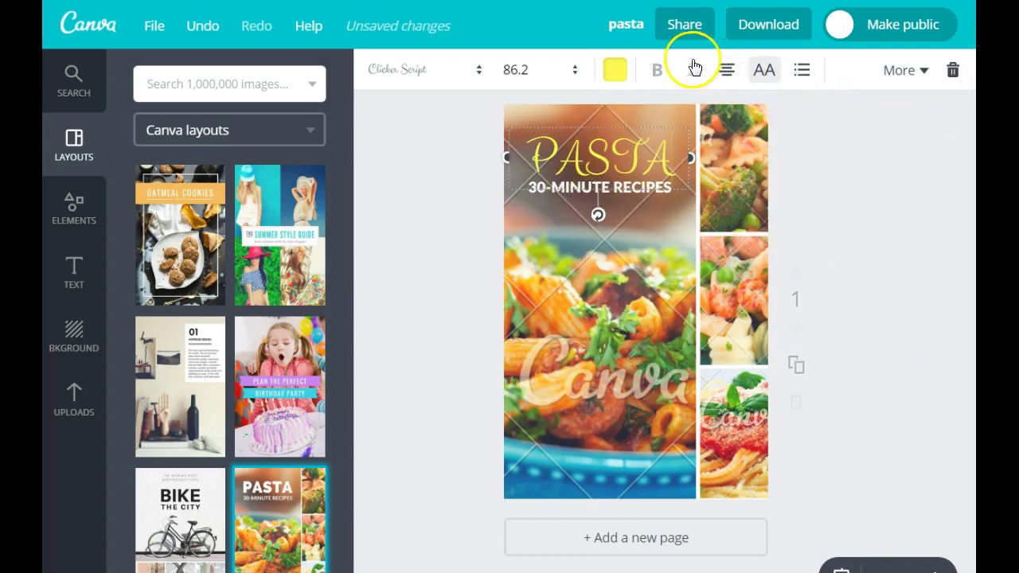
Left-align the PASTA heading, and switch its uppercase formatting off and back on
click(729, 75)
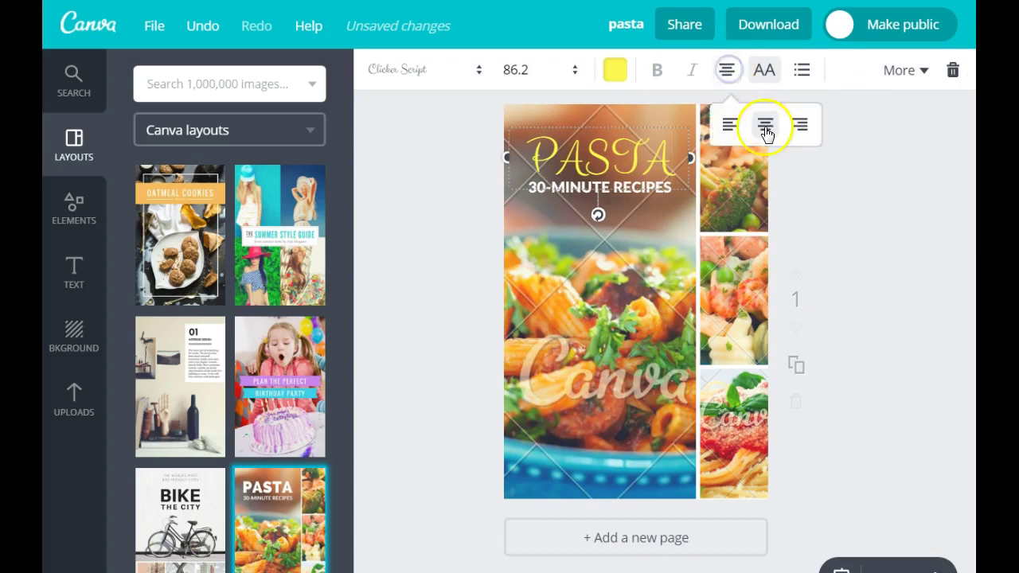
click(731, 126)
click(873, 189)
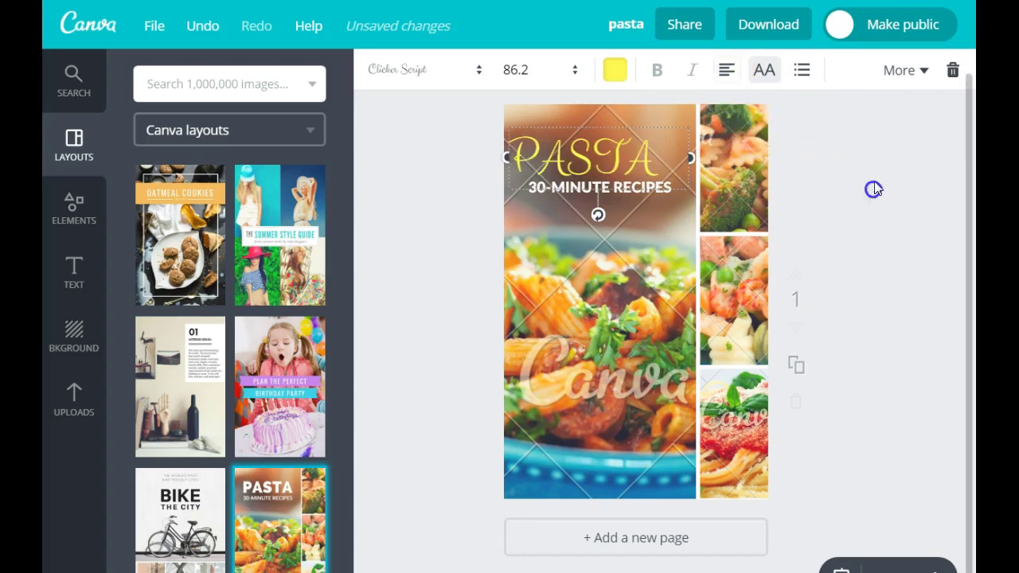
click(764, 73)
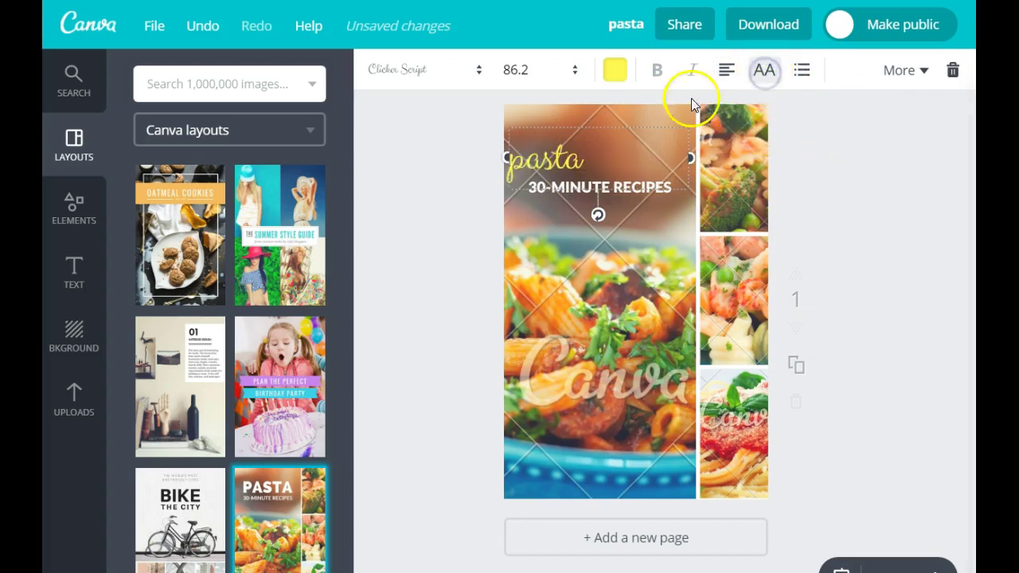
click(766, 72)
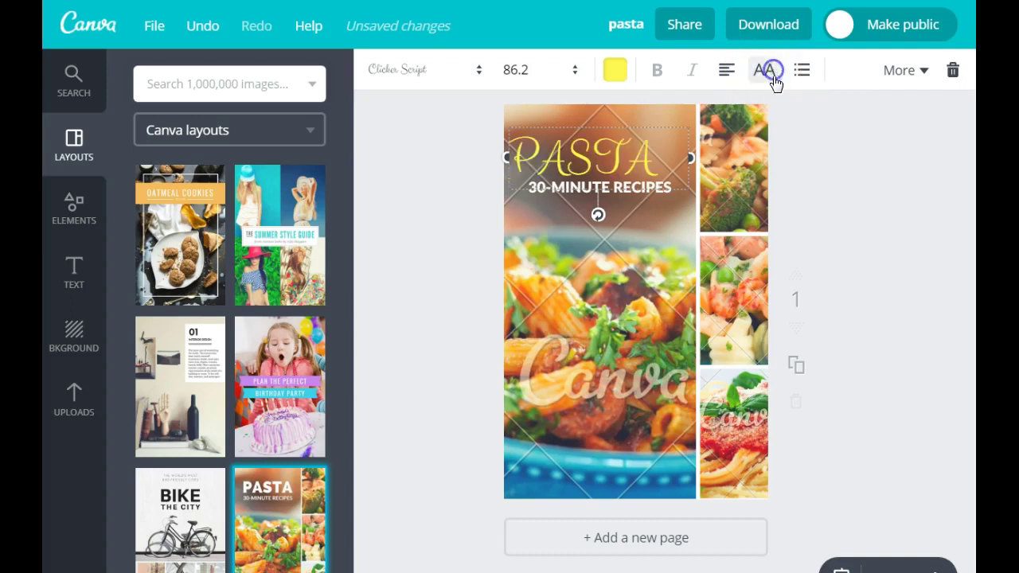
Adjust the spacing of the PASTA heading by setting its line height to 0.82
click(922, 70)
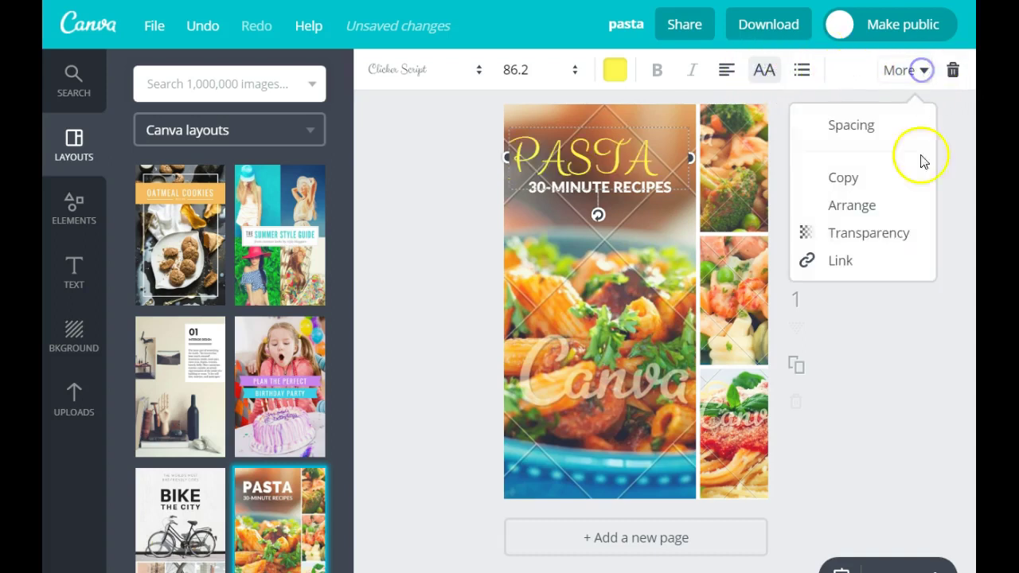
click(849, 126)
click(787, 159)
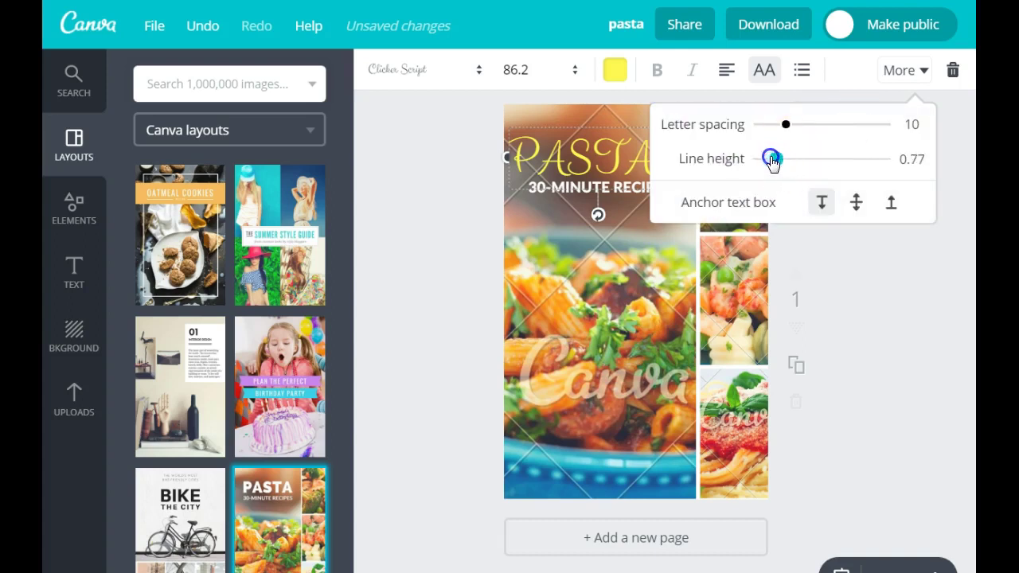
drag(820, 163, 821, 162)
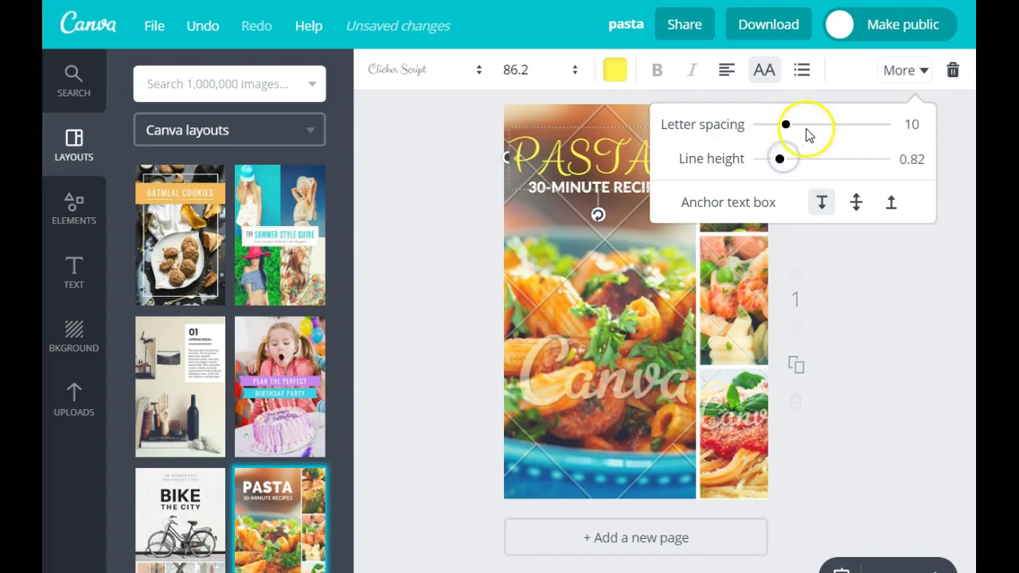
Set the PASTA heading's letter spacing to 110 and view its remaining formatting options
mouse_move(806, 125)
mouse_down()
mouse_move(774, 121)
mouse_move(824, 132)
mouse_move(798, 132)
mouse_up()
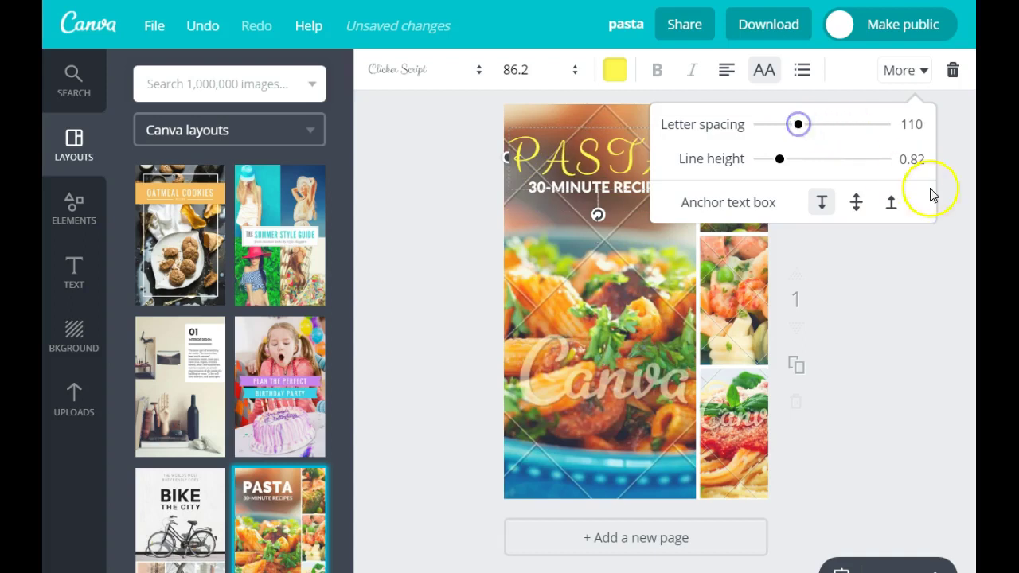
click(910, 279)
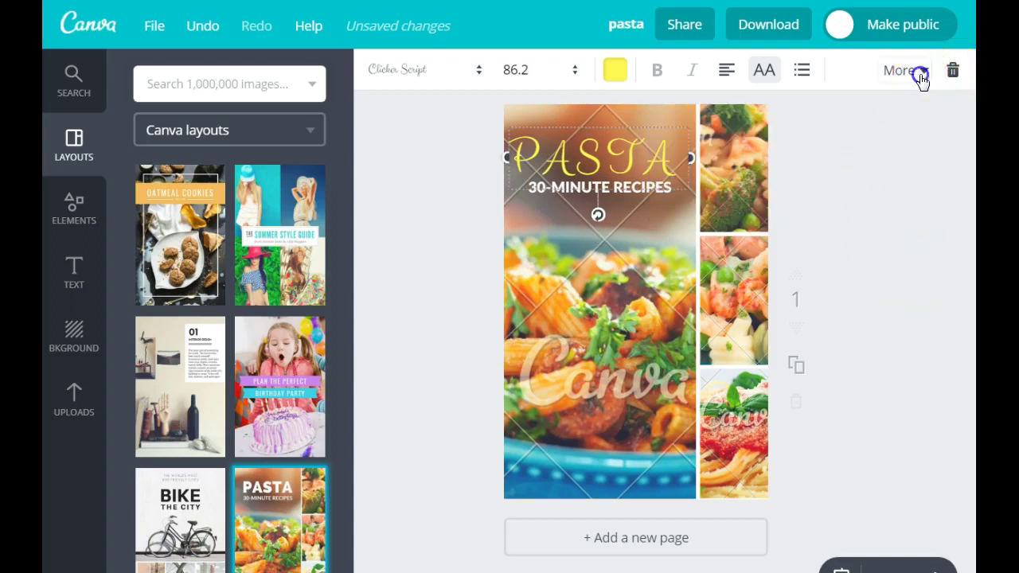
click(921, 76)
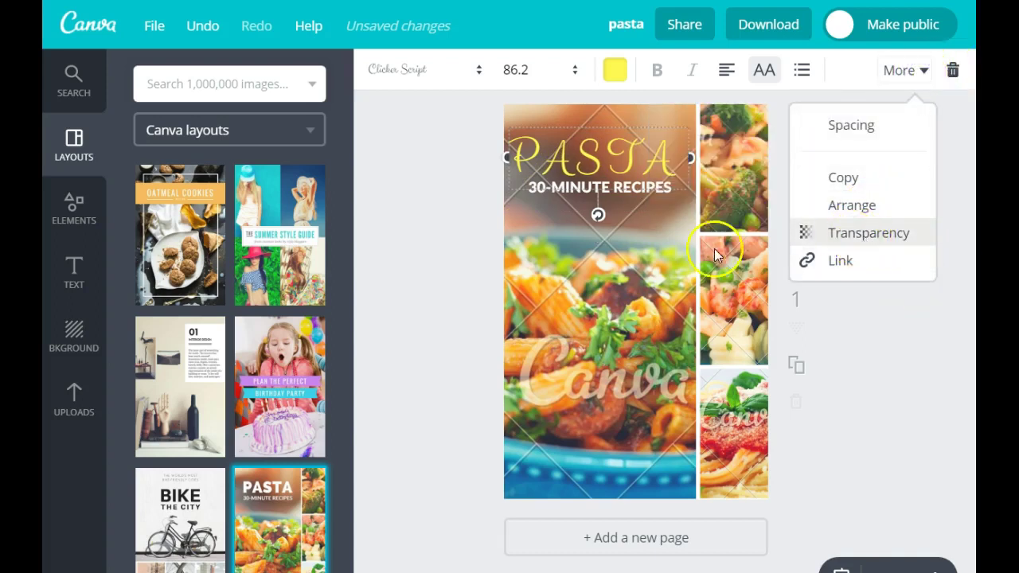
Add a plain square shape from the Shapes elements over the pasta photos
click(71, 213)
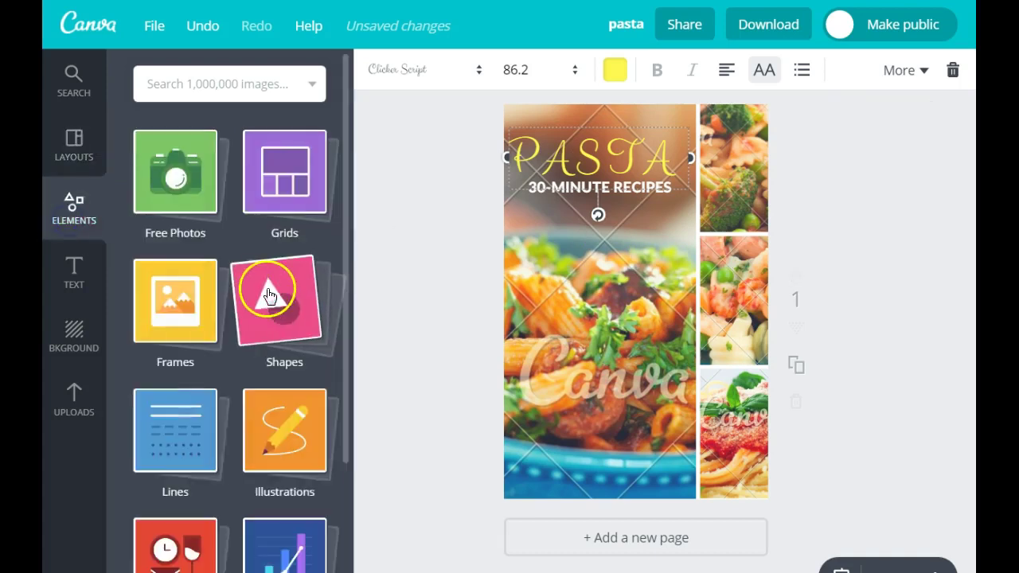
click(266, 305)
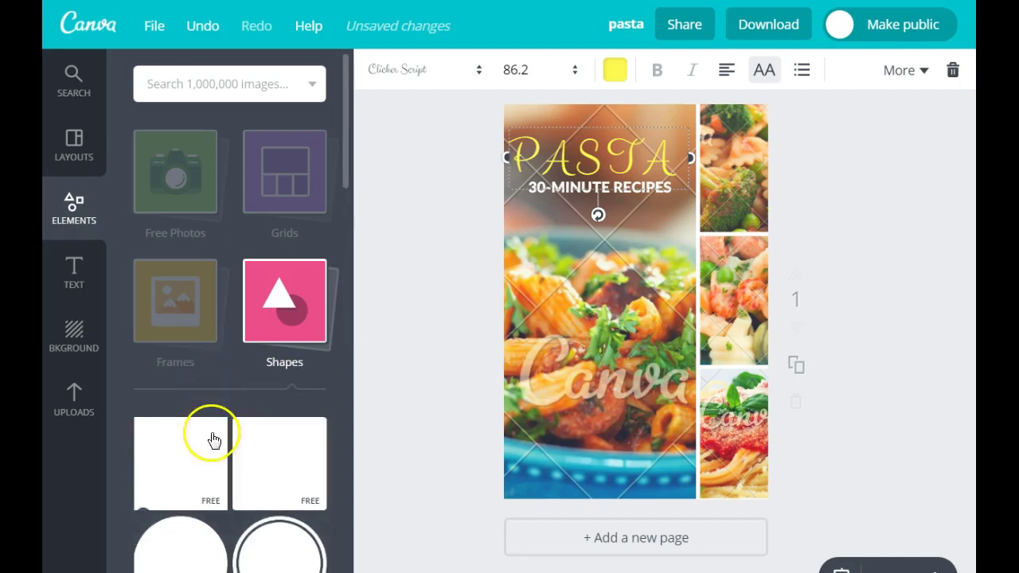
drag(183, 454, 660, 294)
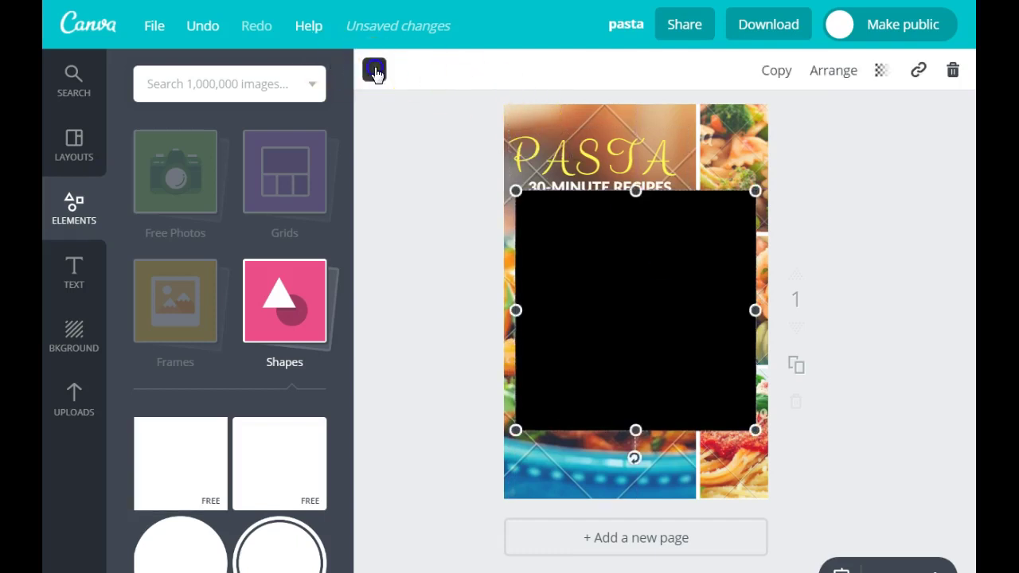
Colour the square white and set its transparency to 50
click(374, 70)
click(528, 323)
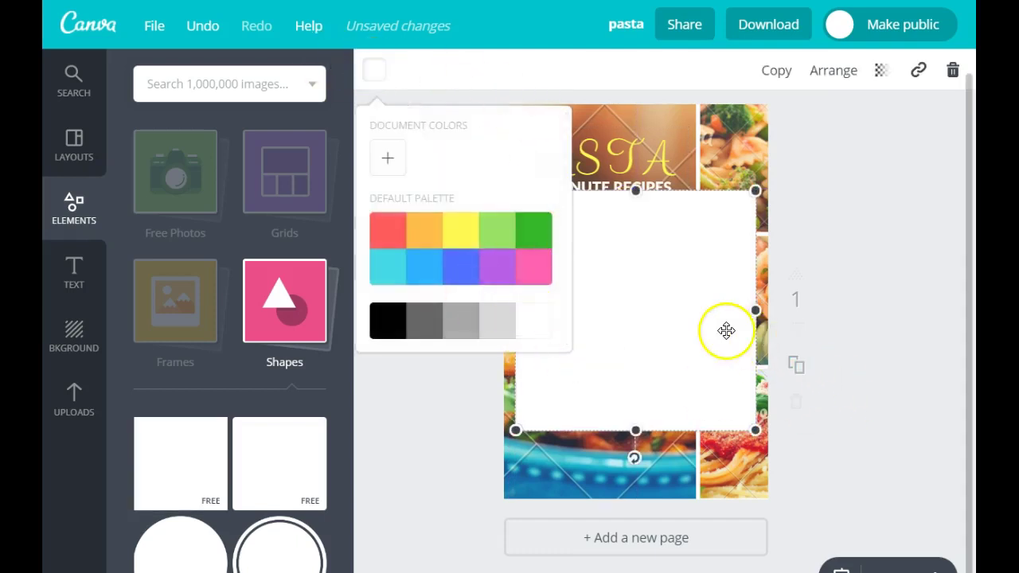
click(933, 301)
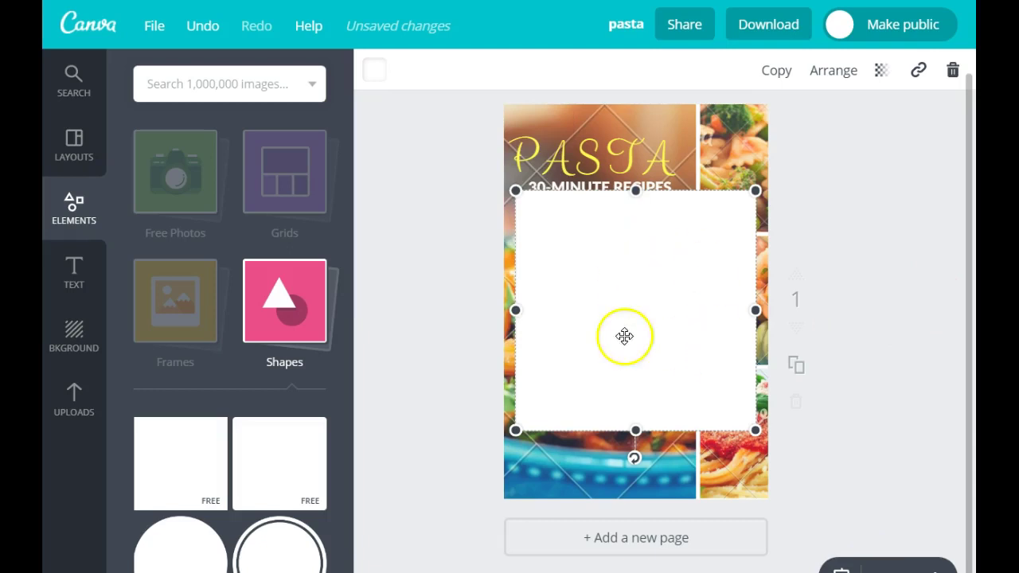
click(881, 71)
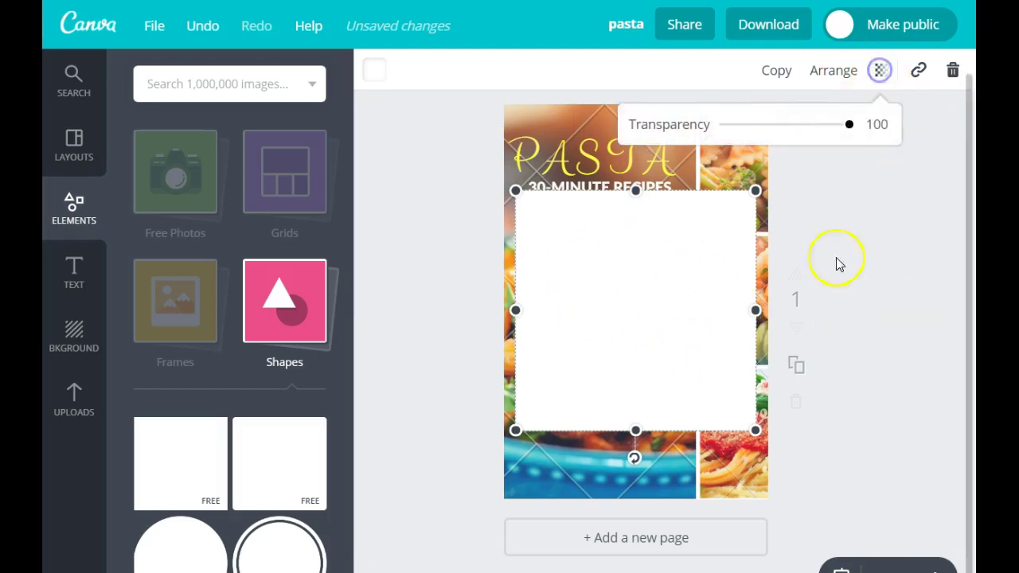
drag(850, 127, 787, 136)
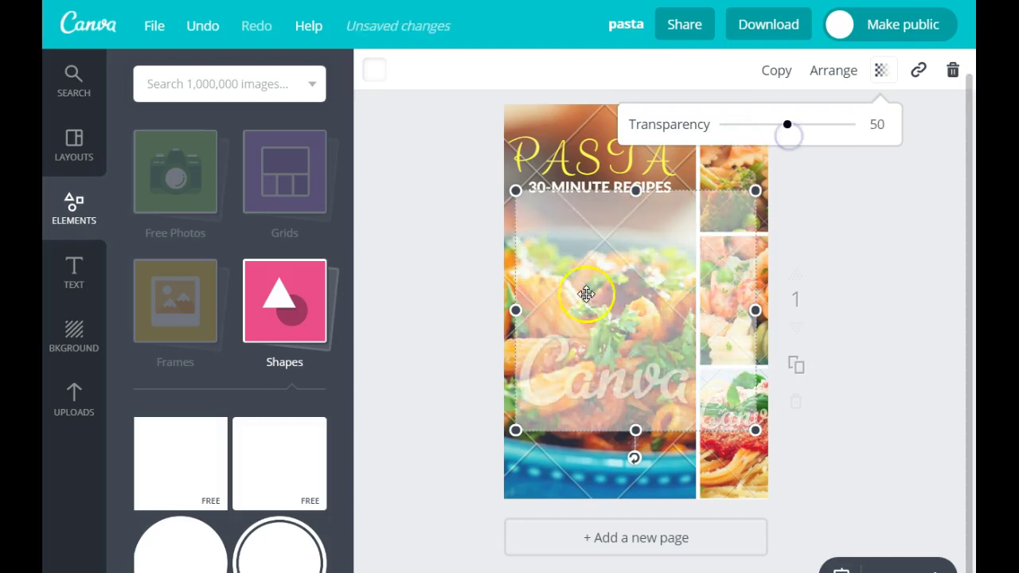
Add a heading over the translucent white square with the text "Canva Tutorial"
click(73, 280)
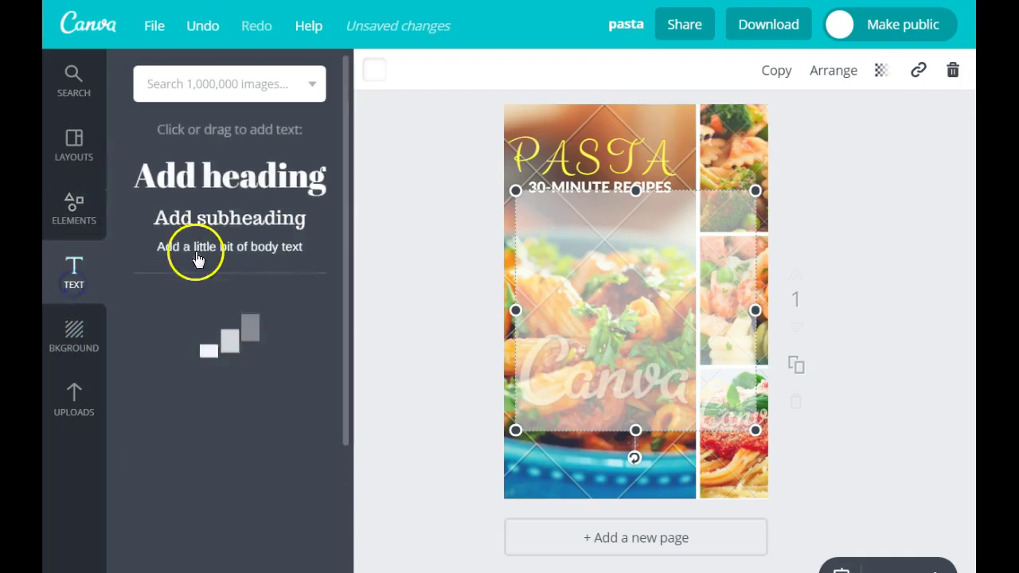
drag(212, 180, 652, 258)
click(554, 199)
text(C)
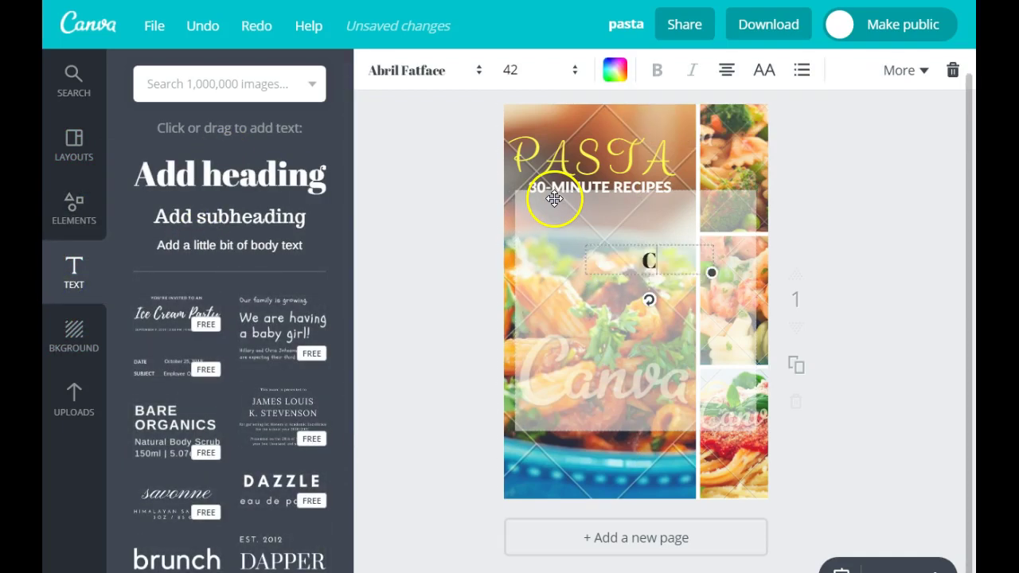
text(anva Tutorial)
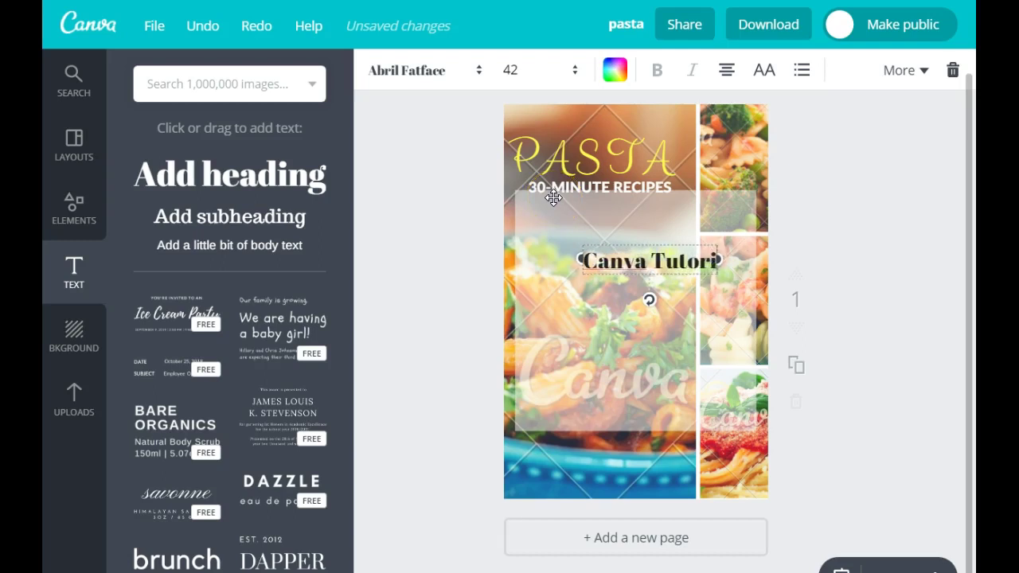
Set the Canva Tutorial heading's font size to 80 and change its font to Brusher
click(642, 266)
click(507, 73)
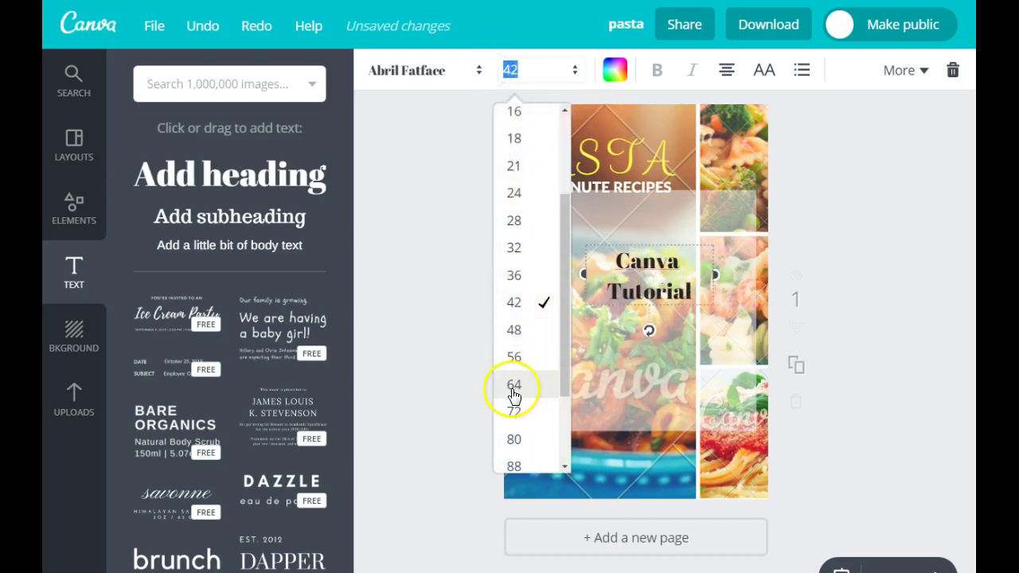
click(513, 438)
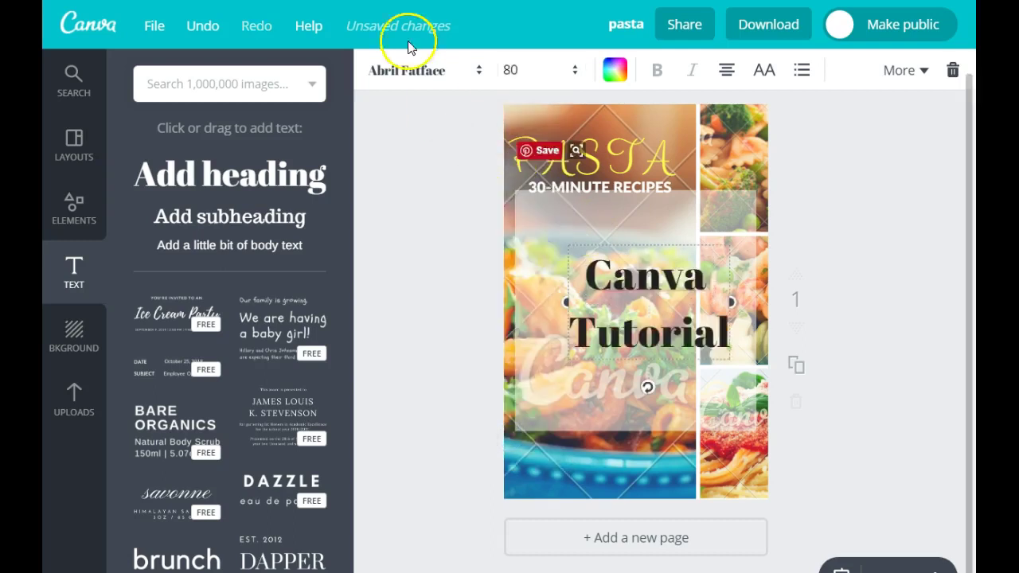
click(398, 70)
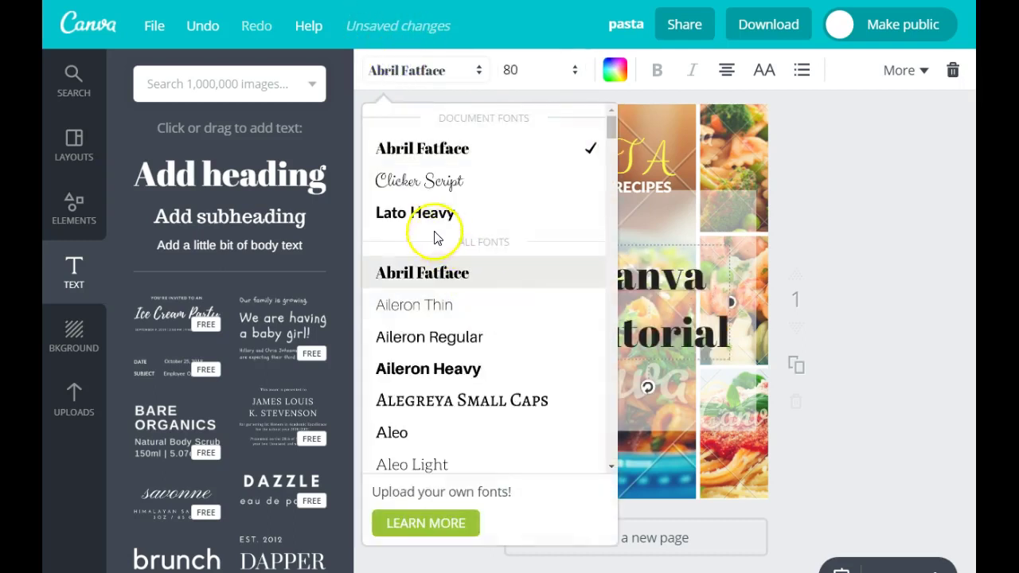
scroll(430, 231, down, 10)
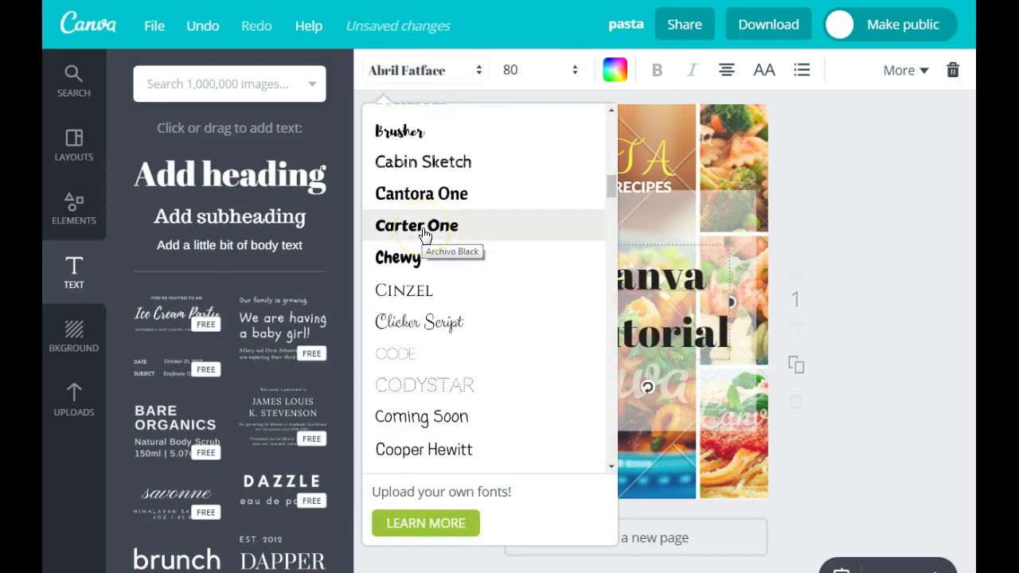
scroll(424, 235, up, 3)
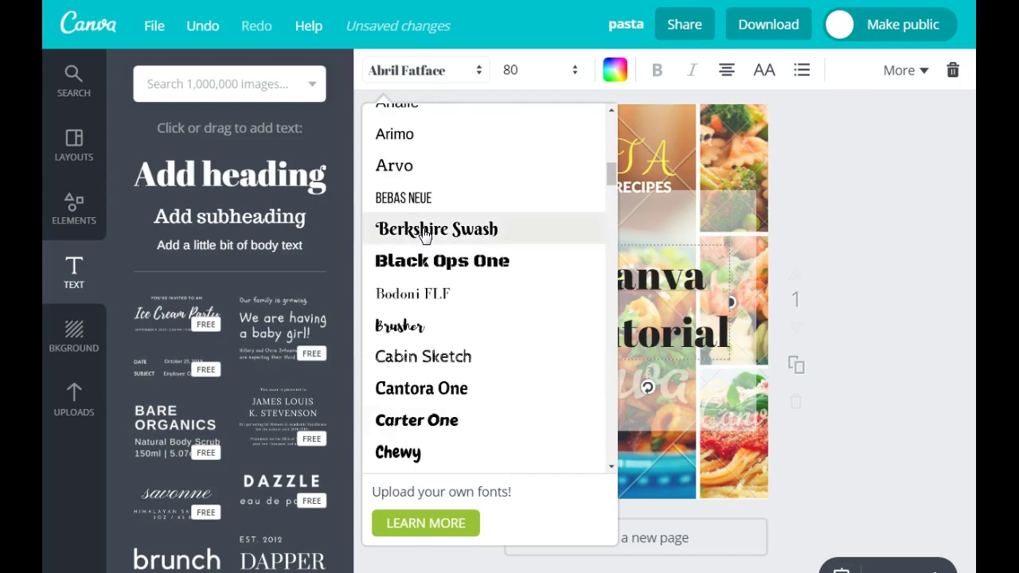
click(397, 324)
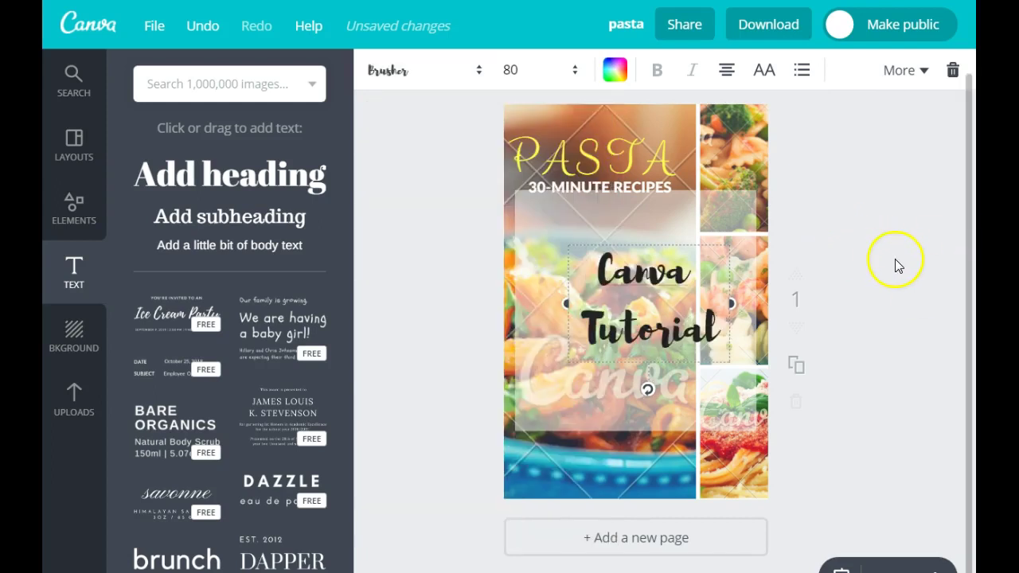
Enlarge the Canva Tutorial heading to font size 120
click(515, 68)
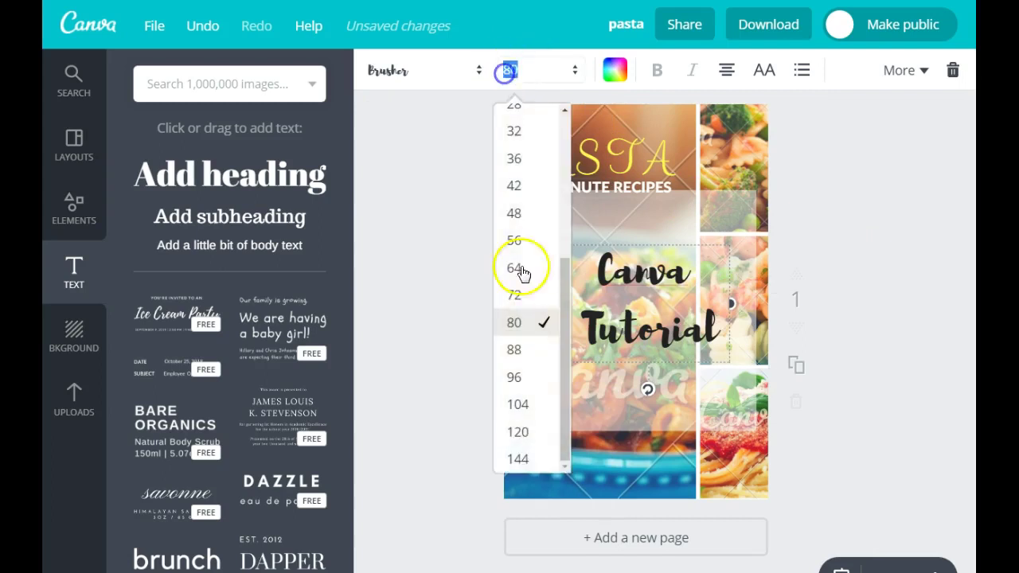
click(503, 433)
click(894, 320)
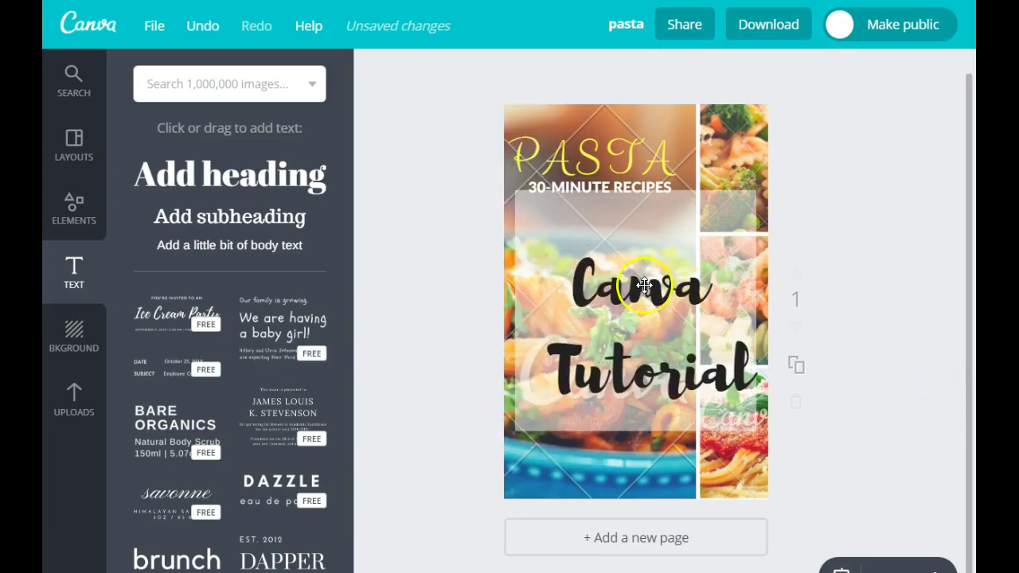
key(ctrl+z)
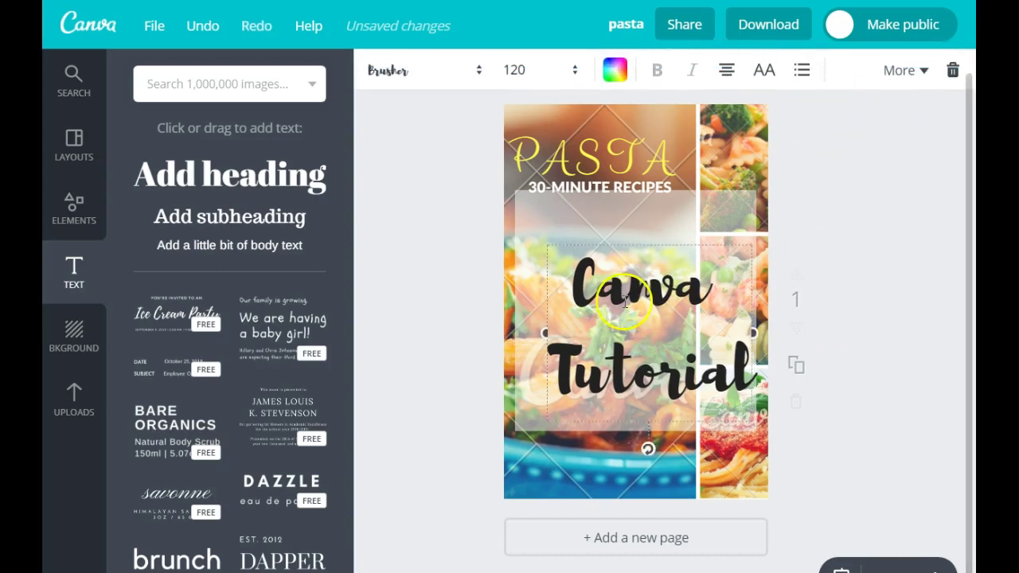
Adjust the Canva Tutorial heading's spacing to a line height of 1.11 and a letter spacing of -10
click(920, 70)
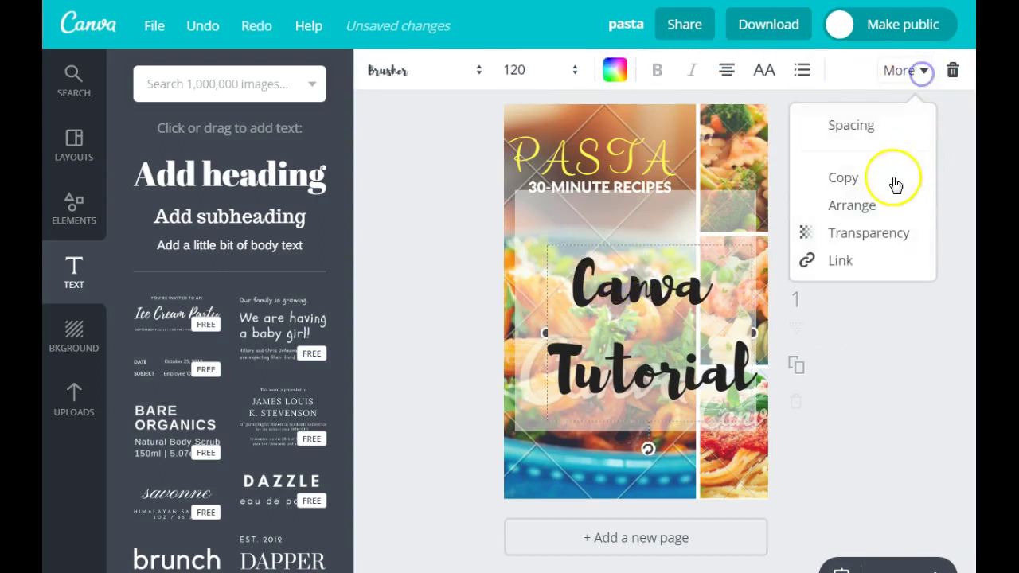
click(856, 239)
click(919, 74)
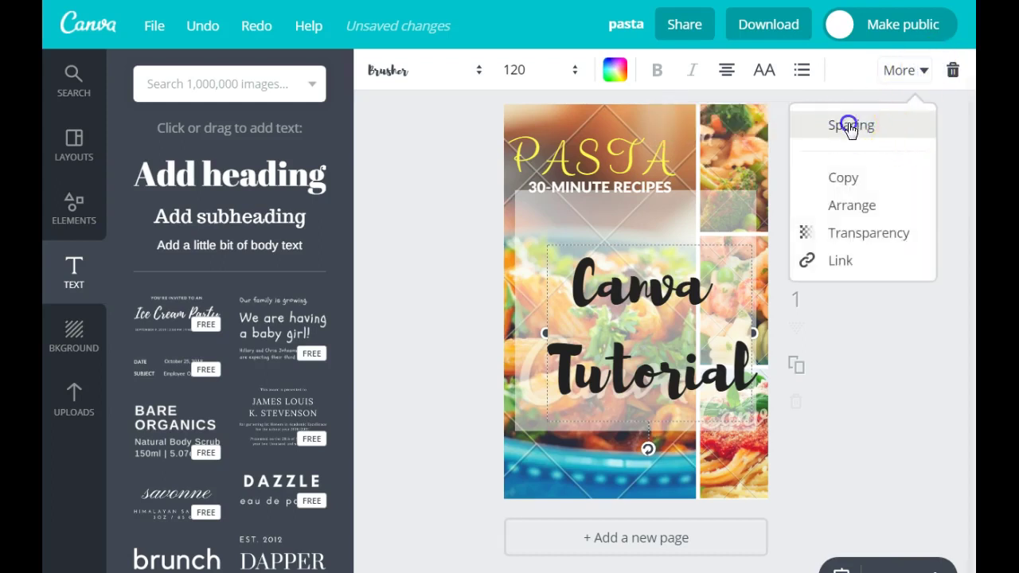
click(849, 127)
drag(815, 158, 798, 162)
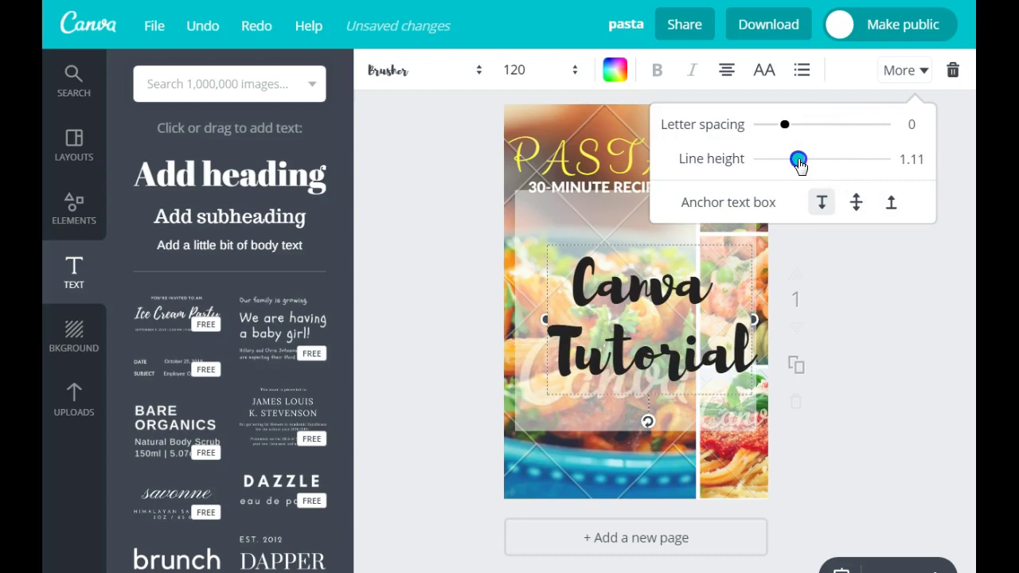
click(791, 132)
mouse_move(788, 129)
mouse_down()
mouse_move(797, 132)
mouse_move(785, 131)
mouse_up()
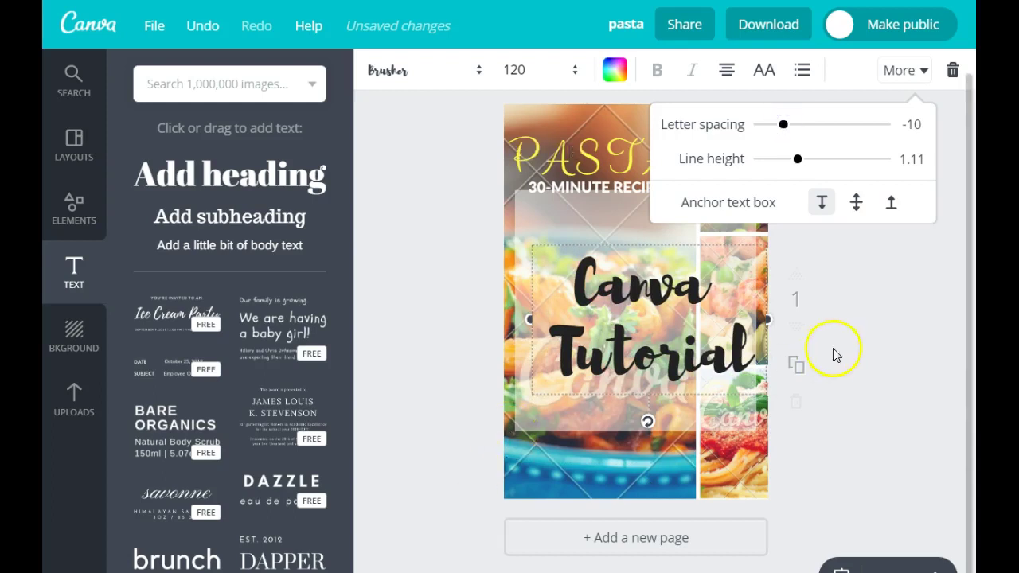
click(888, 341)
Centre the Canva Tutorial heading on the page and colour it yellow from the default palette
drag(671, 345, 649, 335)
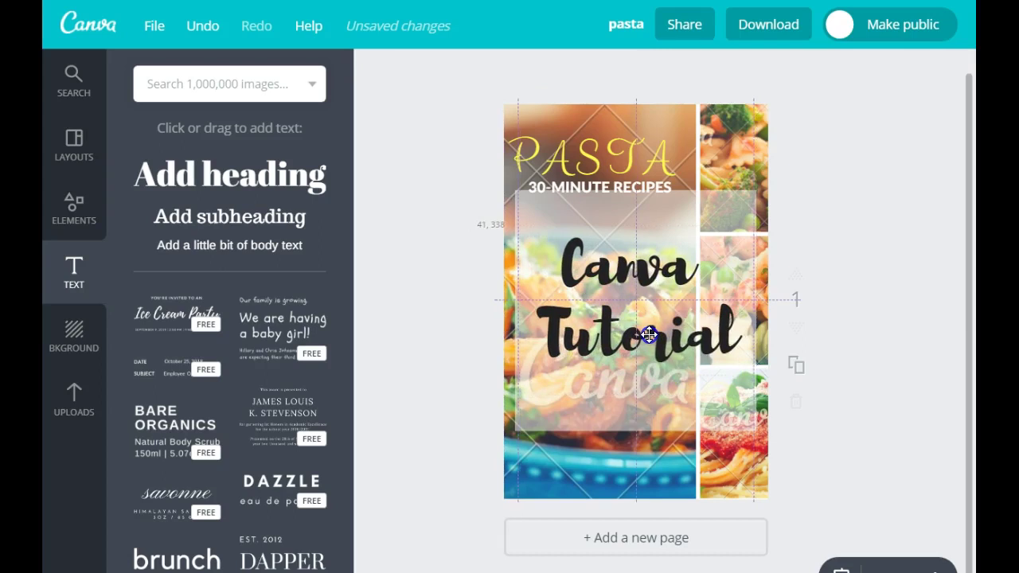
drag(625, 264, 625, 264)
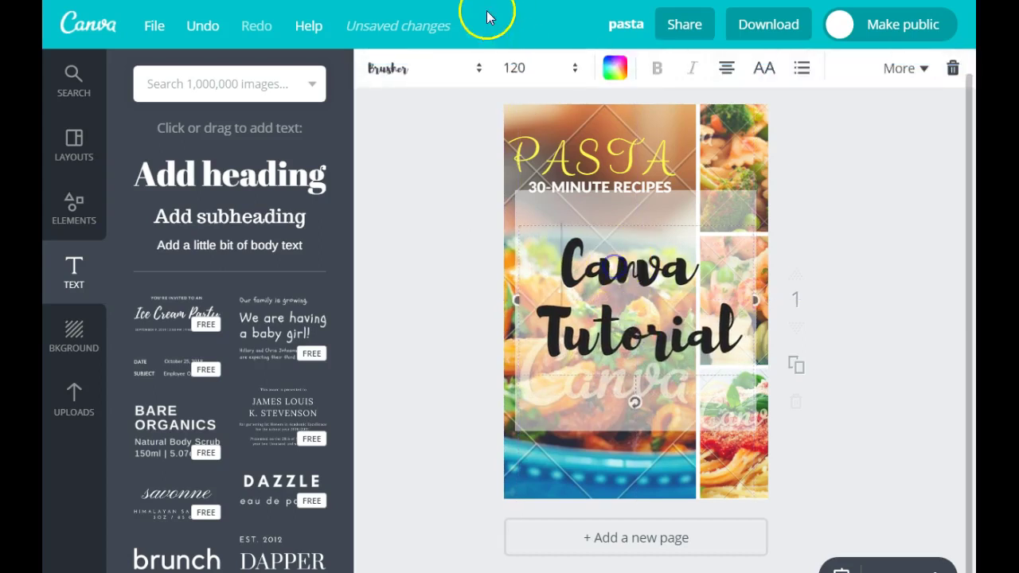
click(610, 72)
click(689, 230)
click(903, 322)
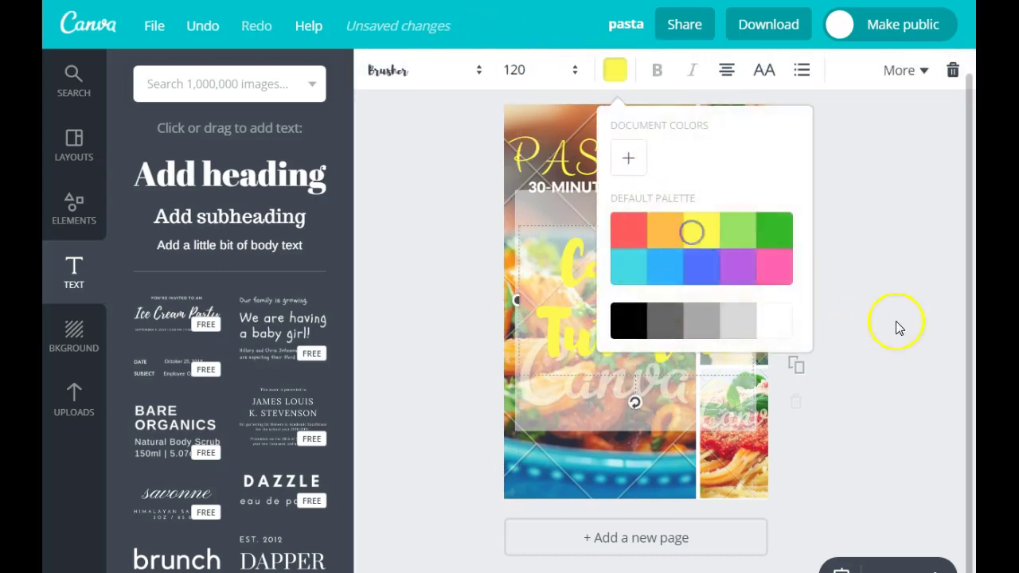
click(873, 355)
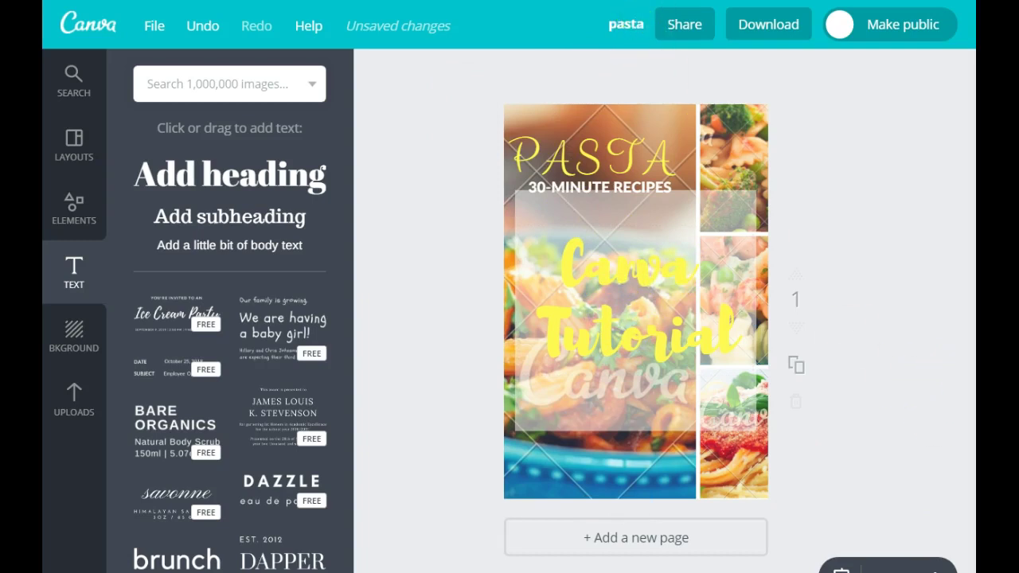
Rename the design to "Canva tutorial"
click(621, 24)
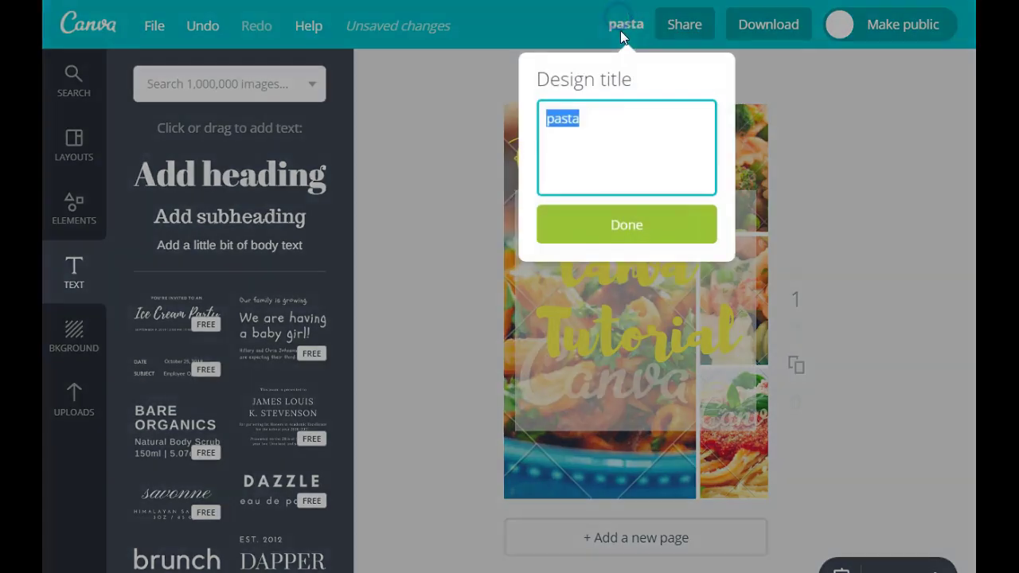
click(605, 125)
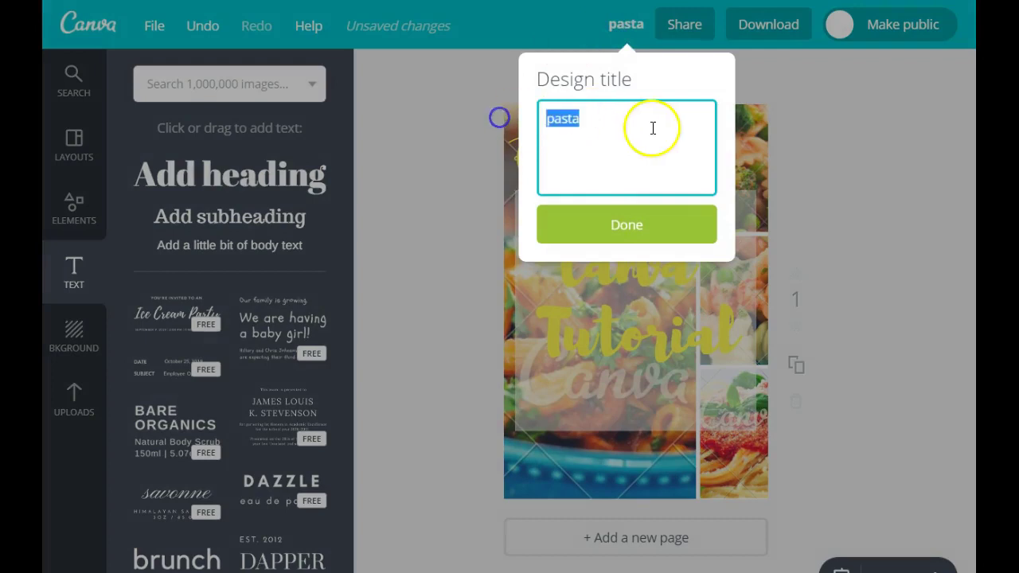
text(Canva tut)
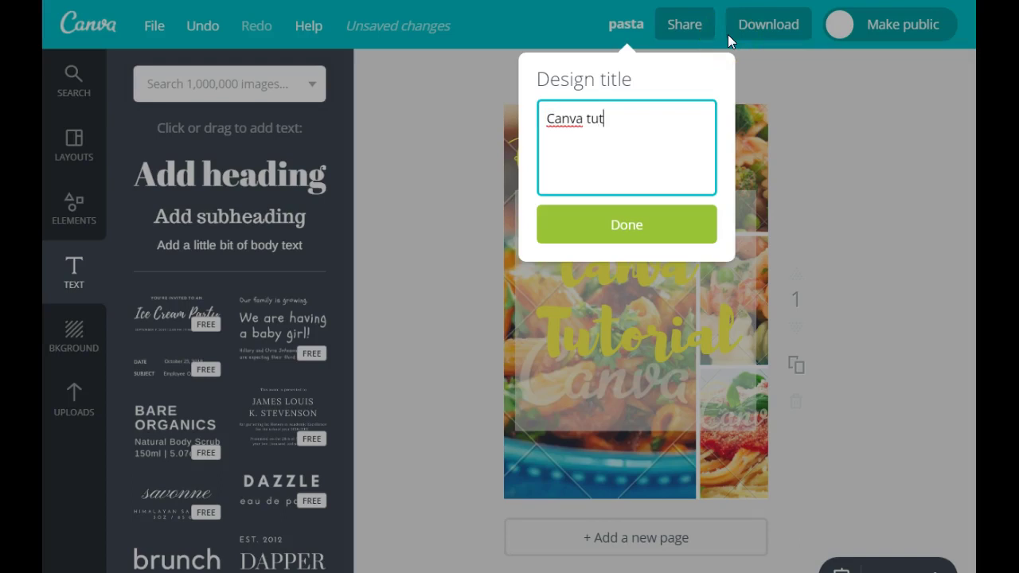
text(orisa)
key(BackSpace)
key(BackSpace)
text(rial)
click(660, 227)
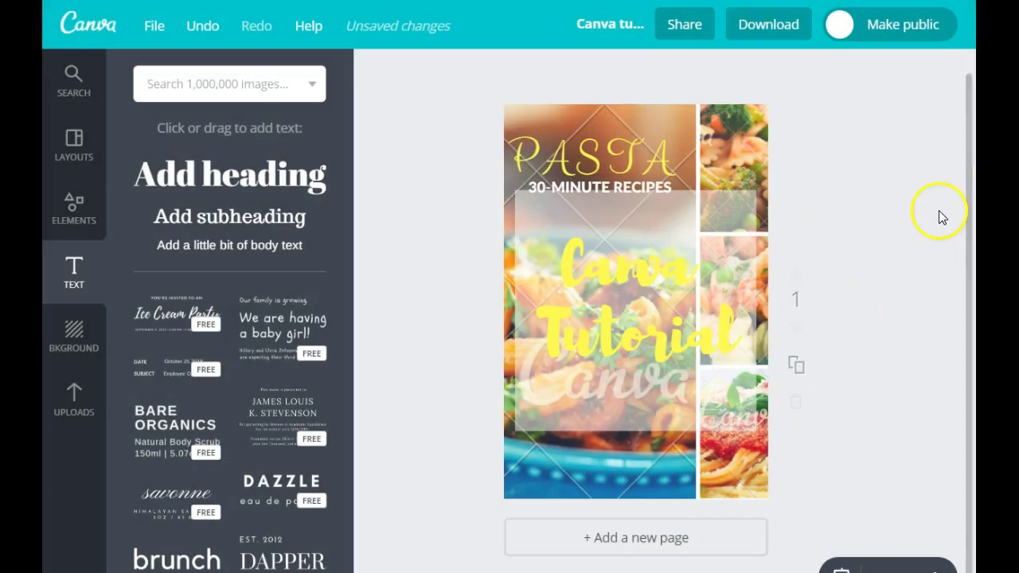
Look through the layouts and the Shapes, Grids and Frames categories of the elements
click(62, 156)
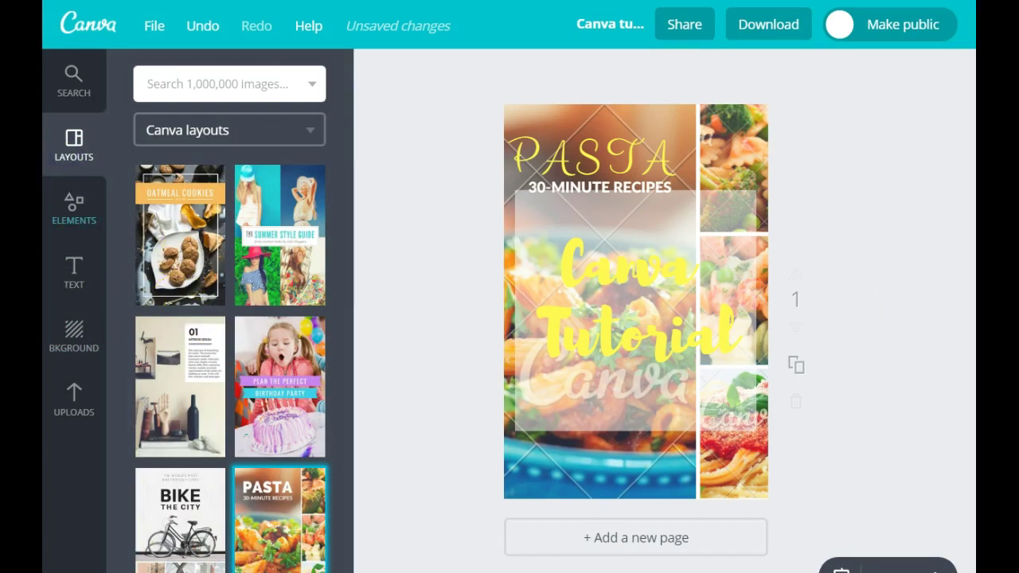
click(62, 215)
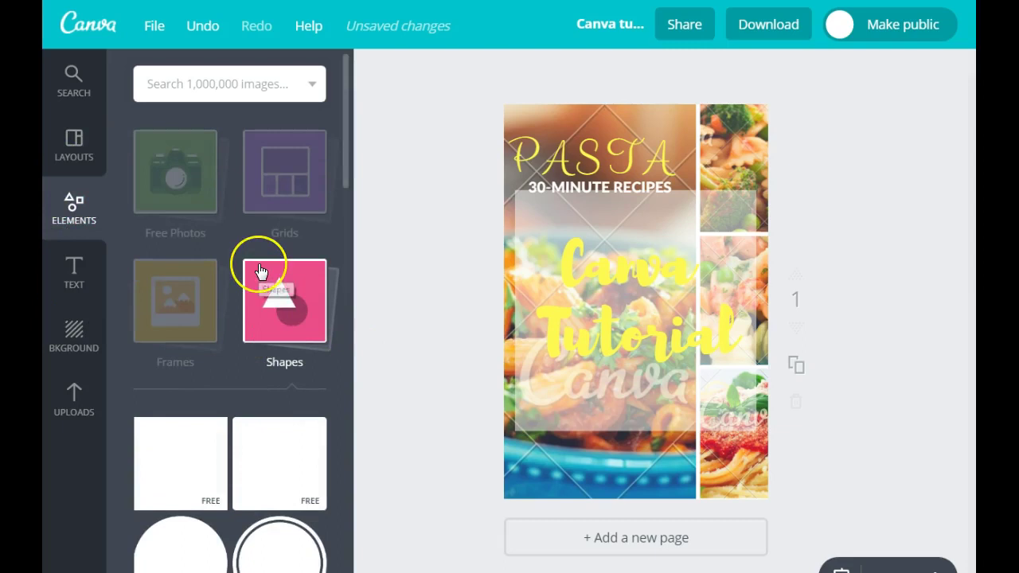
click(257, 278)
scroll(261, 271, up, 4)
click(281, 306)
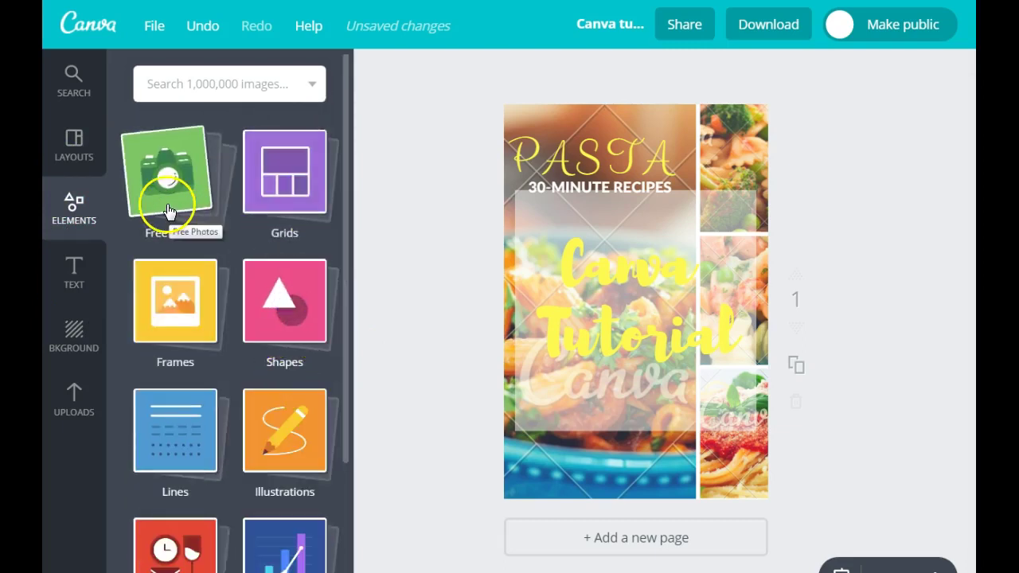
click(259, 201)
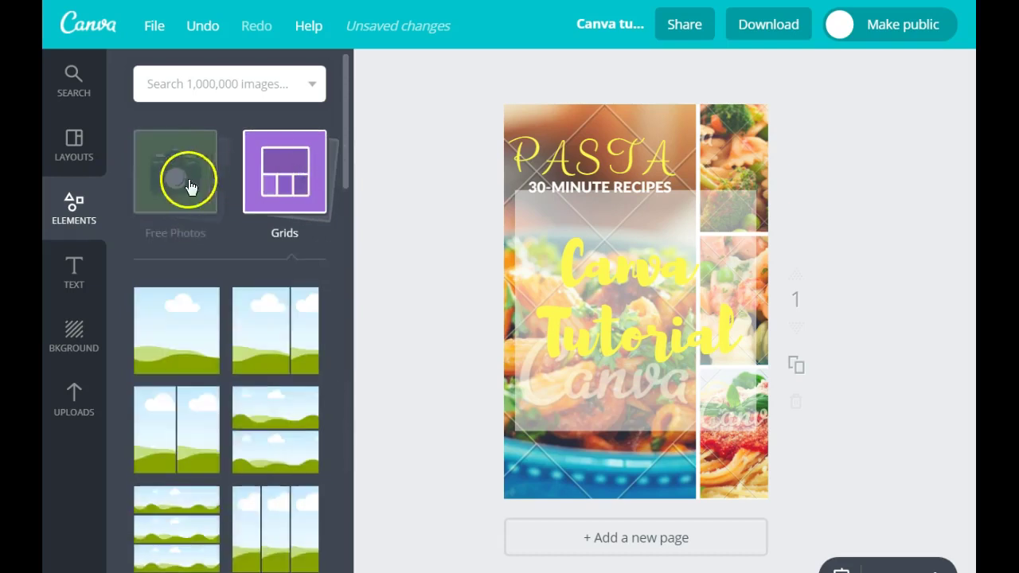
click(295, 183)
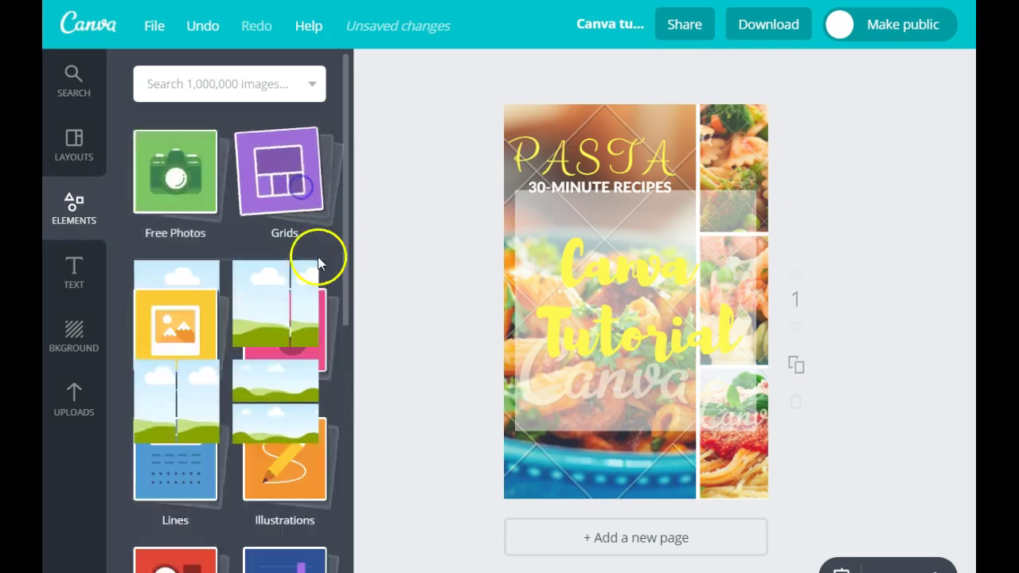
scroll(317, 259, down, 3)
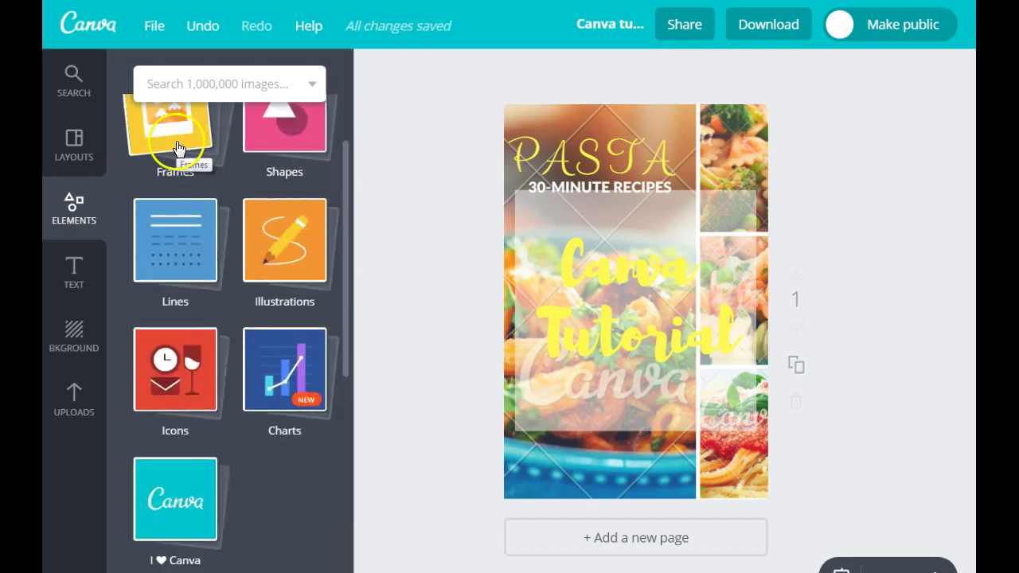
click(176, 149)
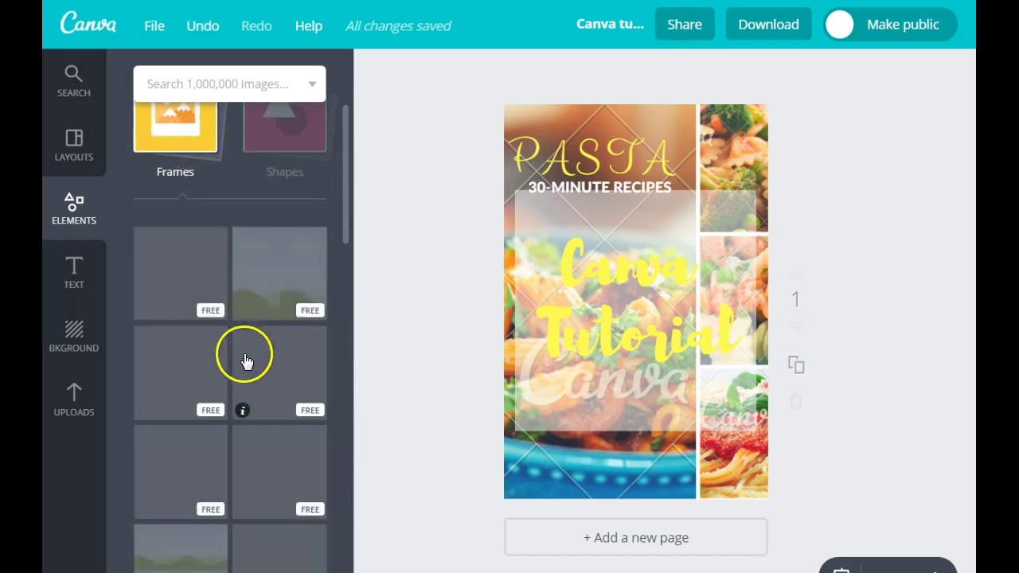
click(183, 137)
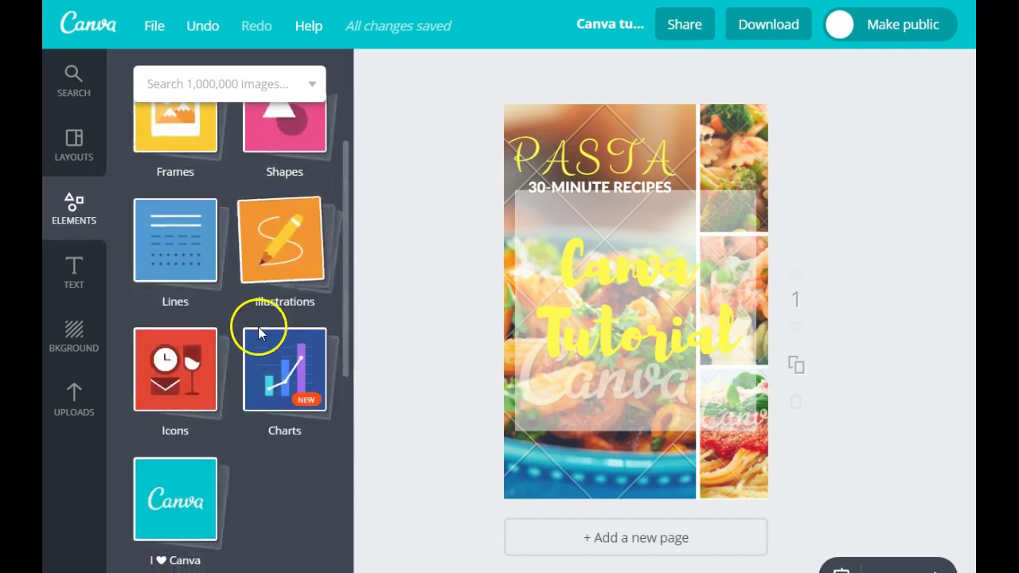
Browse the Illustrations and Charts categories of the elements
click(282, 272)
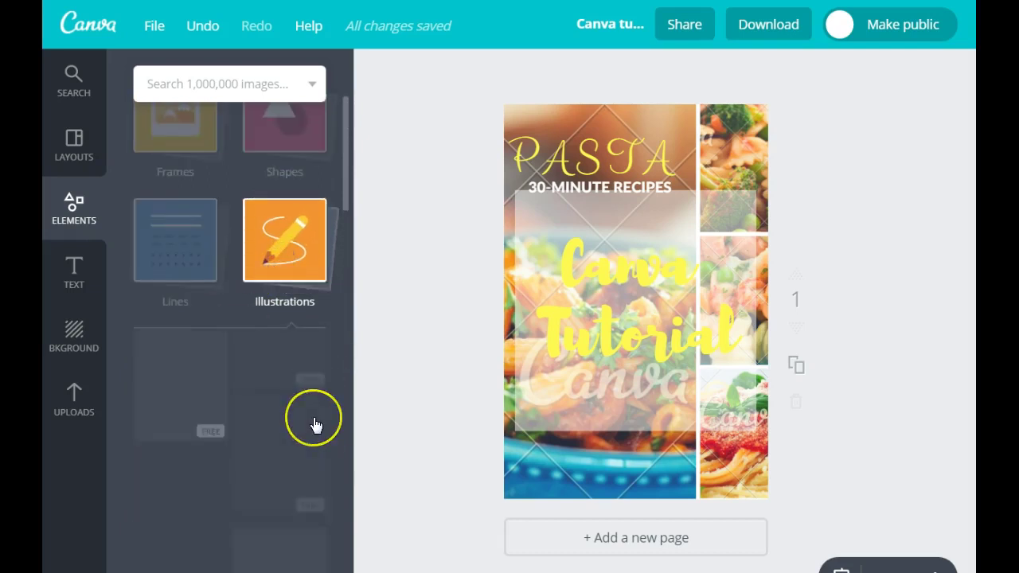
scroll(316, 426, down, 1)
scroll(315, 425, down, 10)
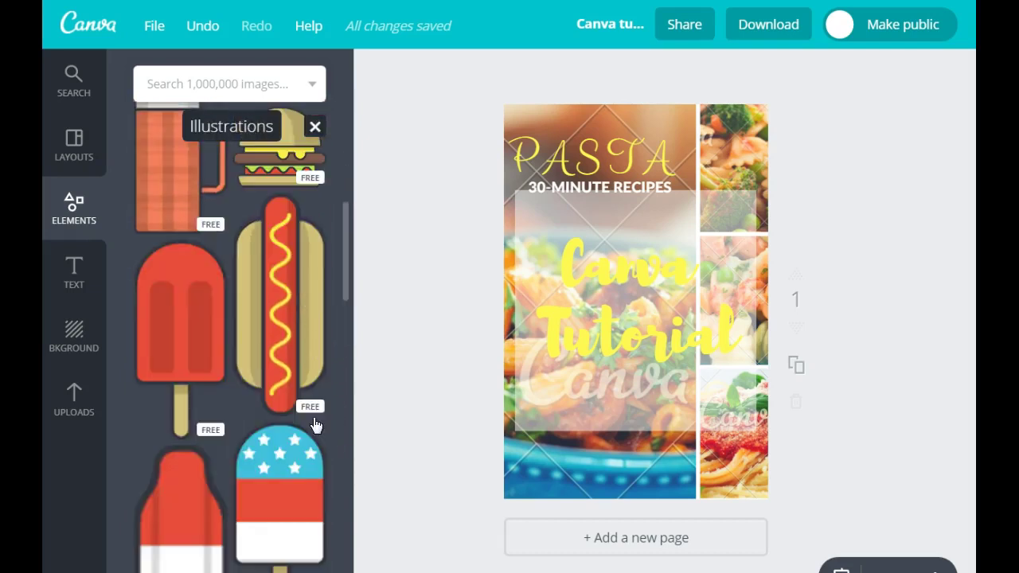
scroll(316, 425, down, 3)
scroll(313, 409, up, 15)
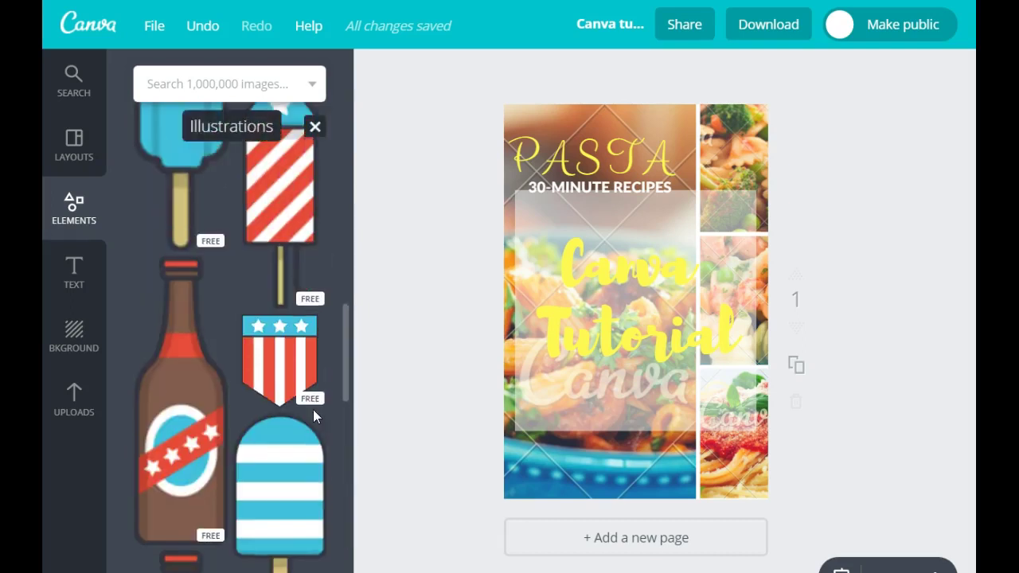
click(307, 382)
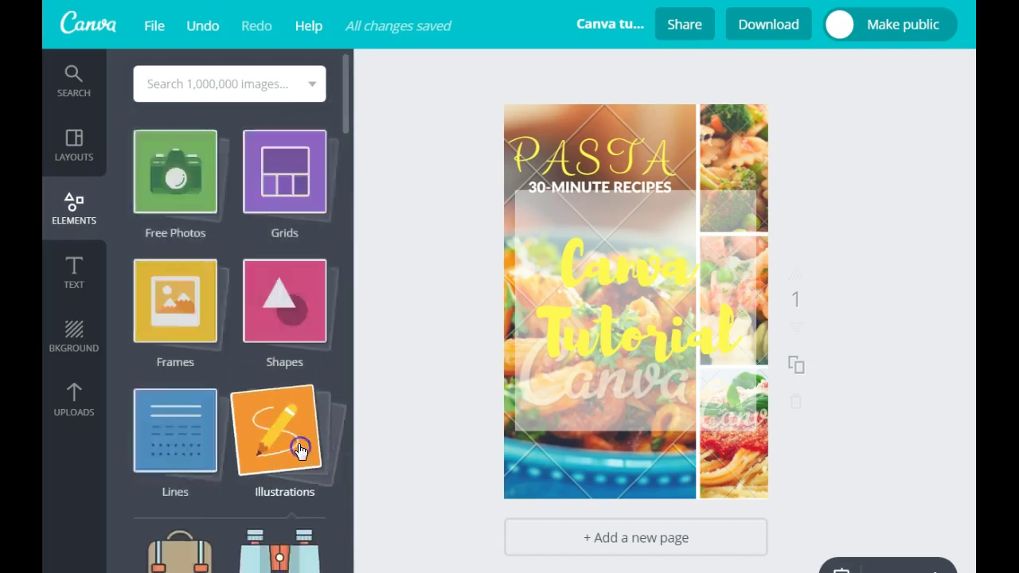
scroll(302, 448, down, 5)
click(262, 199)
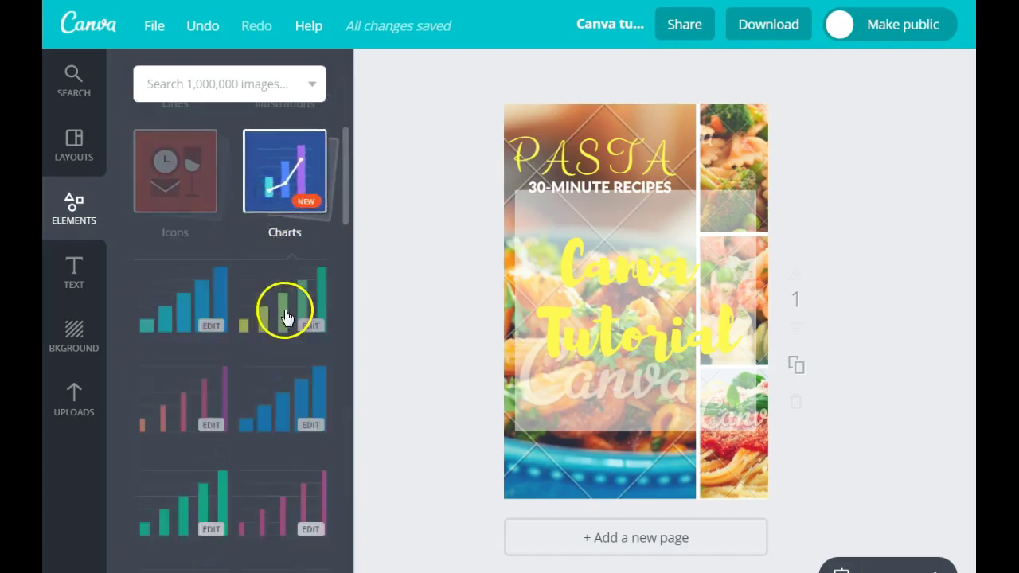
scroll(246, 432, down, 3)
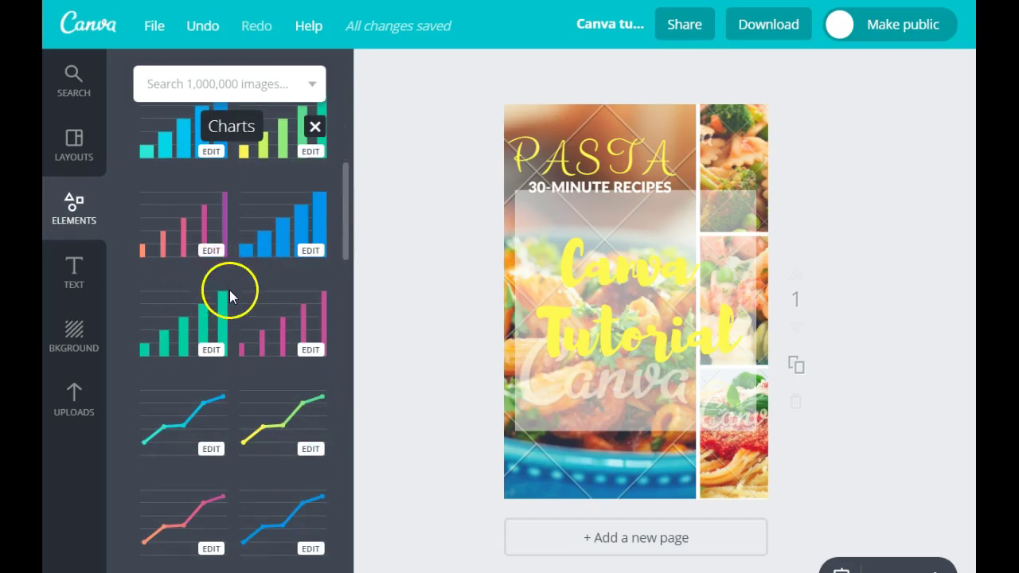
scroll(235, 298, up, 5)
click(310, 387)
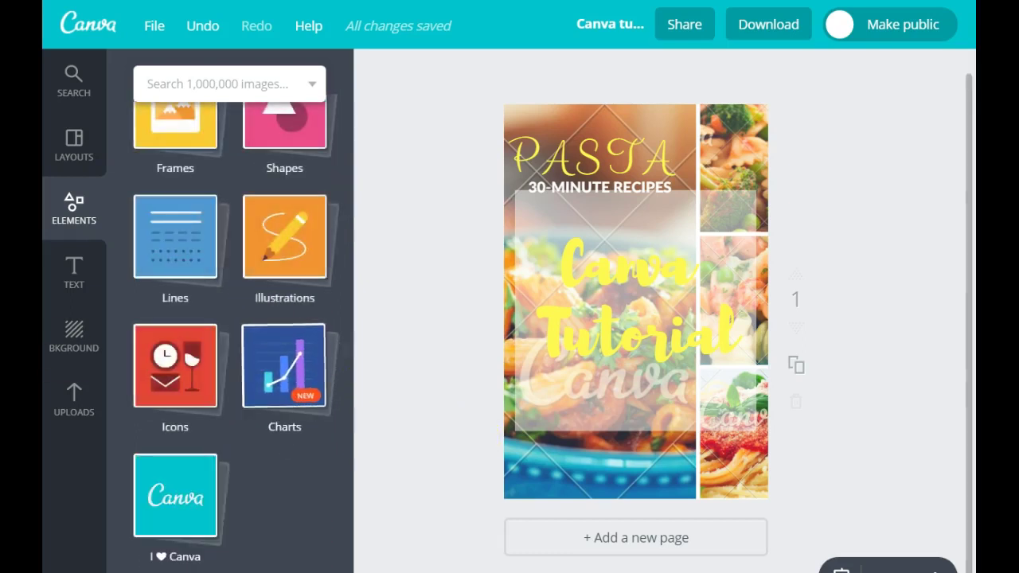
Browse the ready-made text combinations and place the Ice Cream Party one over the Canva Tutorial heading
click(74, 270)
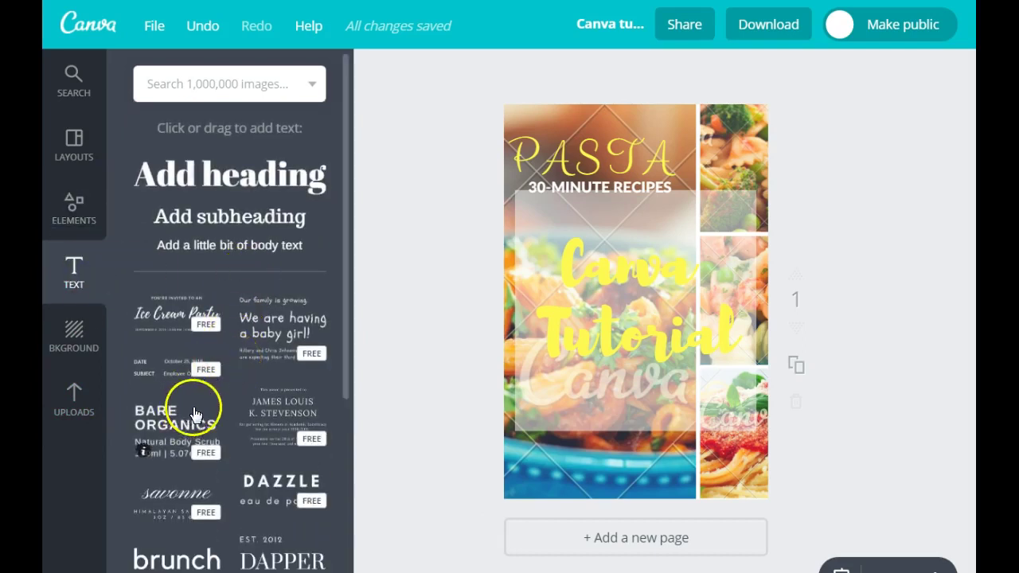
scroll(224, 385, down, 6)
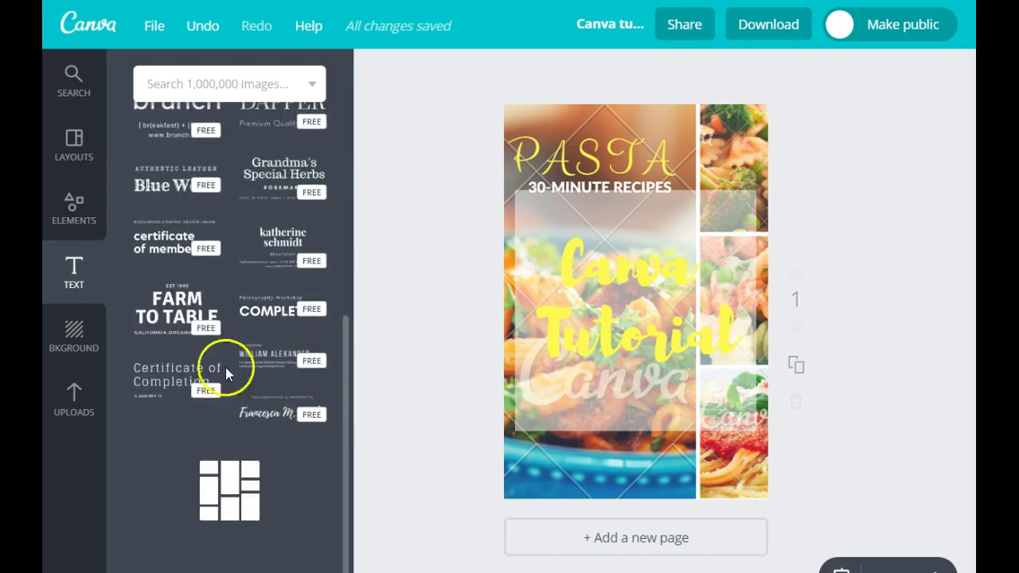
scroll(265, 290, up, 5)
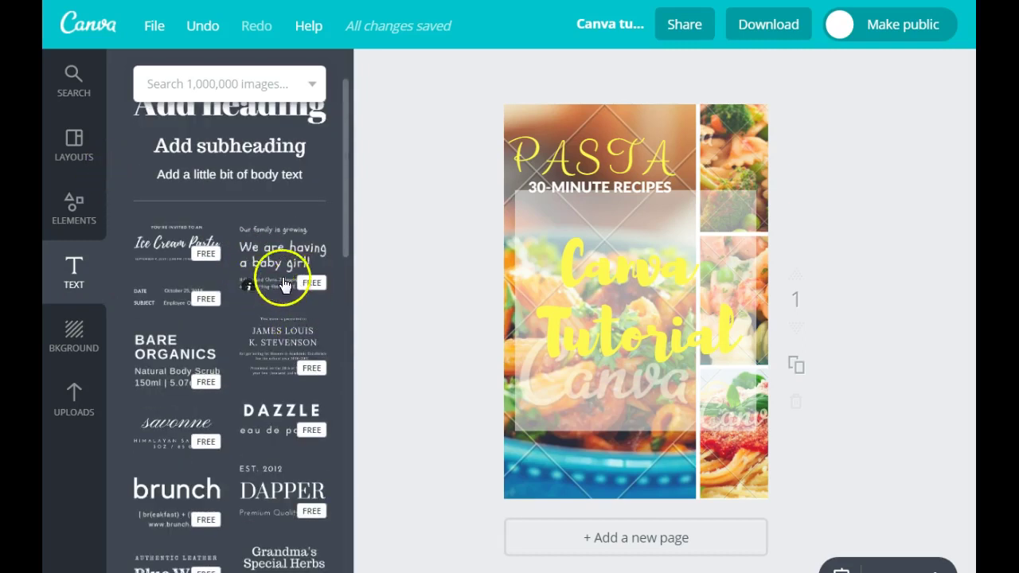
click(175, 251)
drag(175, 252, 641, 280)
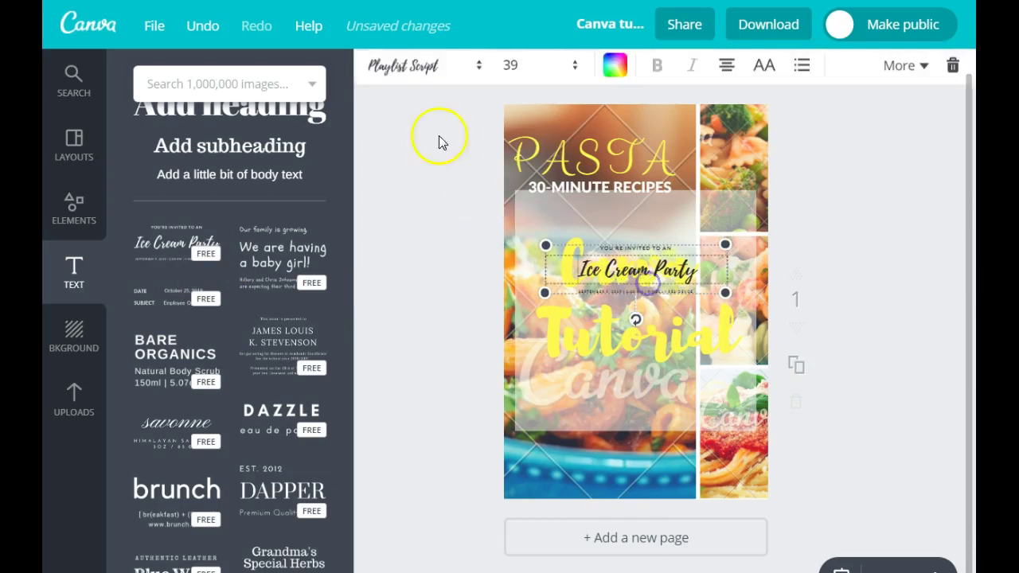
Set the Ice Cream Party line to font size 80 and colour it white
click(510, 70)
click(514, 467)
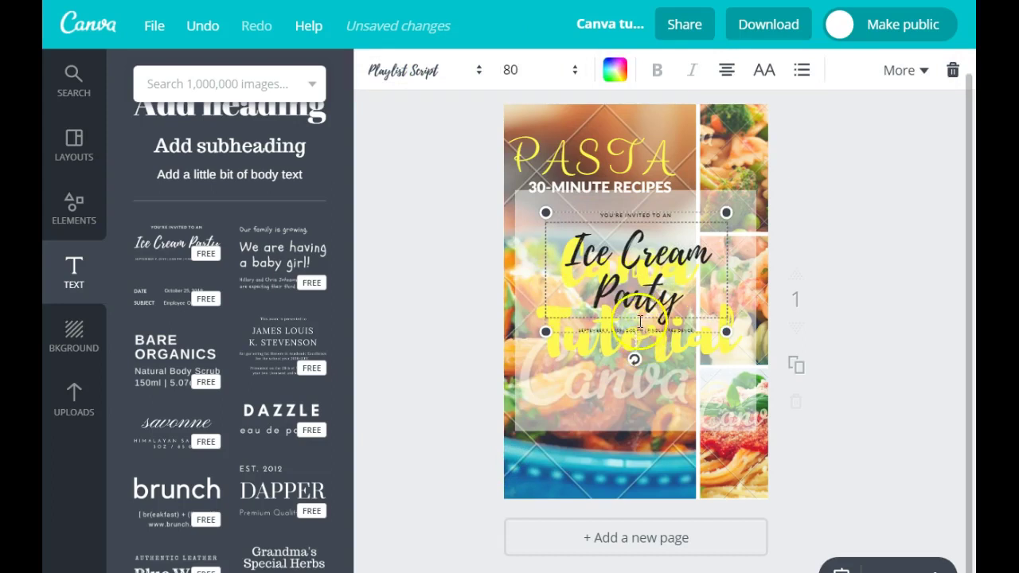
click(616, 70)
click(772, 319)
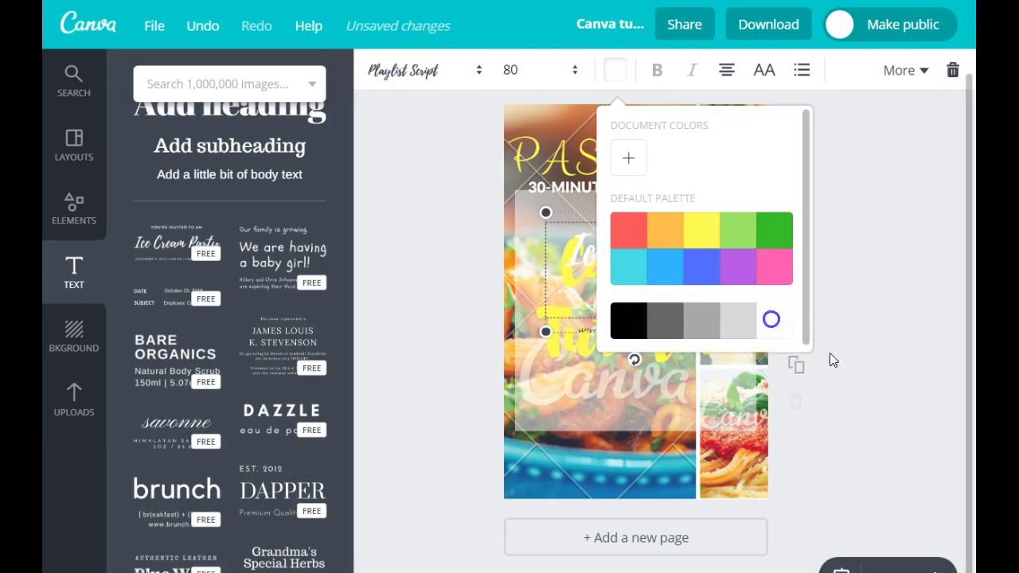
click(876, 358)
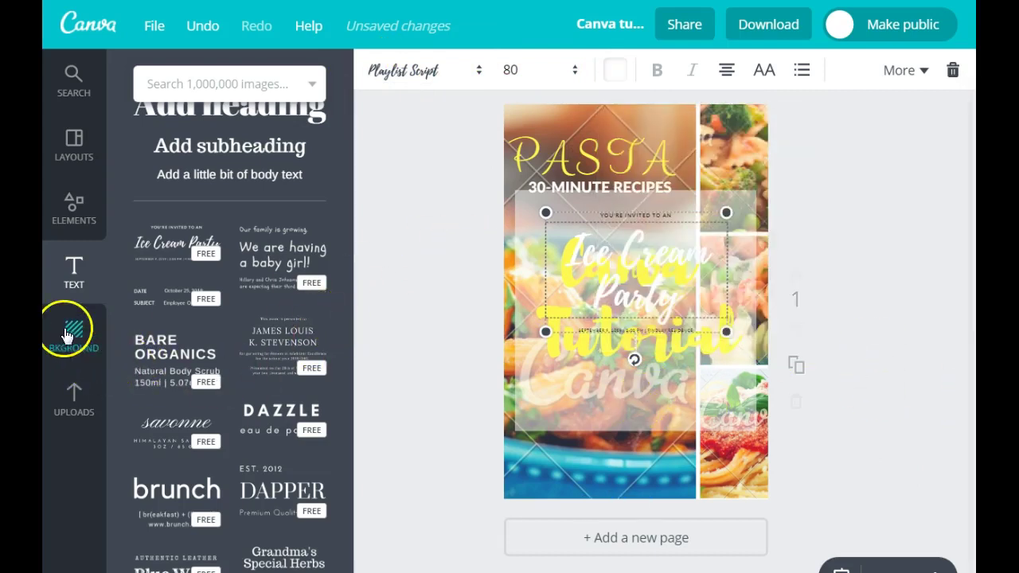
key(Escape)
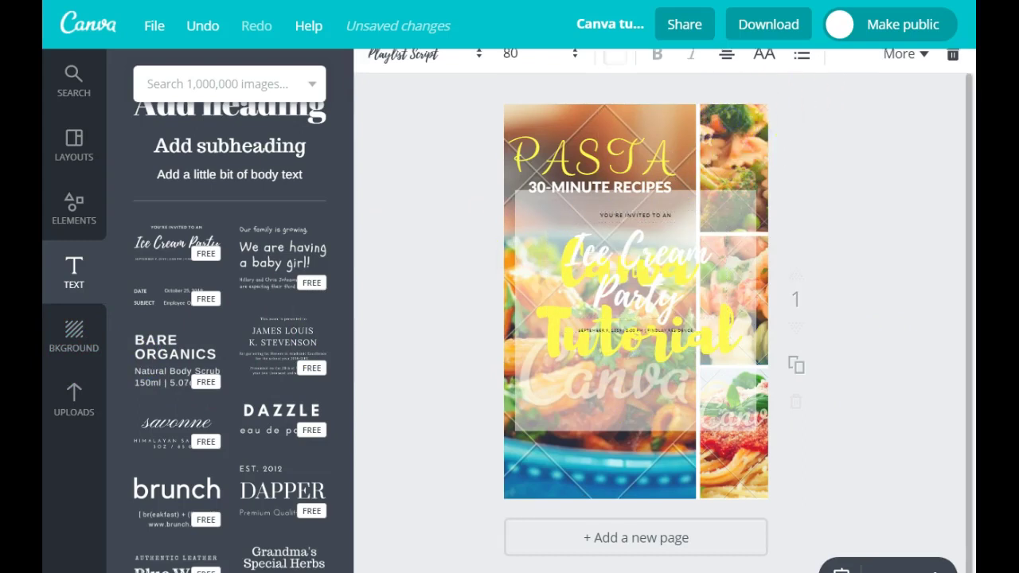
Remove the large and upper small images from the pasta photo grid and delete the whole grid element
click(71, 342)
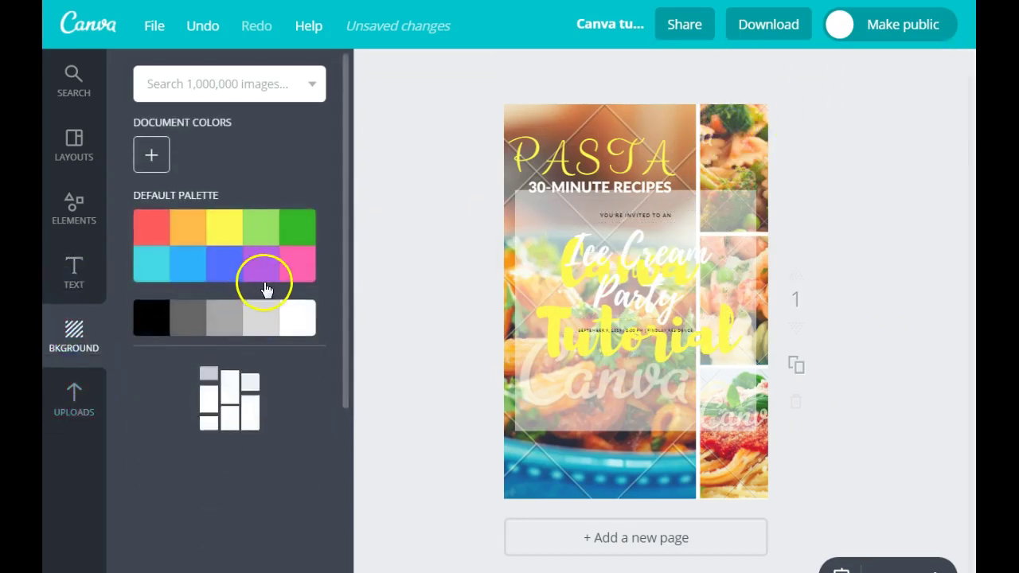
scroll(265, 287, down, 4)
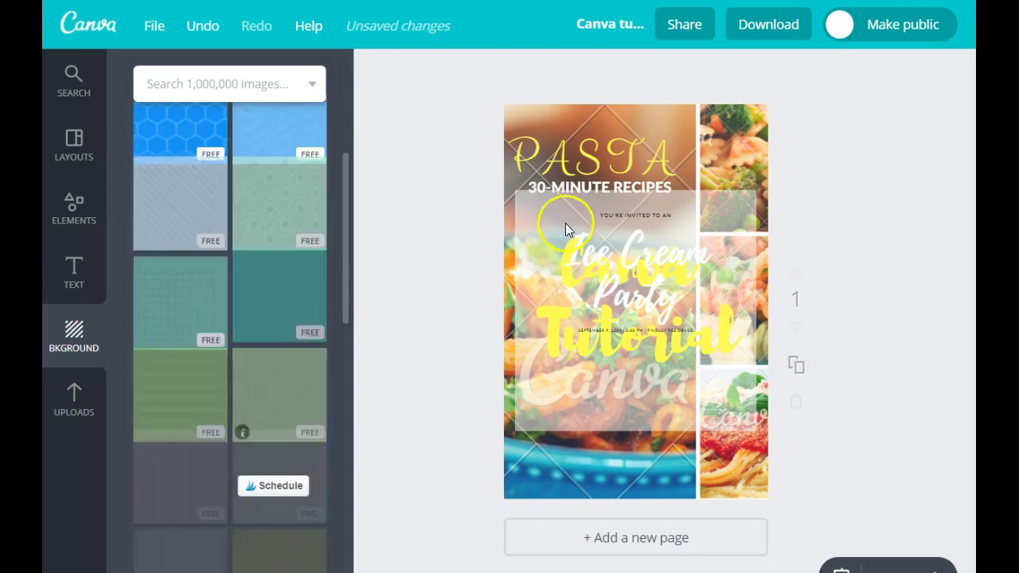
click(670, 128)
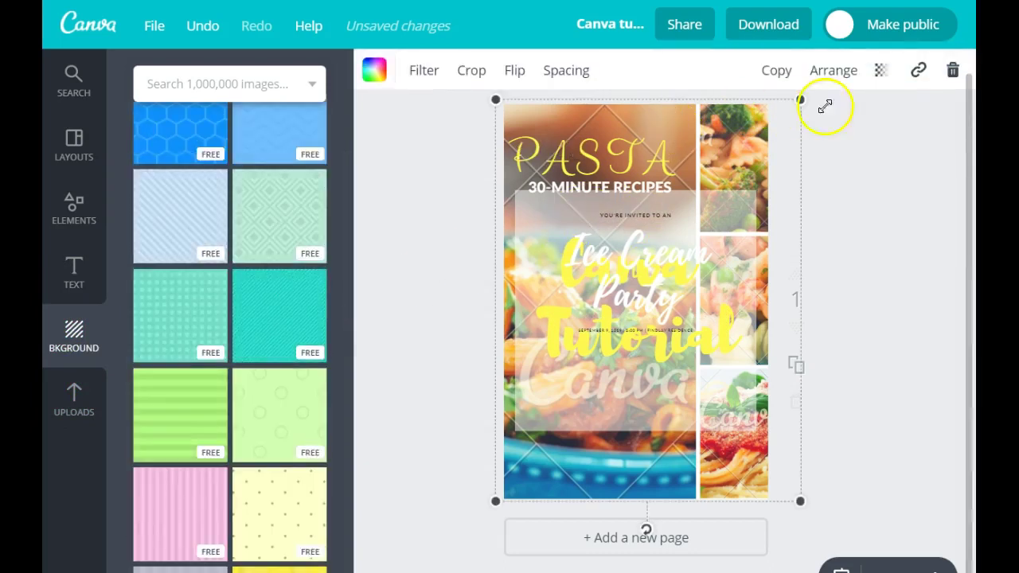
click(952, 71)
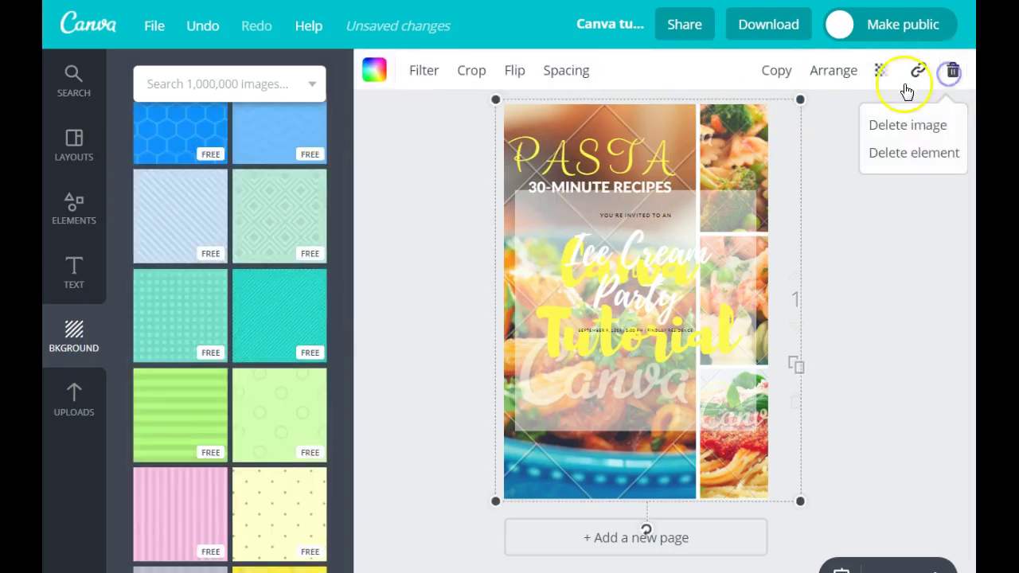
click(903, 127)
click(953, 73)
click(930, 123)
click(954, 73)
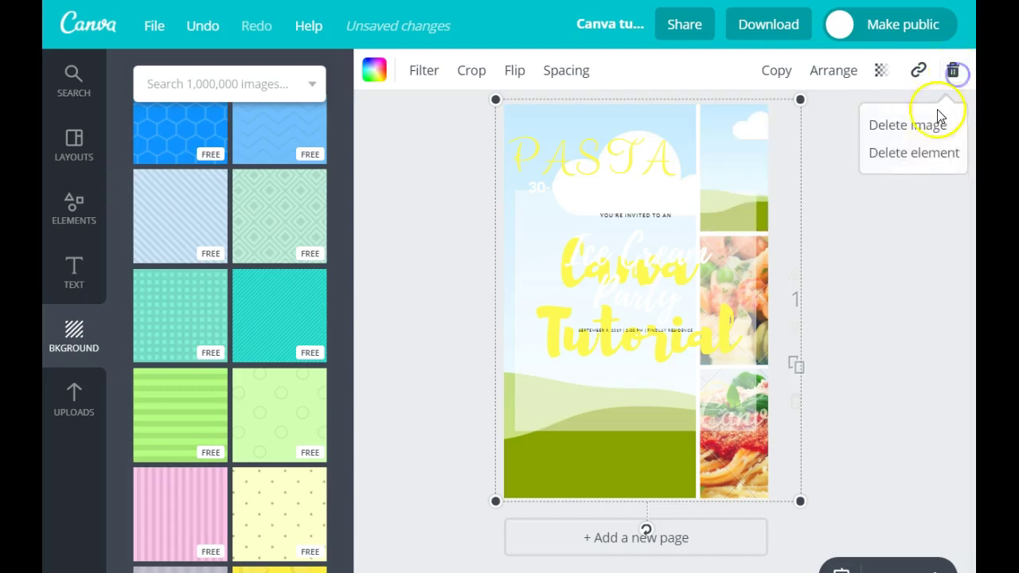
click(921, 151)
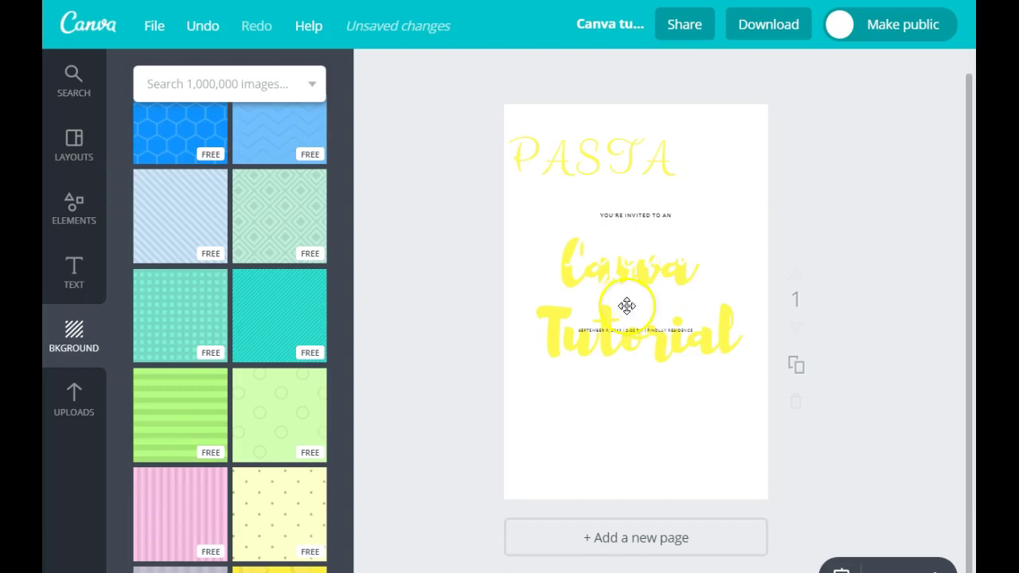
Apply the periwinkle diagonal-line pattern as the page background
scroll(249, 414, down, 5)
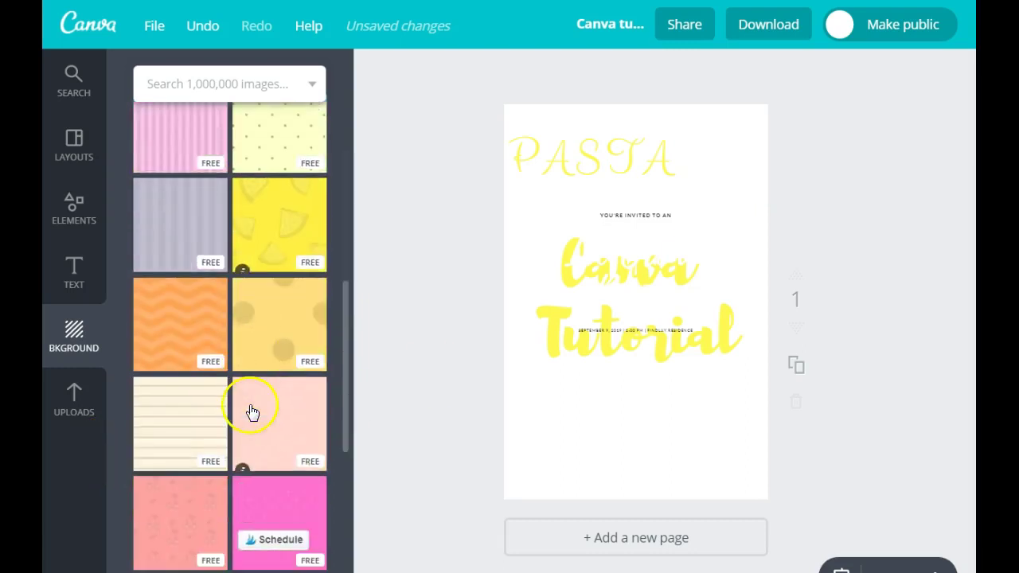
scroll(252, 411, down, 10)
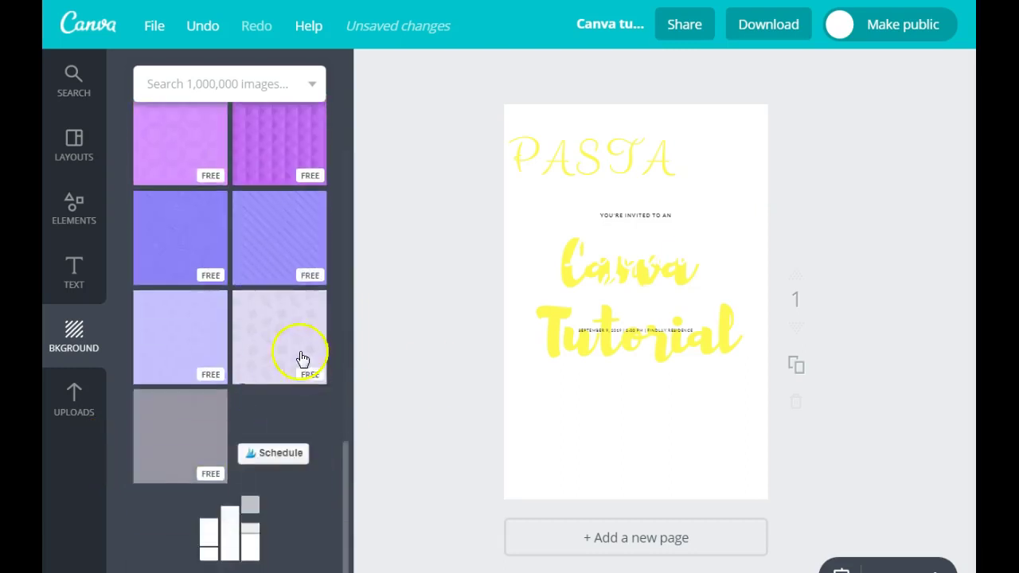
click(273, 346)
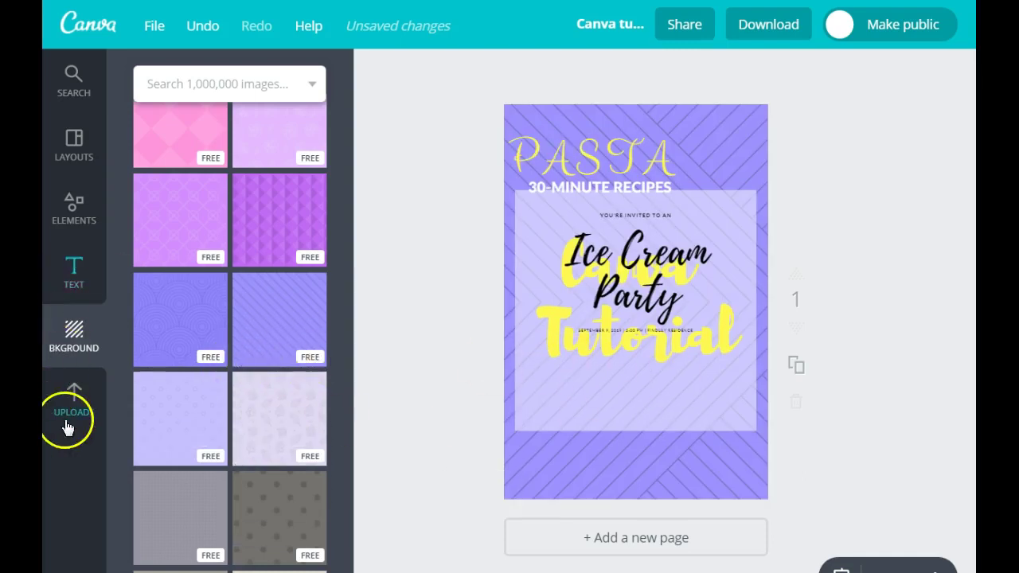
Recolour the diagonal-line background pattern white from the default palette
click(744, 136)
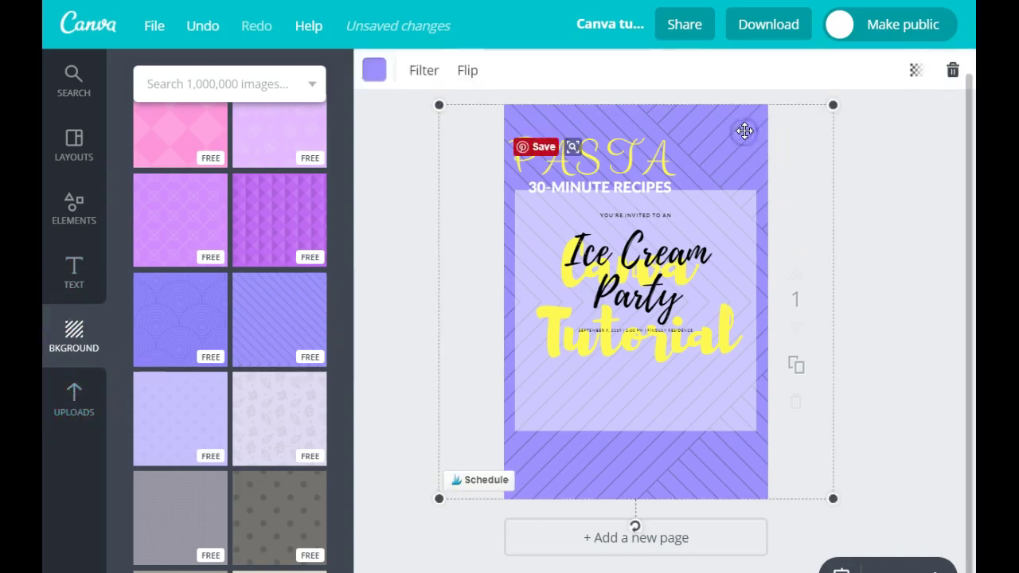
click(375, 72)
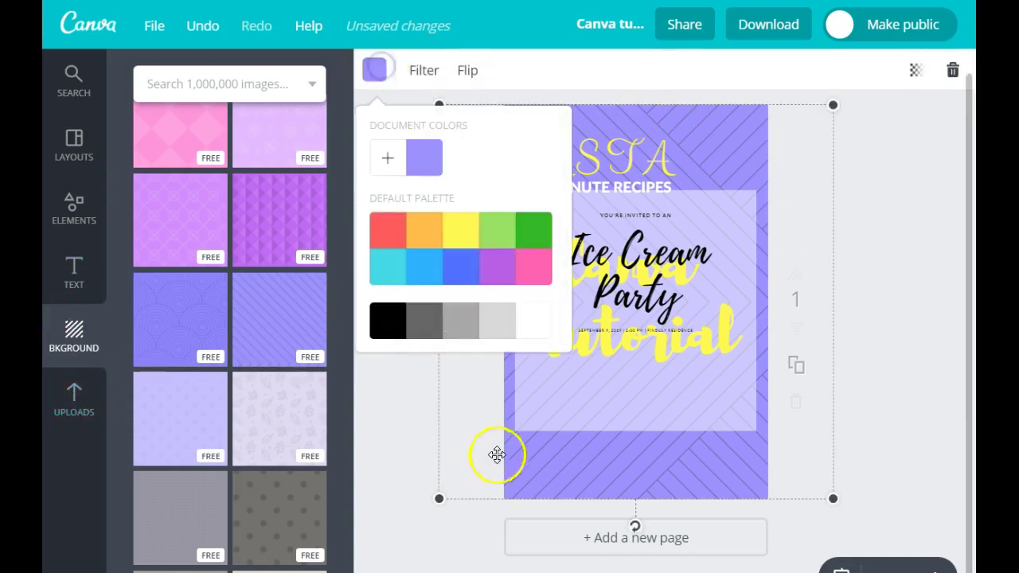
click(529, 328)
click(946, 320)
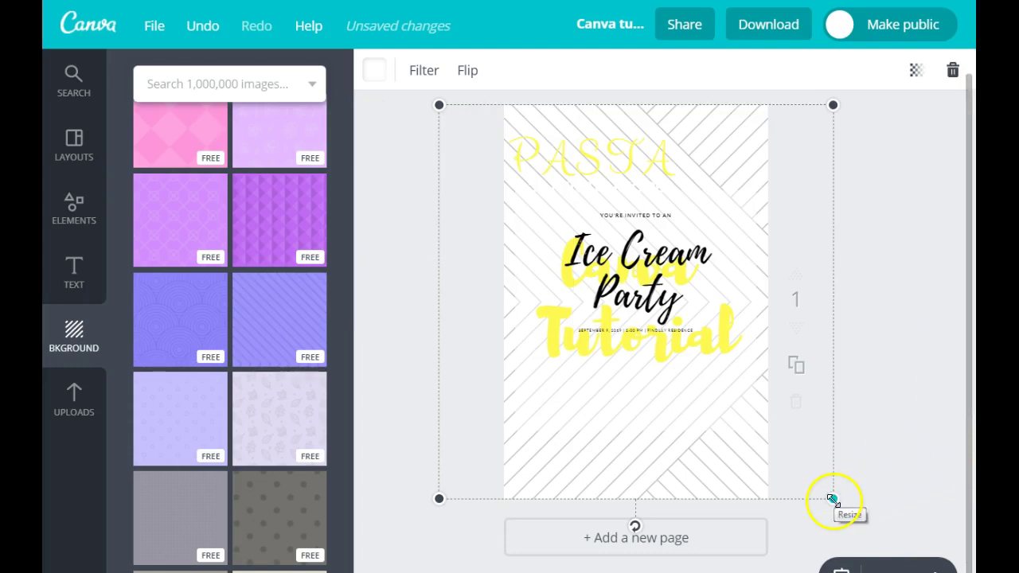
Enlarge the white diagonal-line background pattern so that it extends further beyond the page's right, bottom and top edges
drag(834, 498, 859, 521)
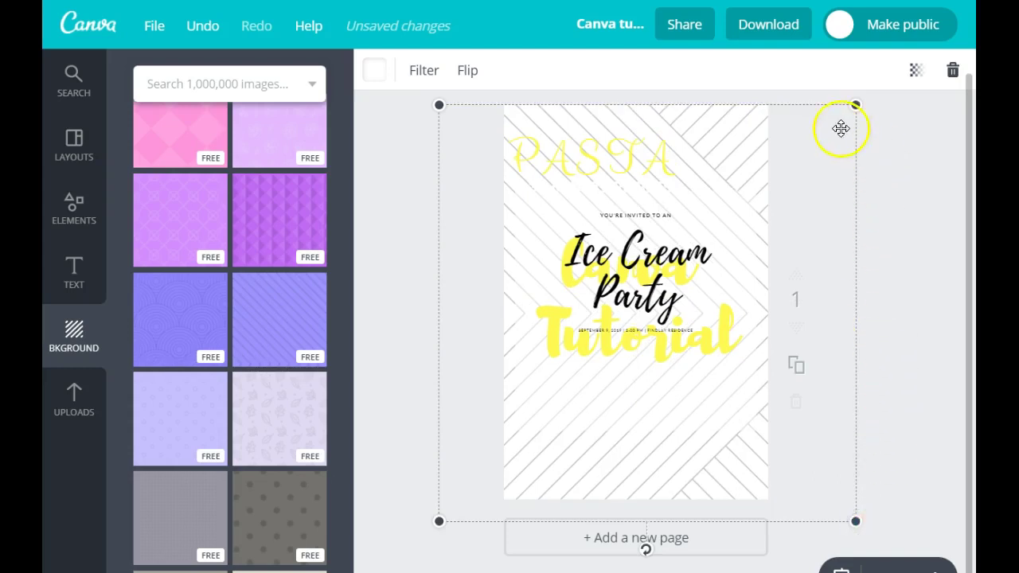
mouse_move(857, 104)
mouse_down()
mouse_move(860, 86)
mouse_move(870, 91)
mouse_up()
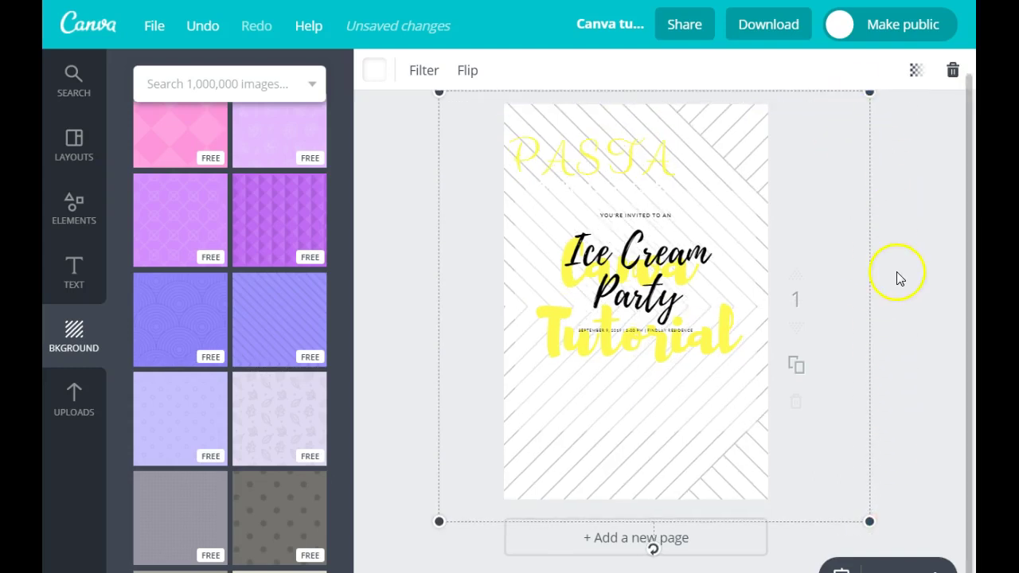
click(898, 350)
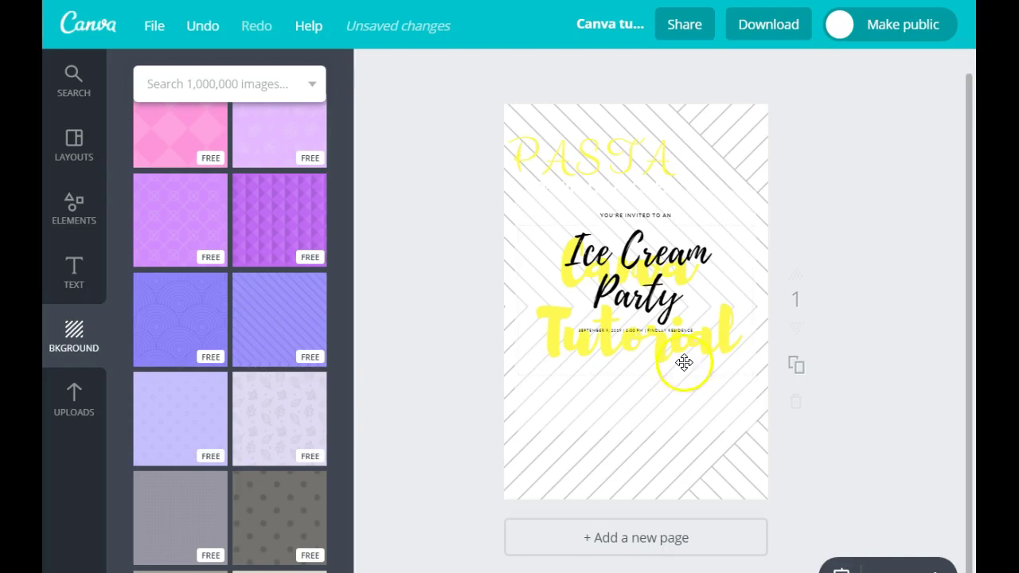
Move the Ice Cream Party text group to the lower part of the page and delete the yellow Canva Tutorial text
drag(637, 265, 626, 410)
click(623, 255)
click(636, 358)
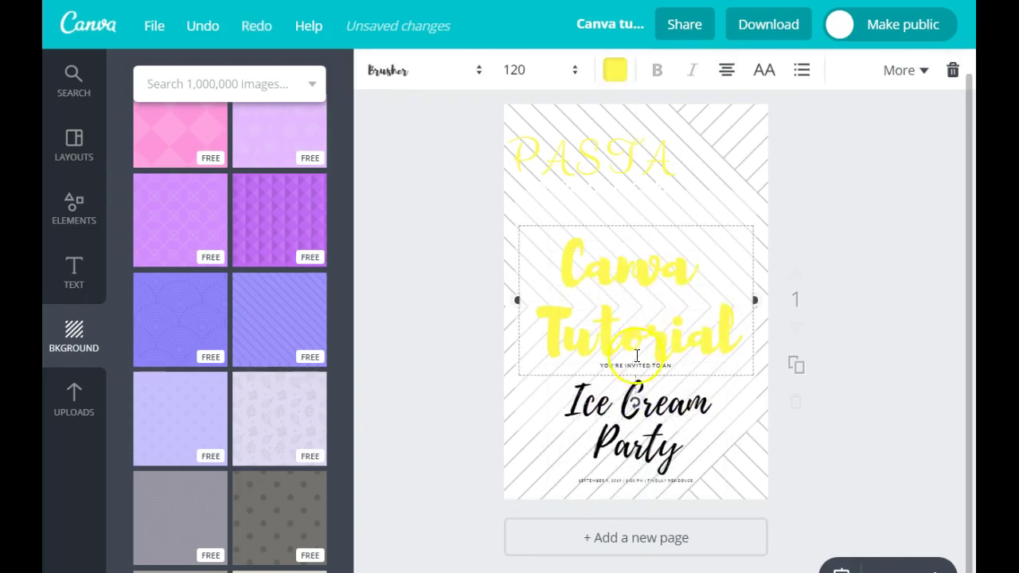
click(637, 281)
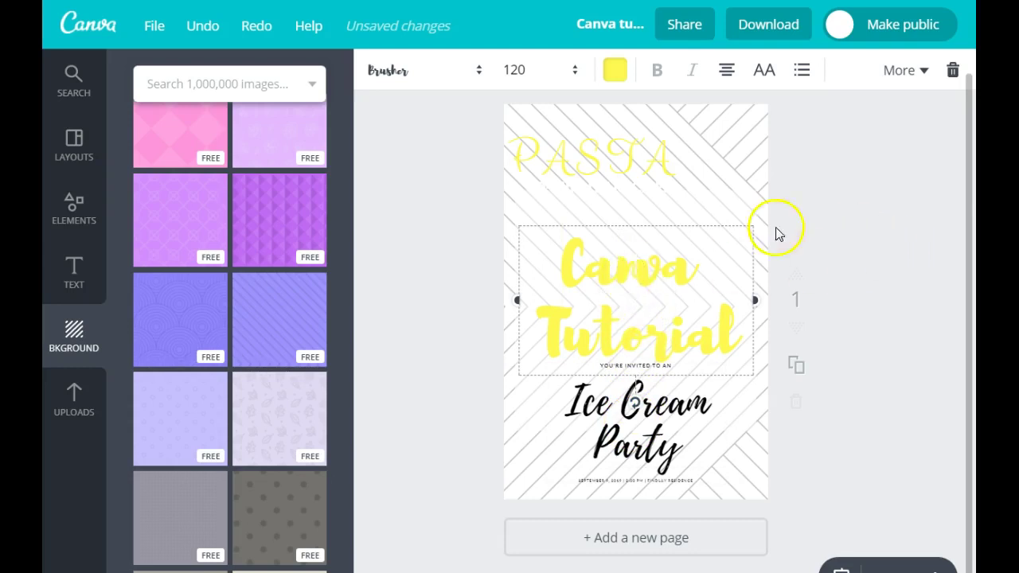
click(953, 70)
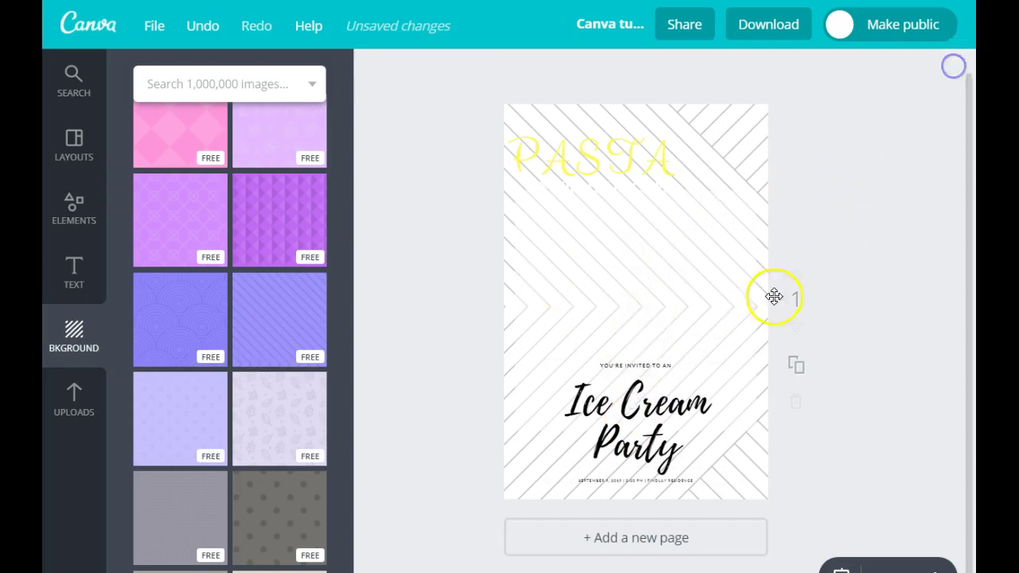
Move the Ice Cream Party text group back to the middle of the page and delete the yellow PASTA heading
drag(593, 437, 615, 306)
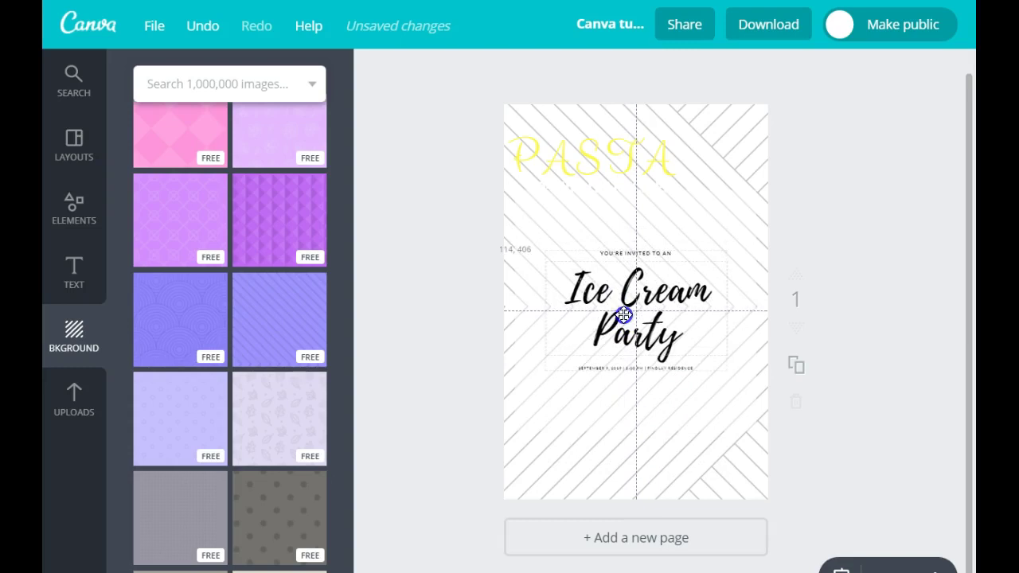
click(595, 151)
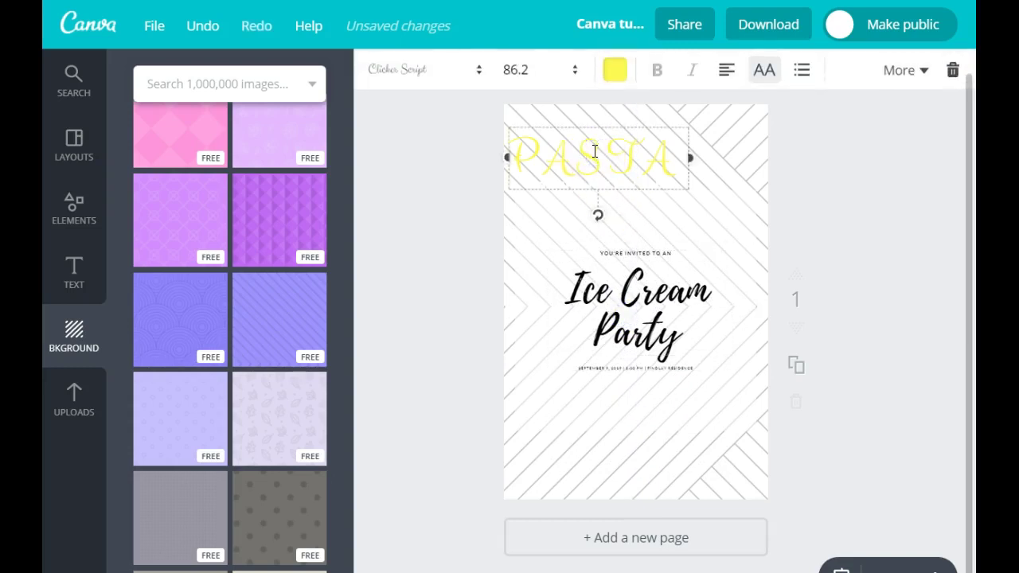
click(936, 72)
click(879, 337)
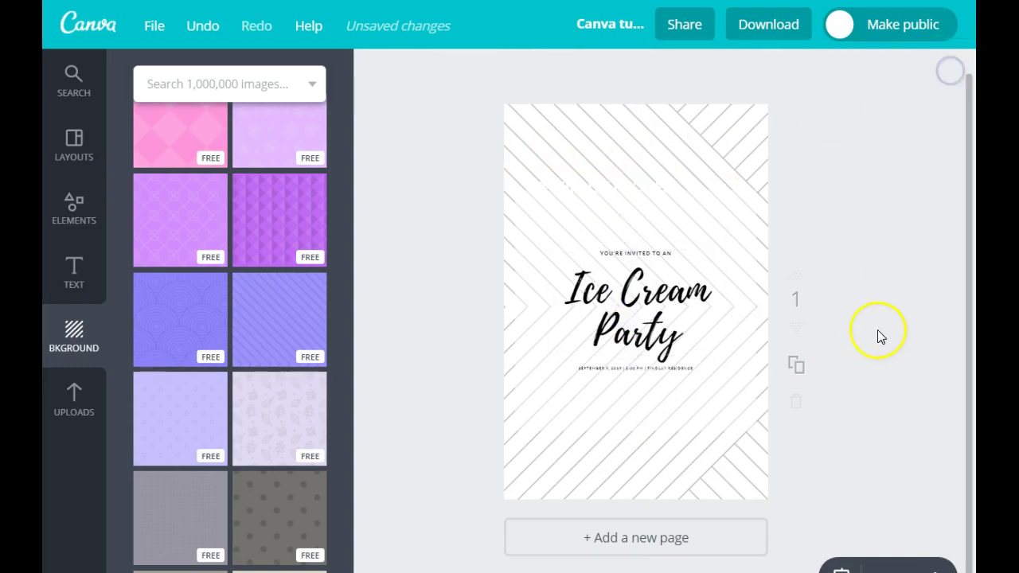
drag(608, 292, 645, 307)
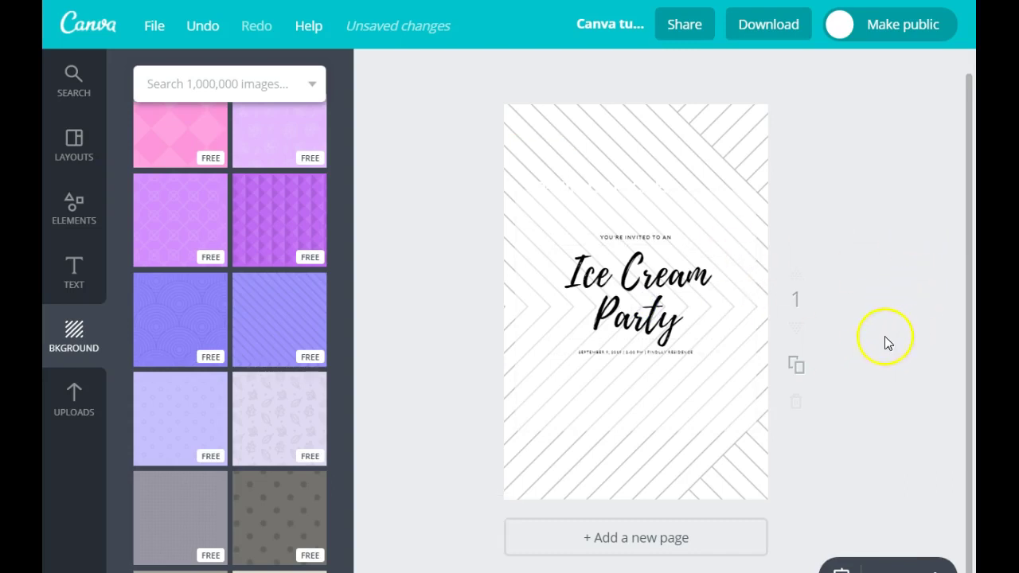
Upload the picture of stacked brown towels to the personal image uploads
click(83, 421)
scroll(263, 362, down, 3)
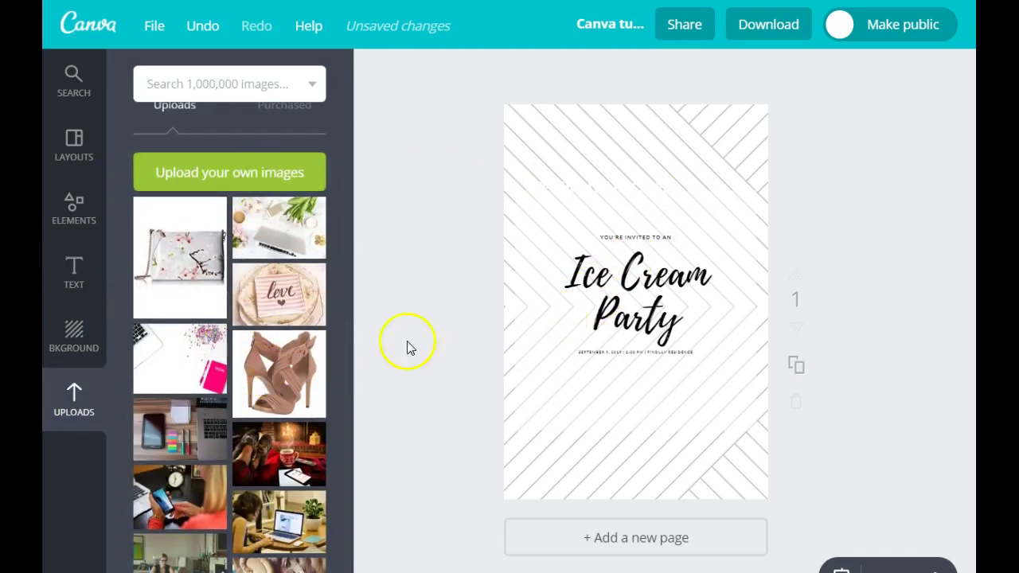
click(215, 177)
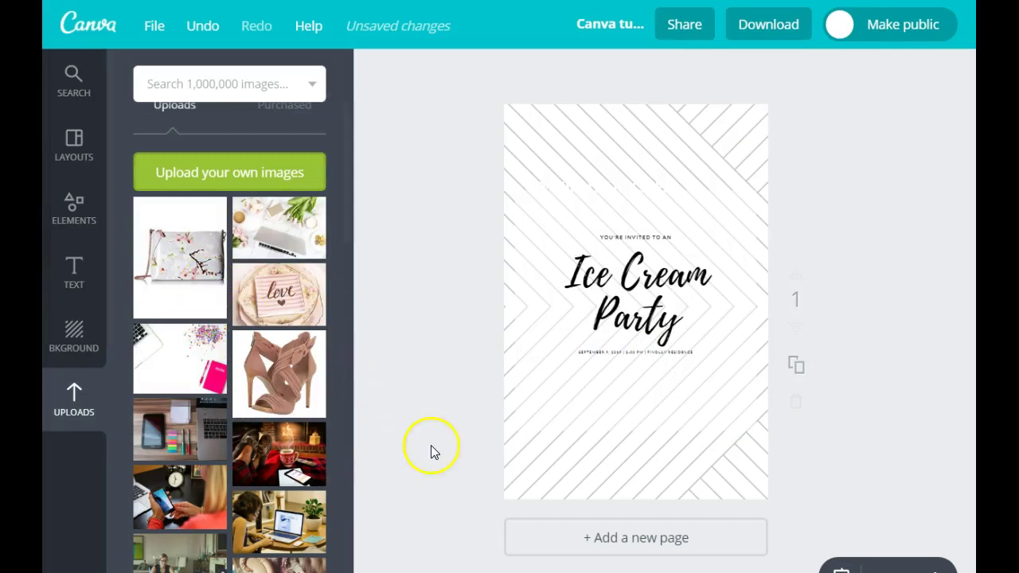
click(420, 277)
Add the uploaded love plate photo, shrink it to under half the page width and place it in the page's upper-left corner
drag(421, 277, 658, 183)
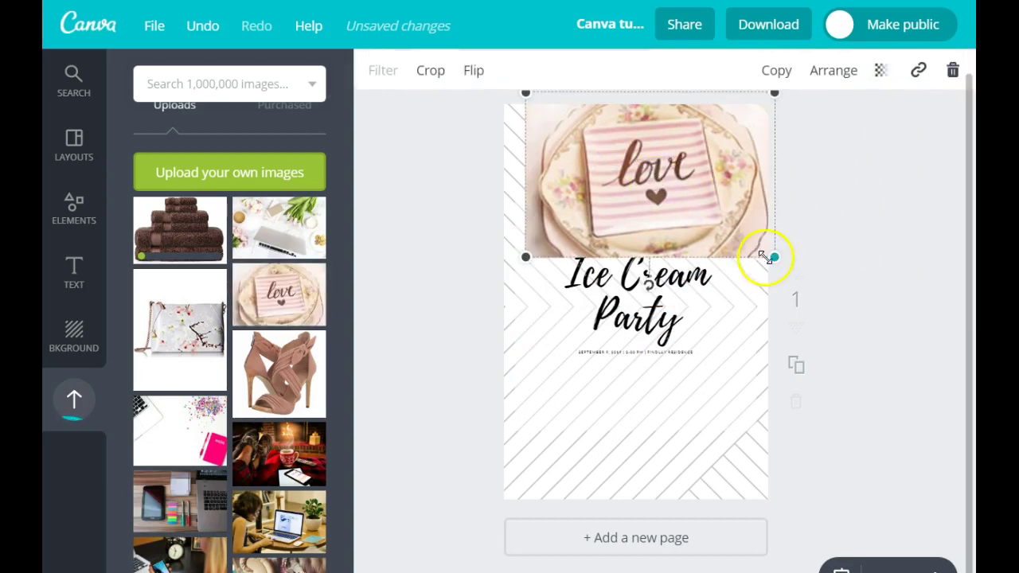
drag(775, 257, 624, 191)
drag(600, 133, 592, 166)
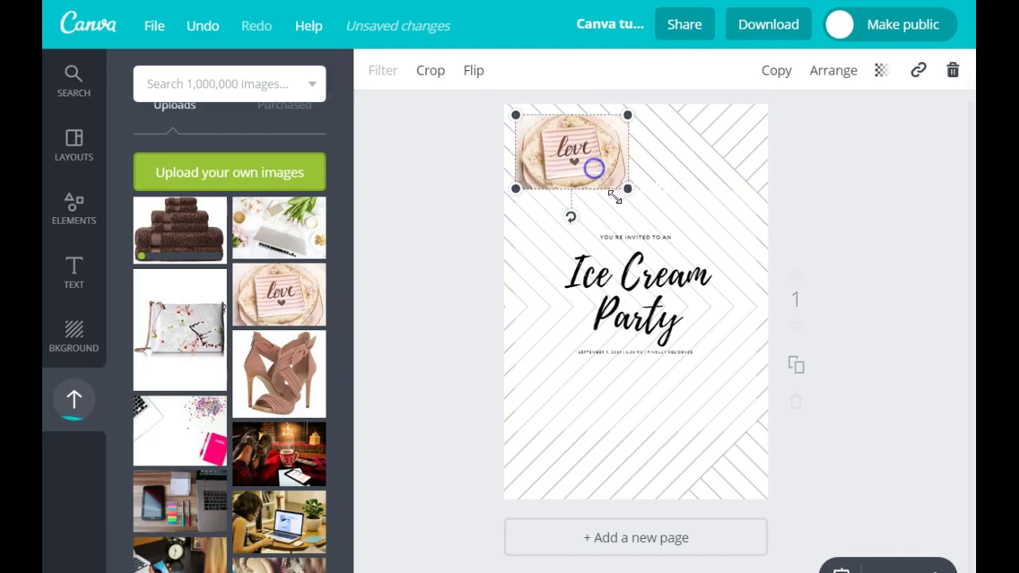
click(921, 297)
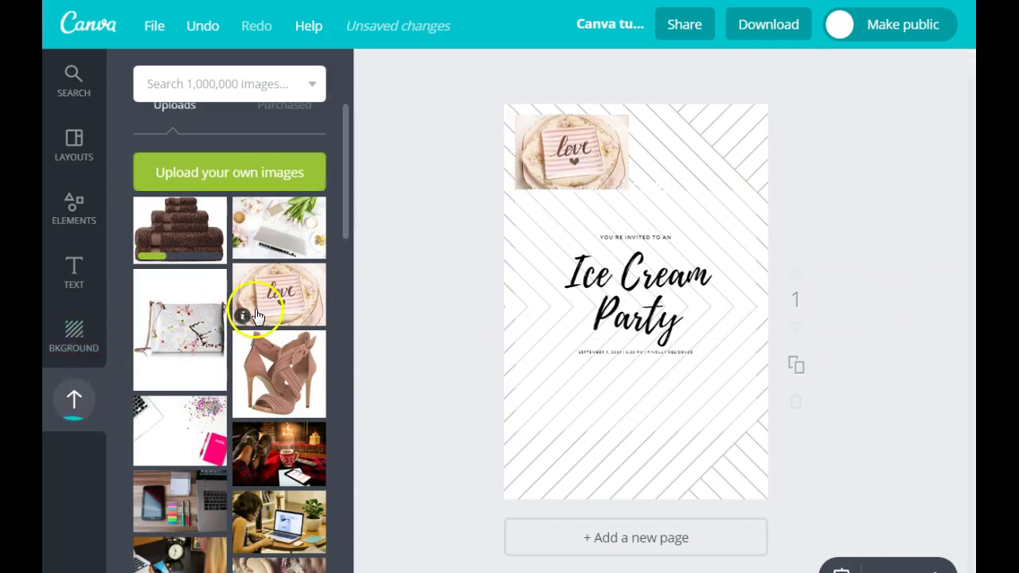
Search the image library for "towels"
scroll(257, 310, up, 3)
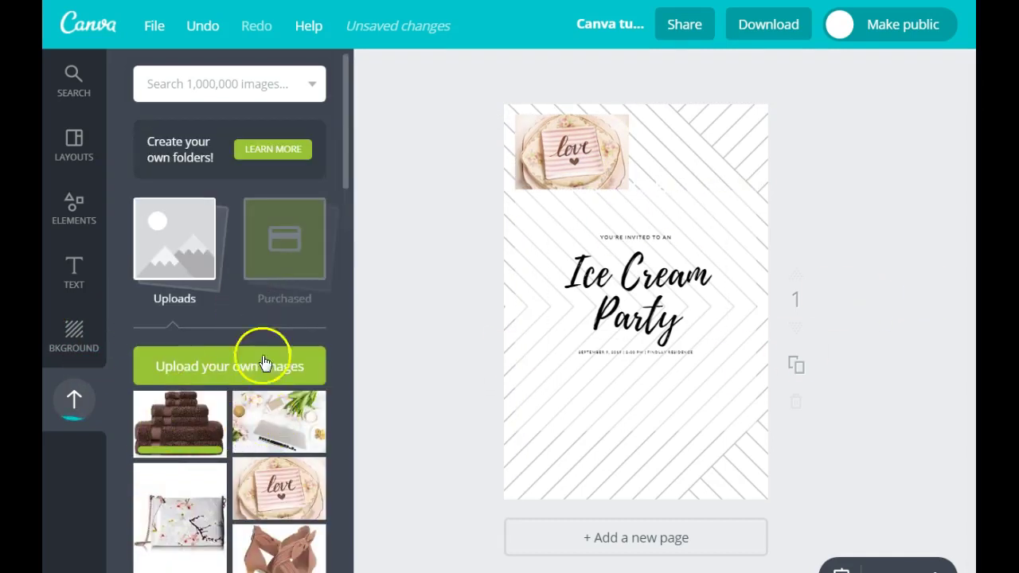
click(213, 82)
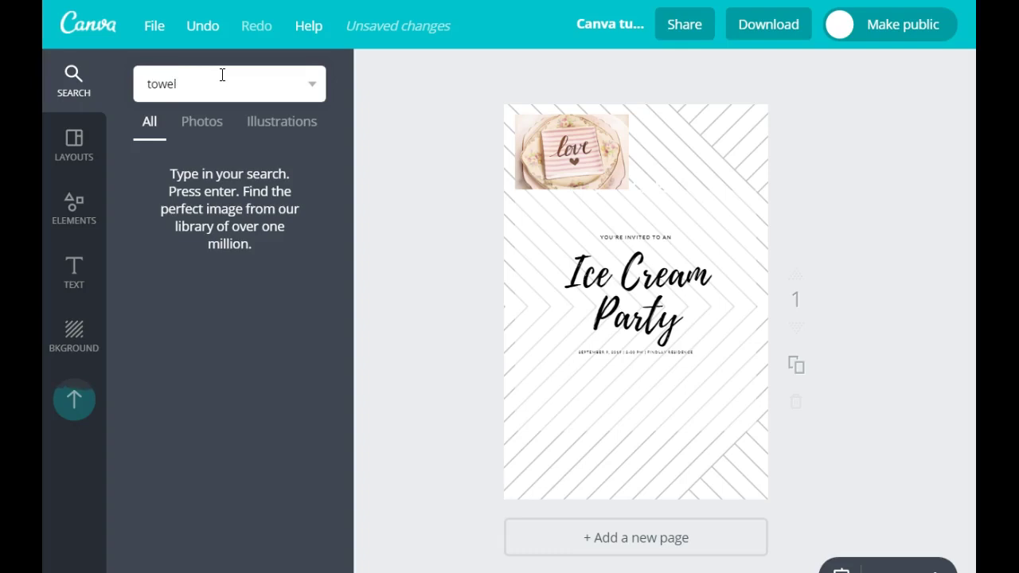
key(Return)
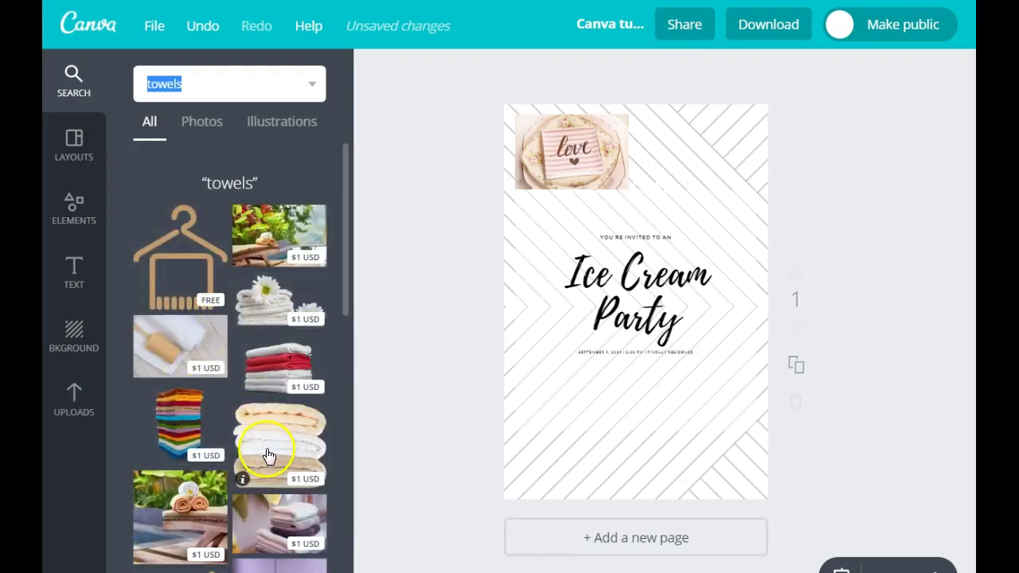
Add the stack of cream, white and beige towels, shrink it and place it in the page's lower-left corner
drag(269, 451, 584, 382)
drag(744, 480, 691, 423)
drag(597, 307, 585, 412)
click(891, 398)
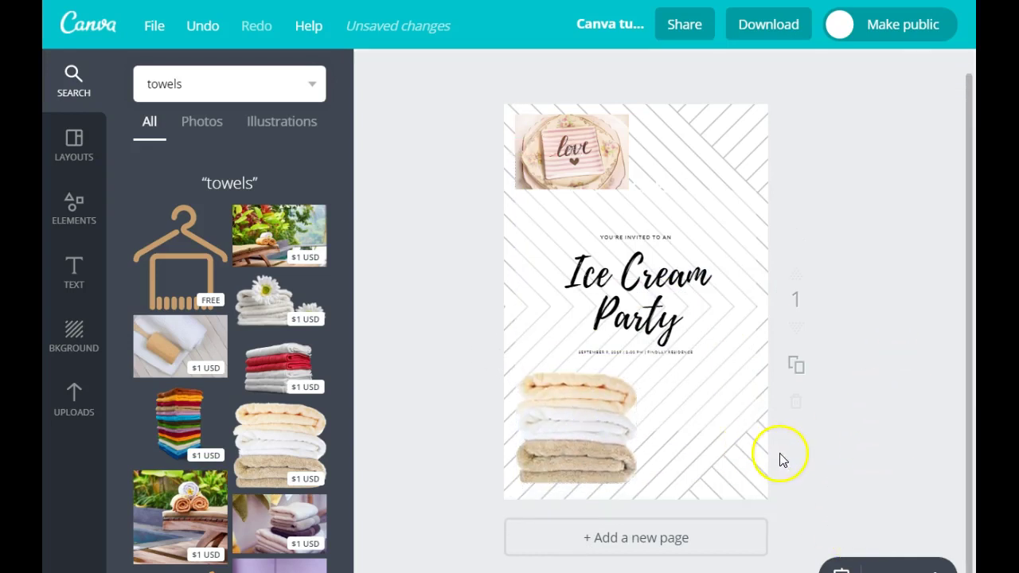
Review the file types available for downloading the design, keep PNG (Recommended), and close the download options without downloading
click(70, 416)
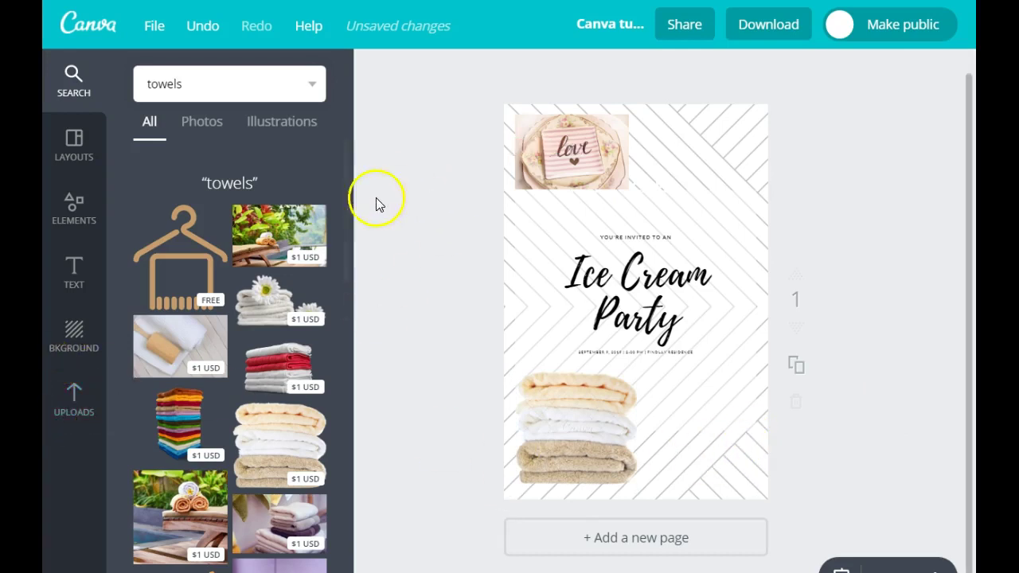
click(752, 26)
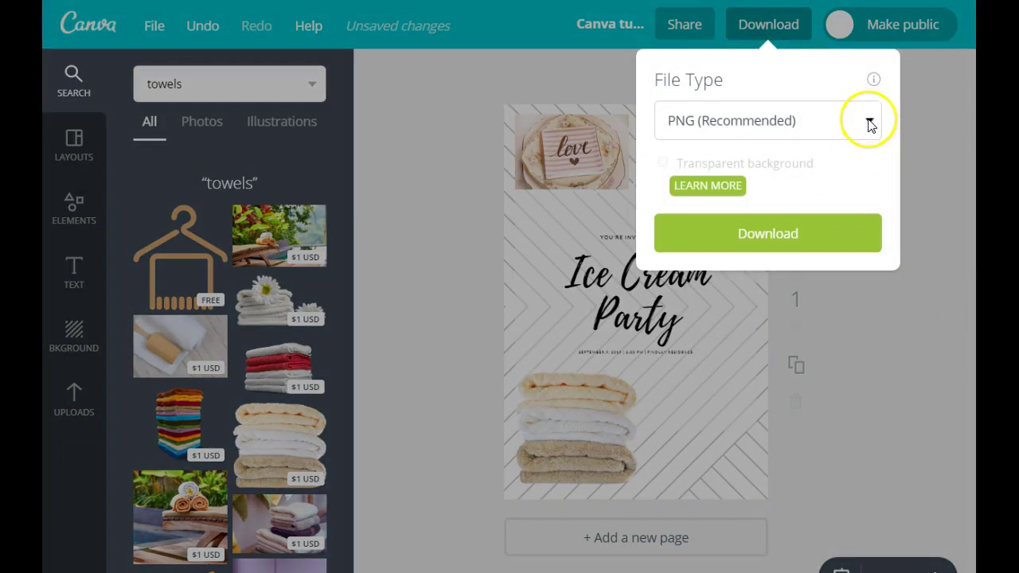
click(870, 121)
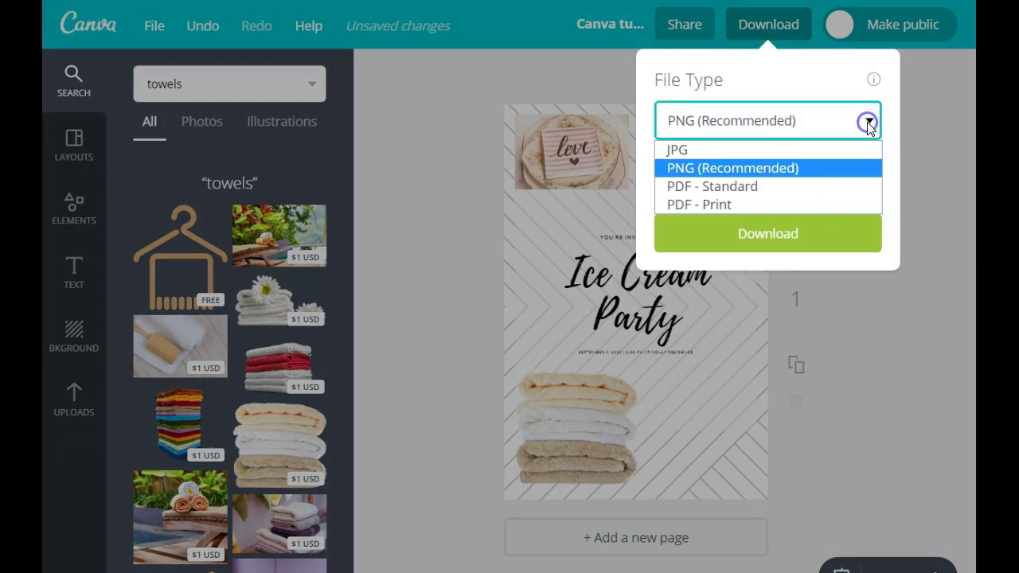
click(756, 171)
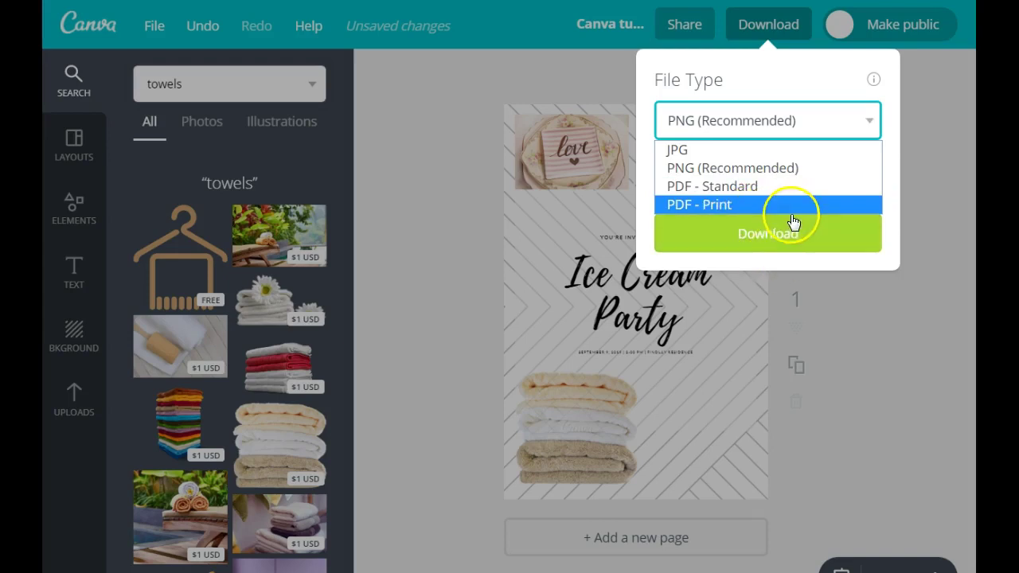
click(923, 273)
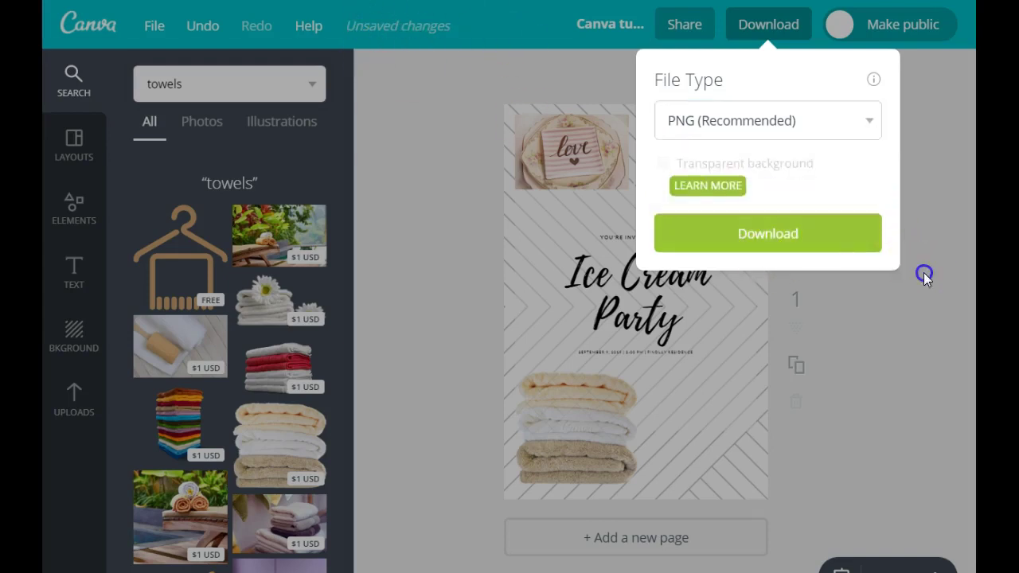
click(923, 273)
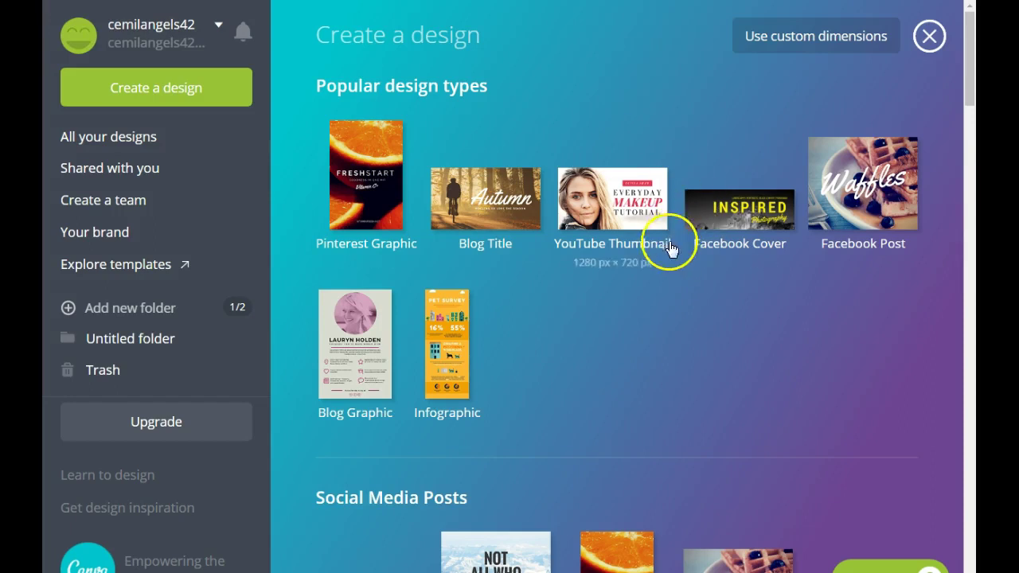
Examine the available design types on the Create a design page, from Popular design types down to Ads
scroll(673, 239, down, 10)
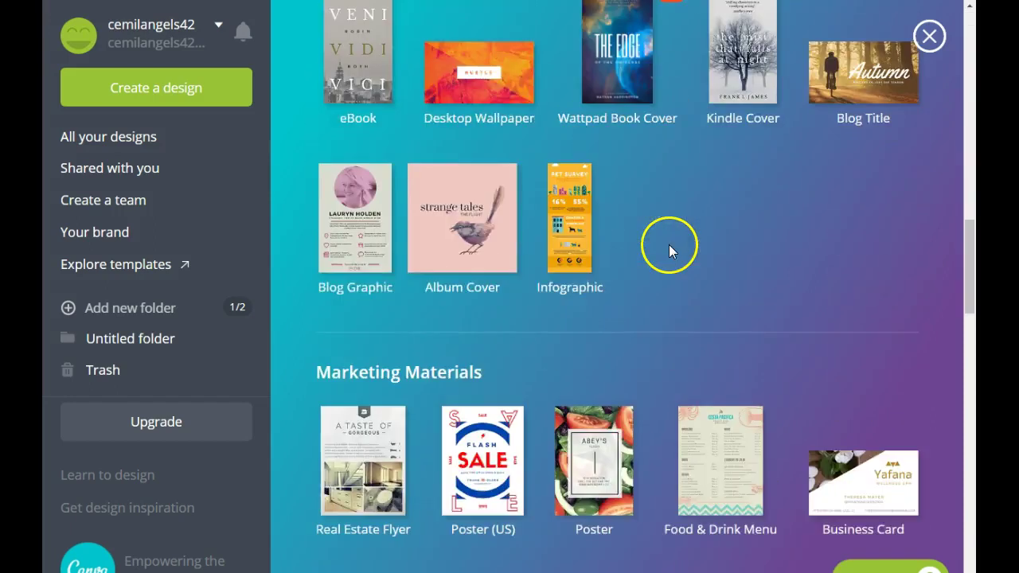
scroll(669, 245, down, 15)
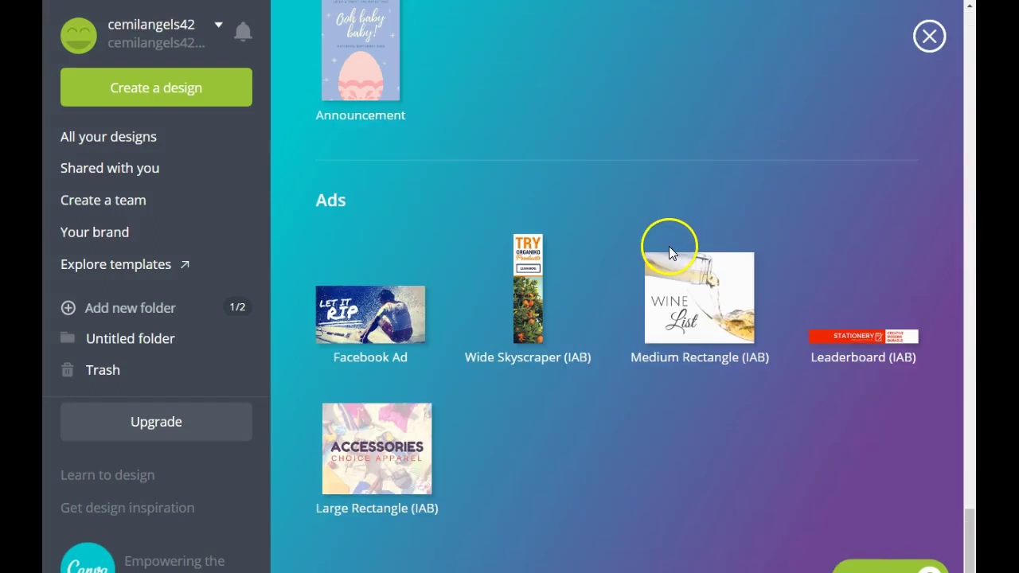
scroll(660, 364, up, 10)
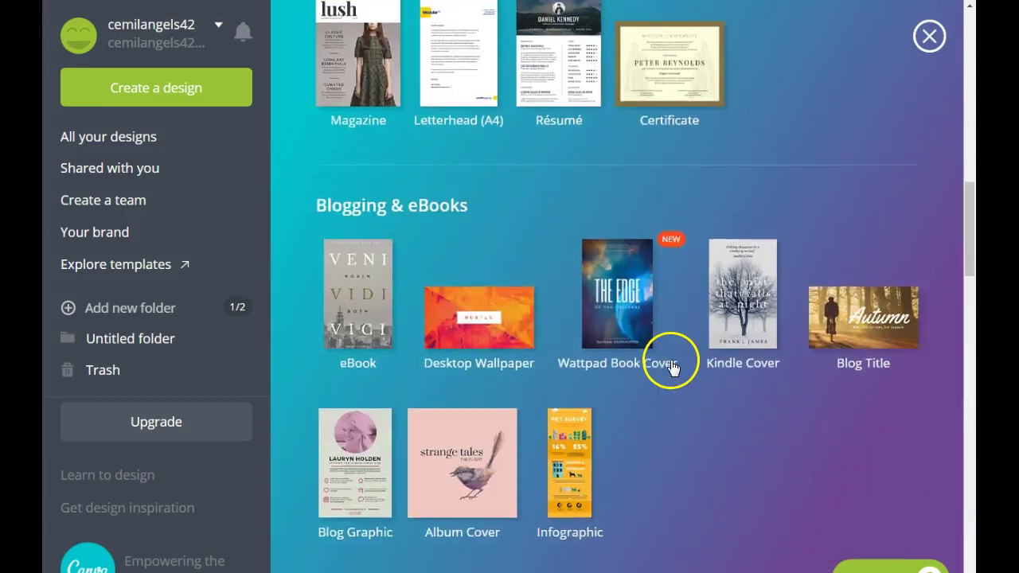
scroll(671, 365, up, 10)
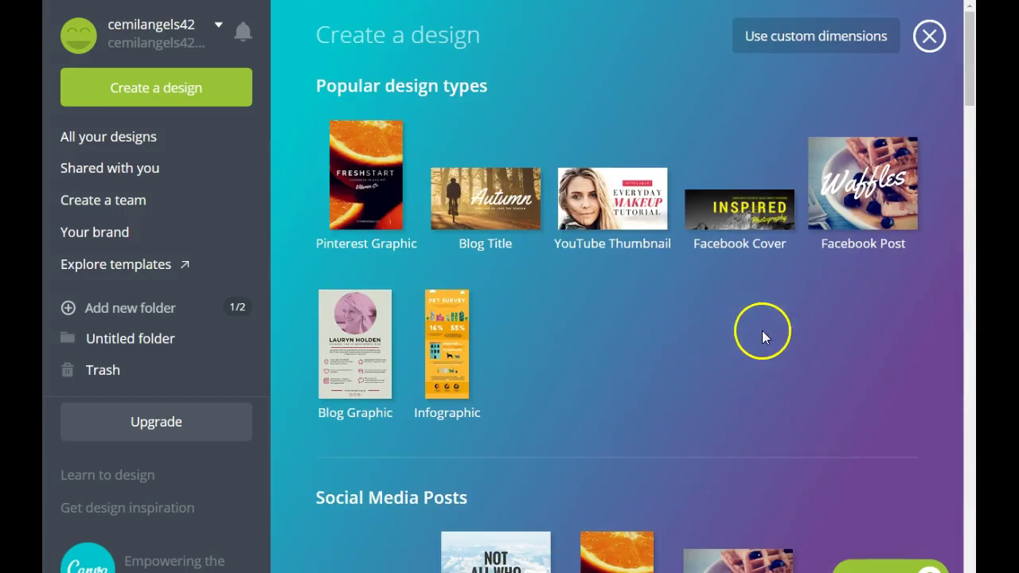